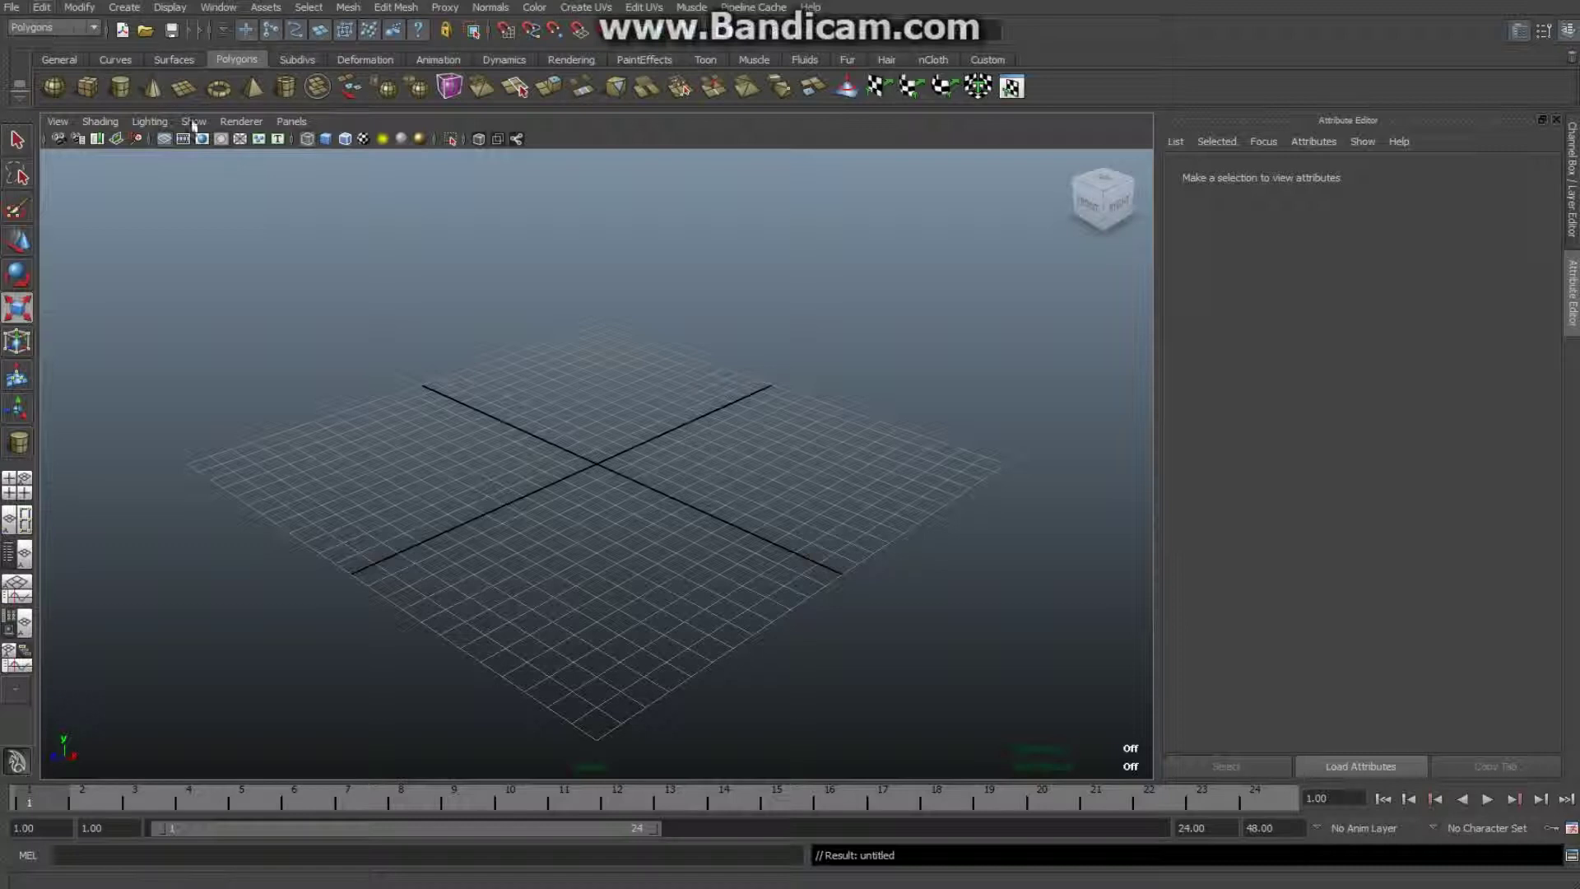
Step: Create a polygon plane covering the whole grid and a cylinder of about 1.69 radius and 1.24 height near its front corner
{"action": "left_click", "coordinate": [185, 89]}
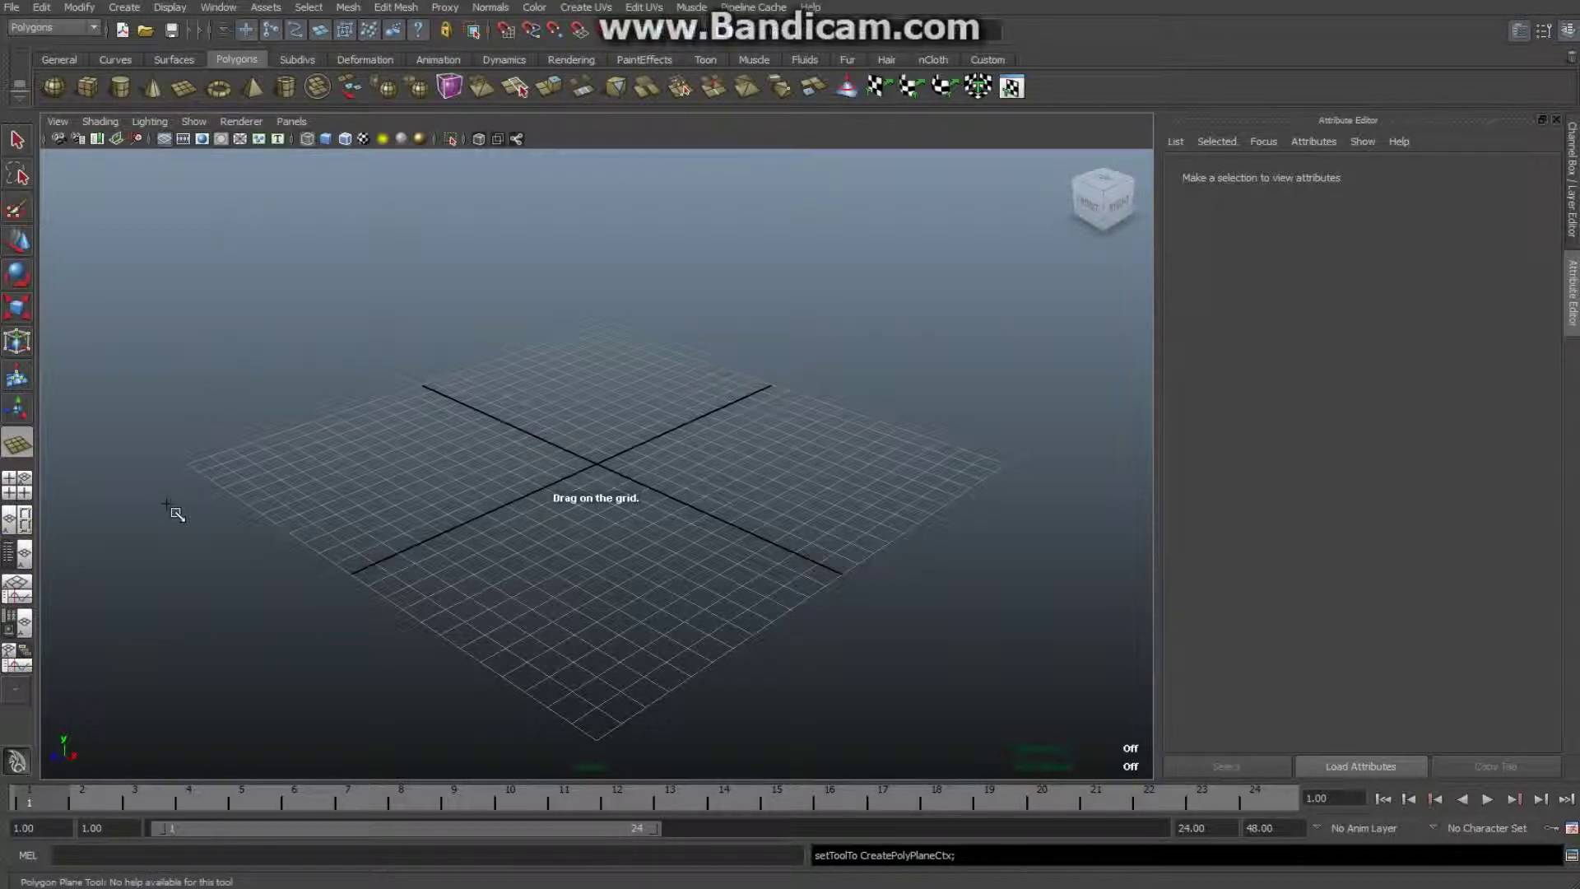
{"action": "left_click_drag", "start_coordinate": [187, 464], "coordinate": [1023, 469]}
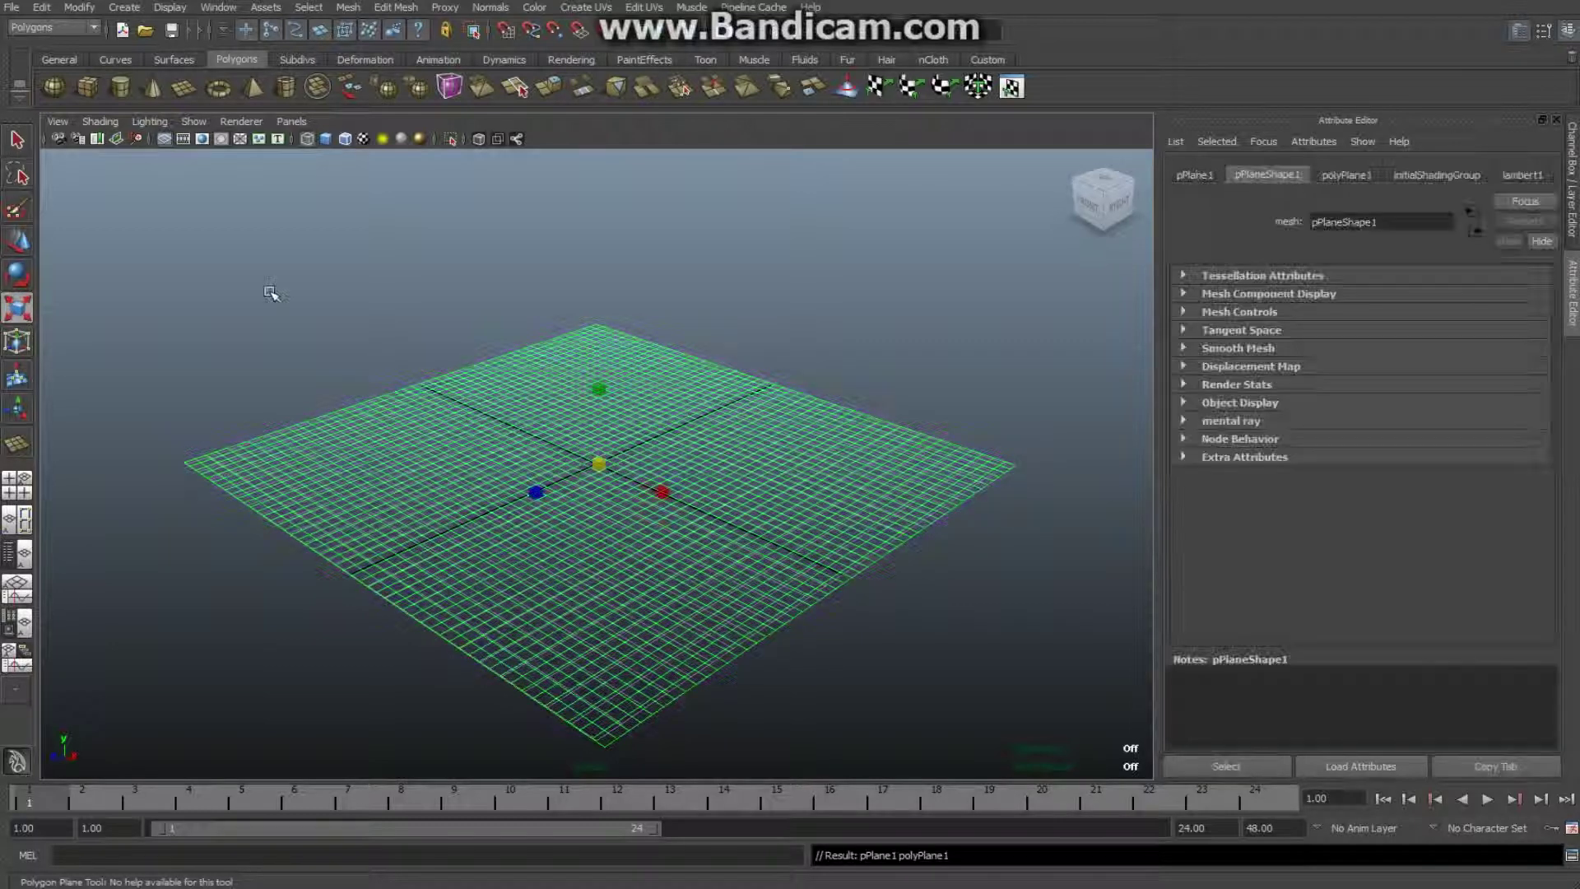
{"action": "left_click", "coordinate": [120, 87]}
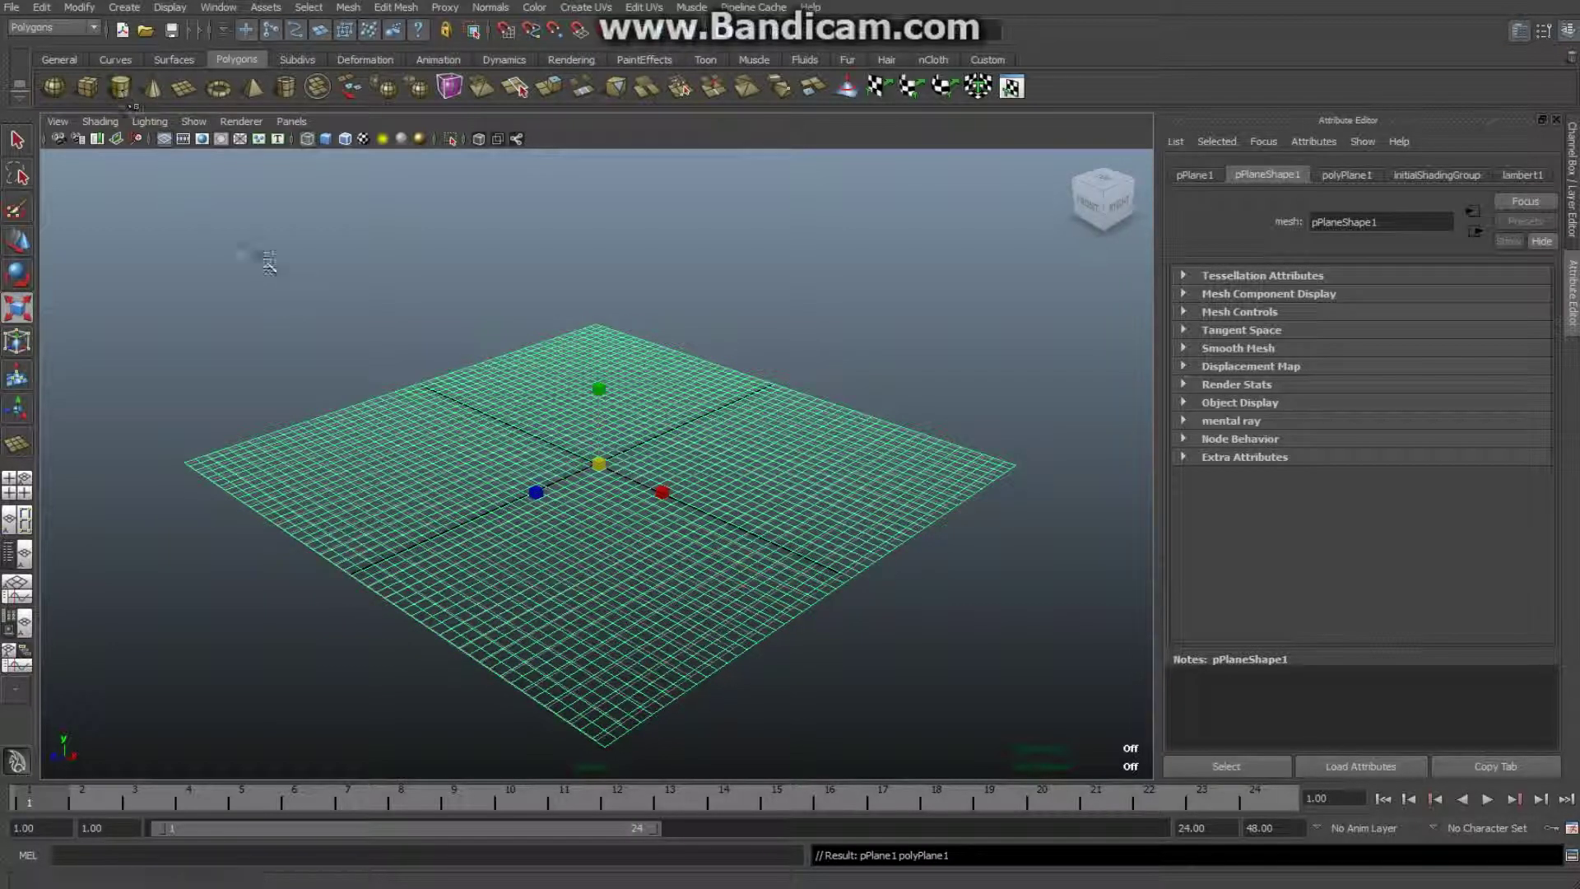
{"action": "left_click_drag", "start_coordinate": [615, 597], "coordinate": [646, 554]}
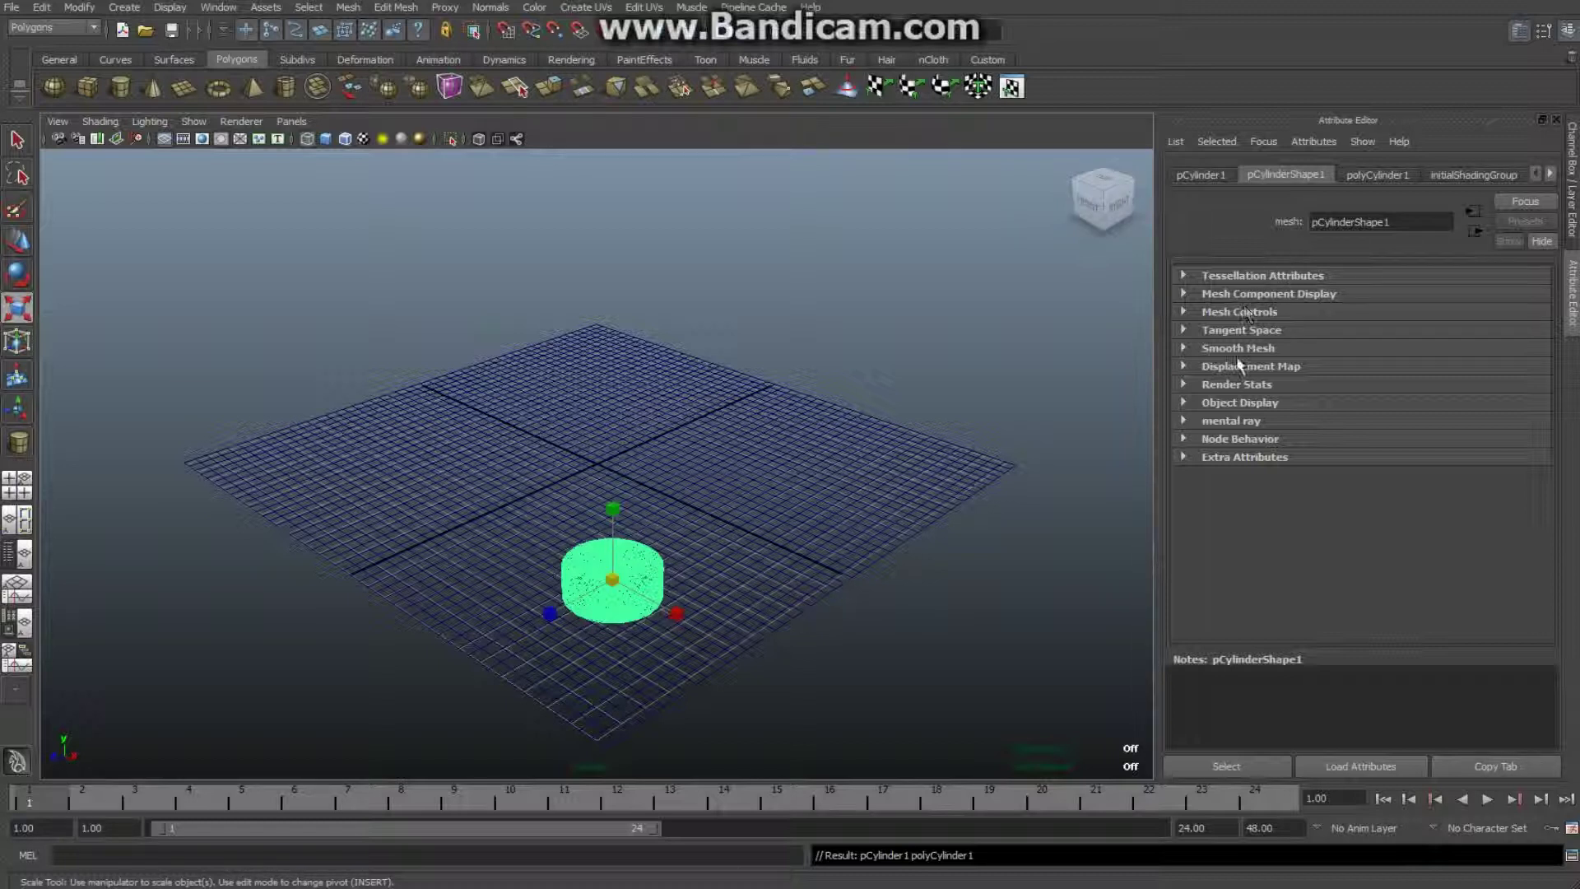
Step: Set the cylinder's subdivisions to 40 around the axis, 4 along the height and 0 on the caps
{"action": "left_click", "coordinate": [1378, 176]}
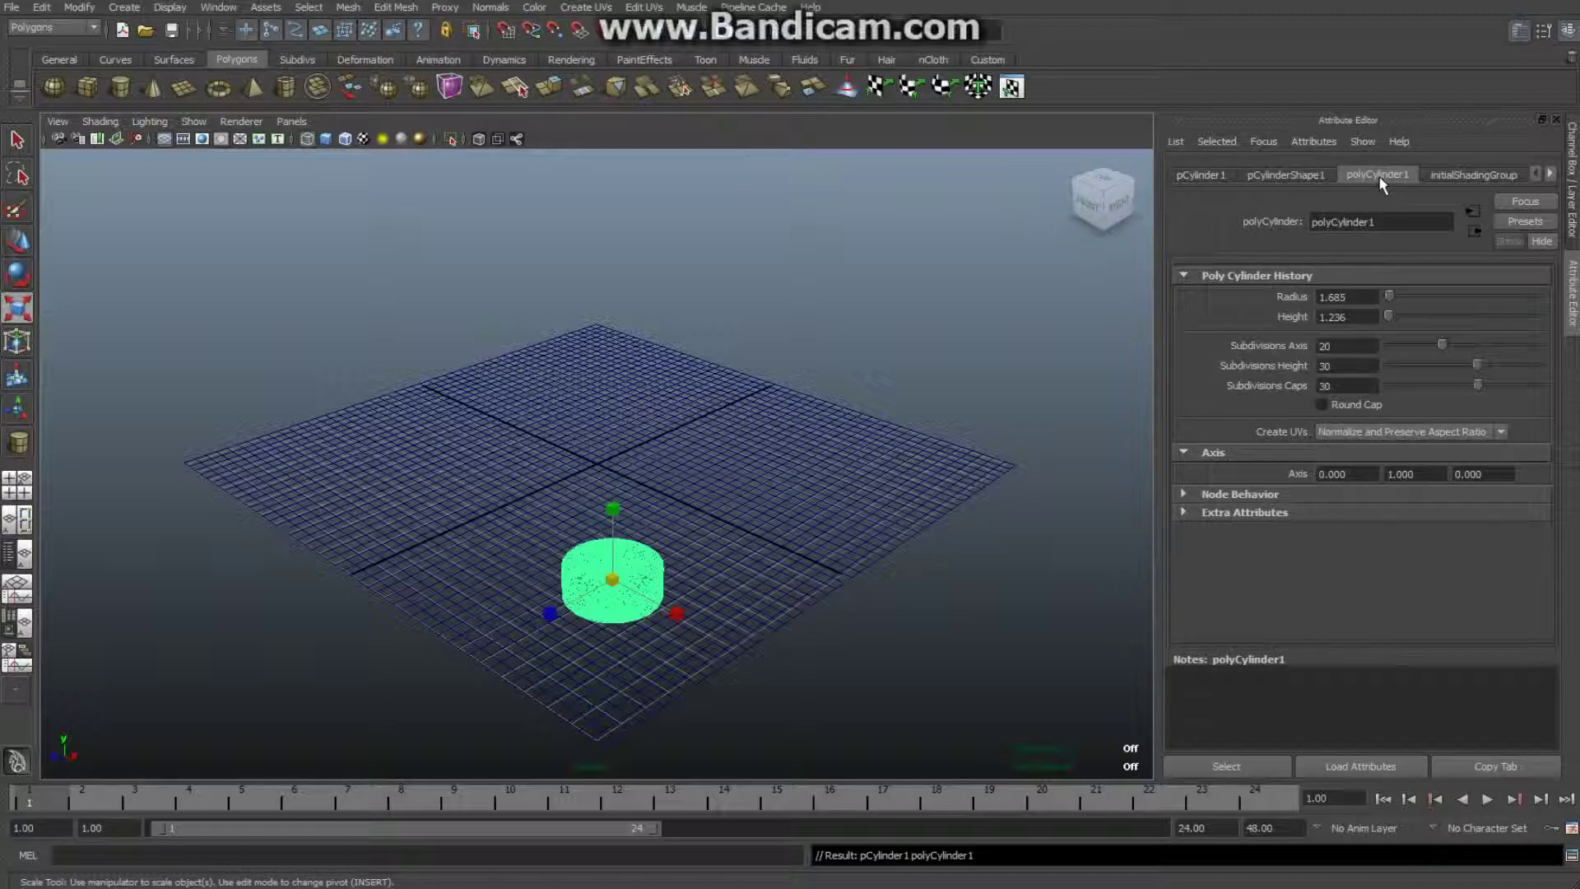
{"action": "double_click", "coordinate": [1360, 346]}
{"action": "double_click", "coordinate": [1352, 368]}
{"action": "type", "text": "4"}
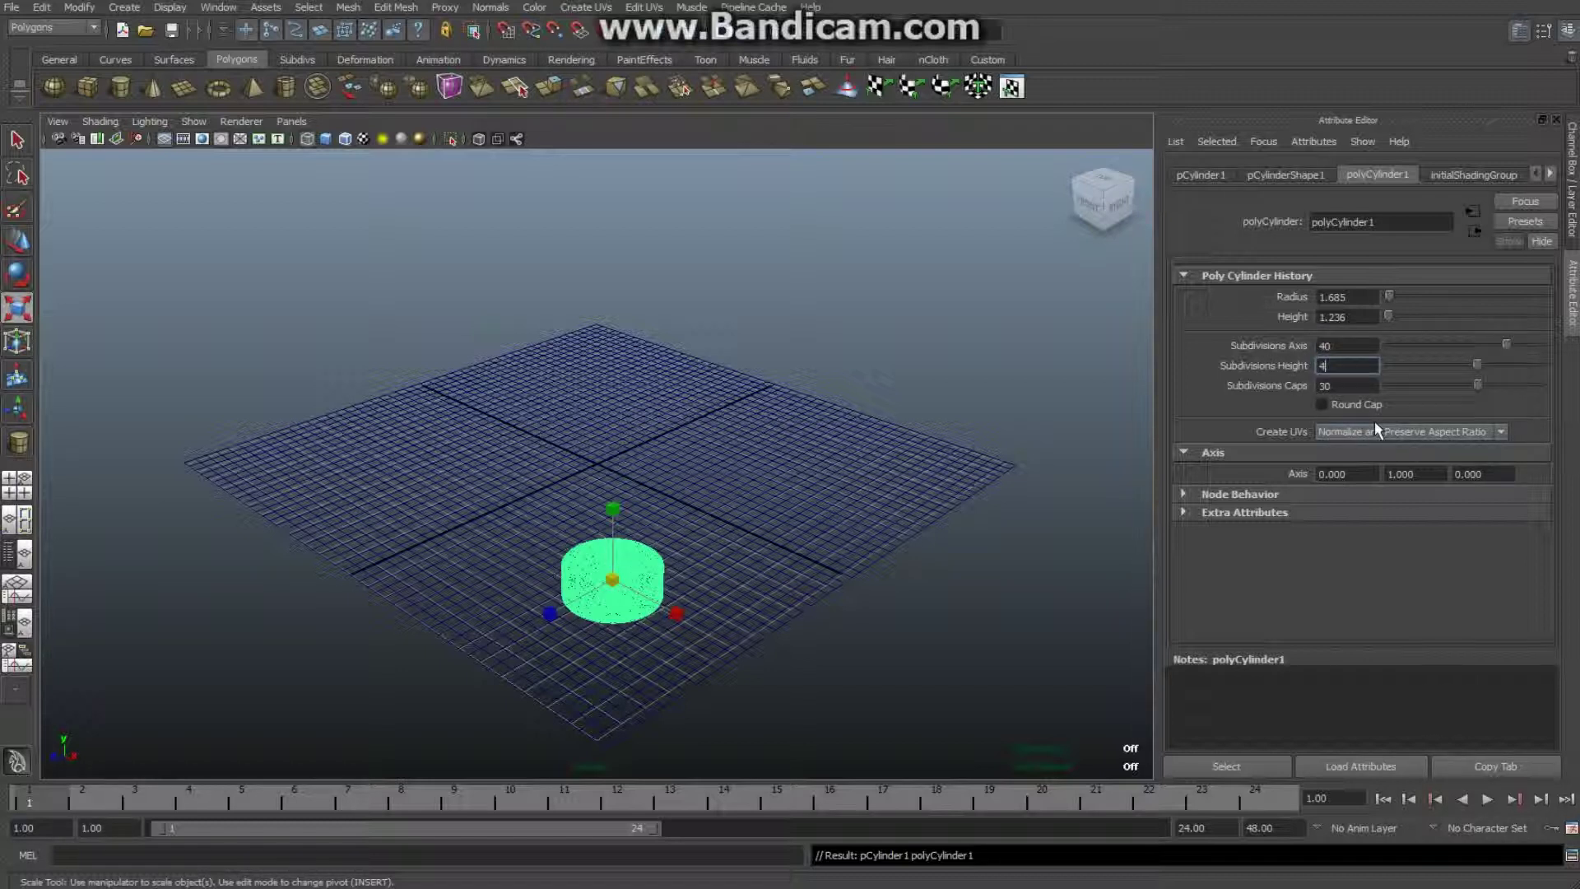
{"action": "double_click", "coordinate": [1342, 385]}
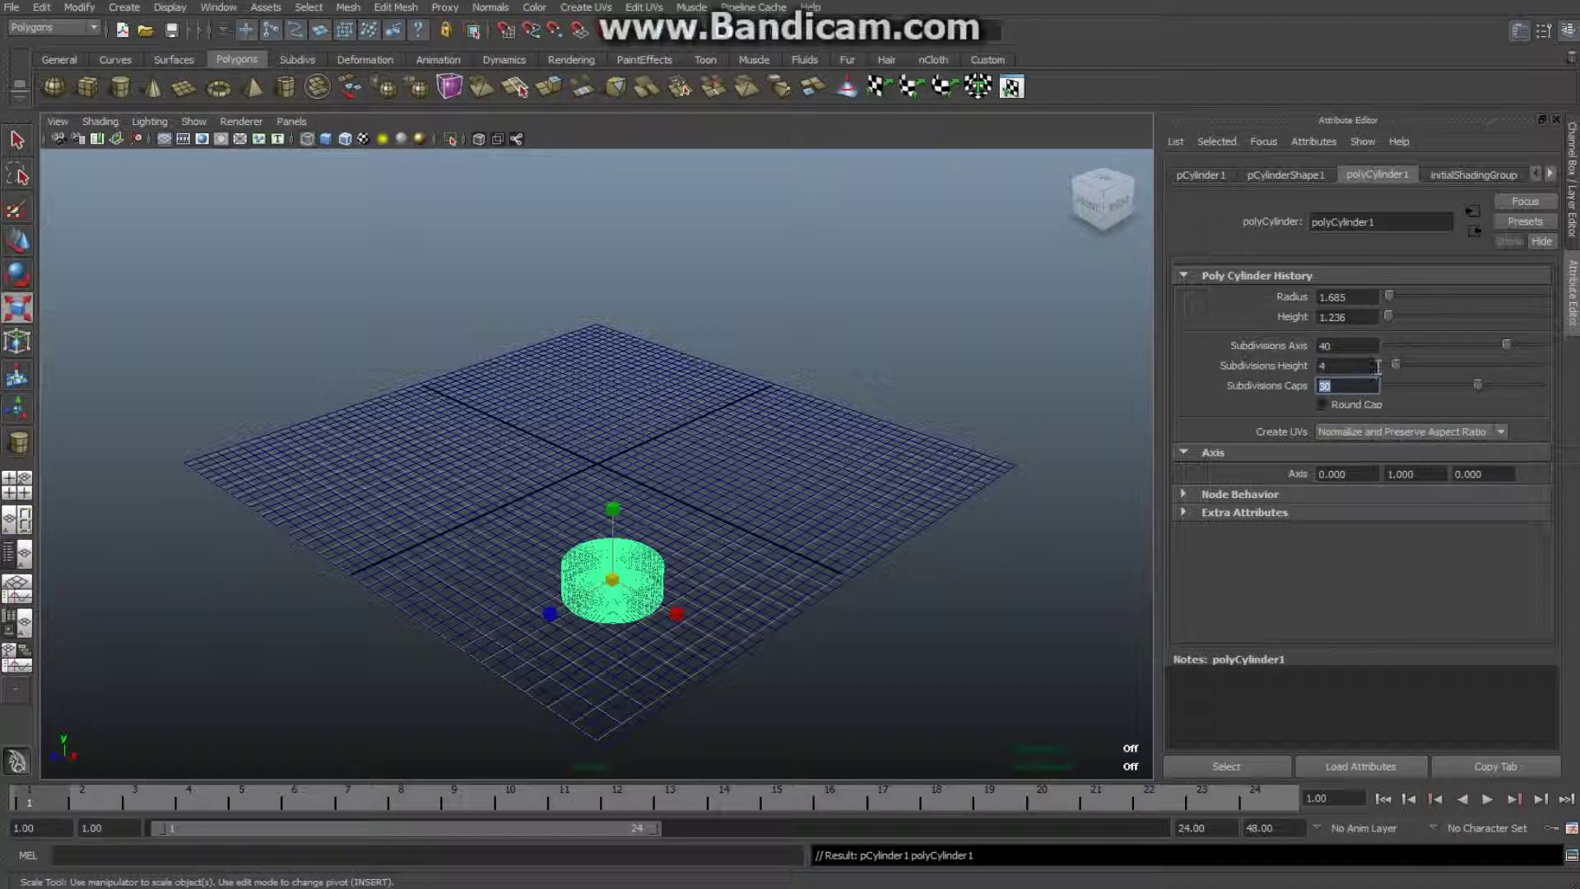
{"action": "left_click", "coordinate": [1360, 704]}
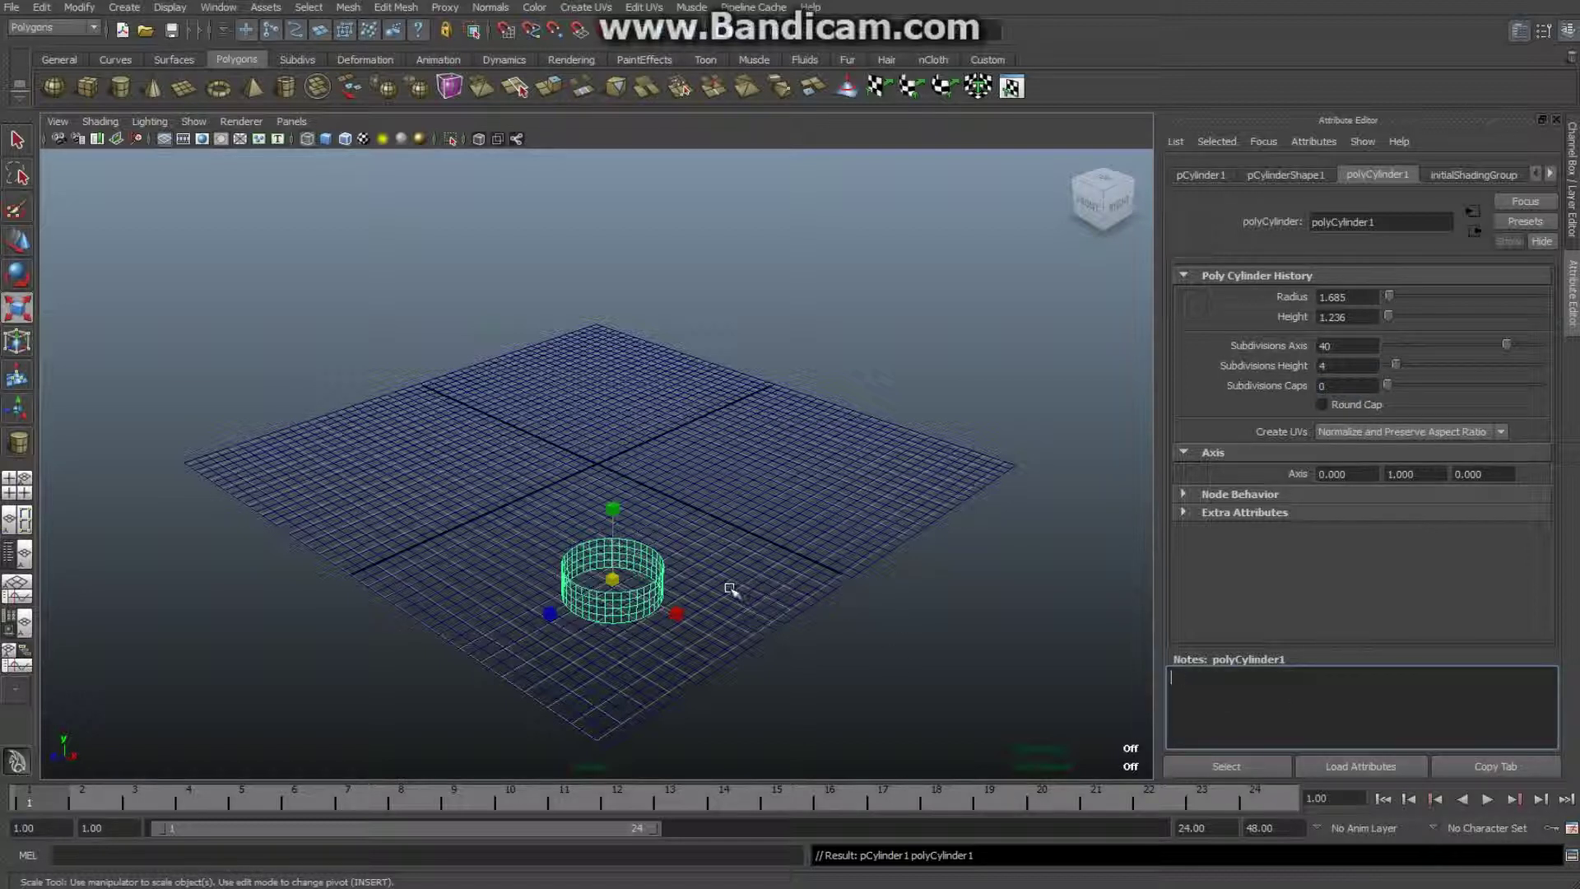
Step: Display the scene smooth shaded and delete the cylinder's top cap face
{"action": "left_click", "coordinate": [878, 670]}
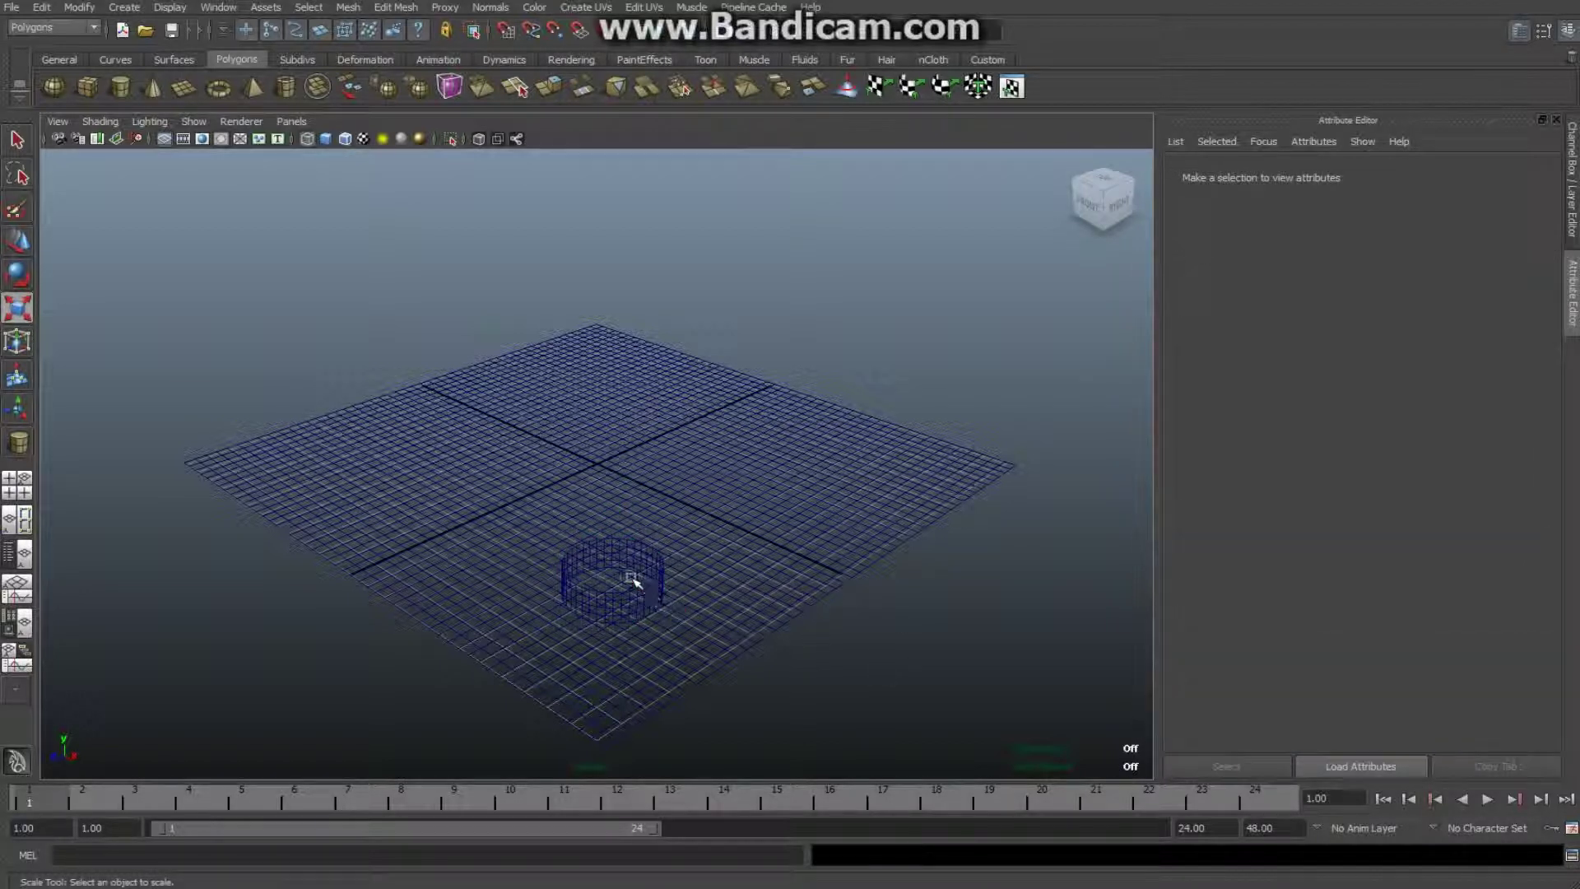
{"action": "left_click", "coordinate": [704, 632]}
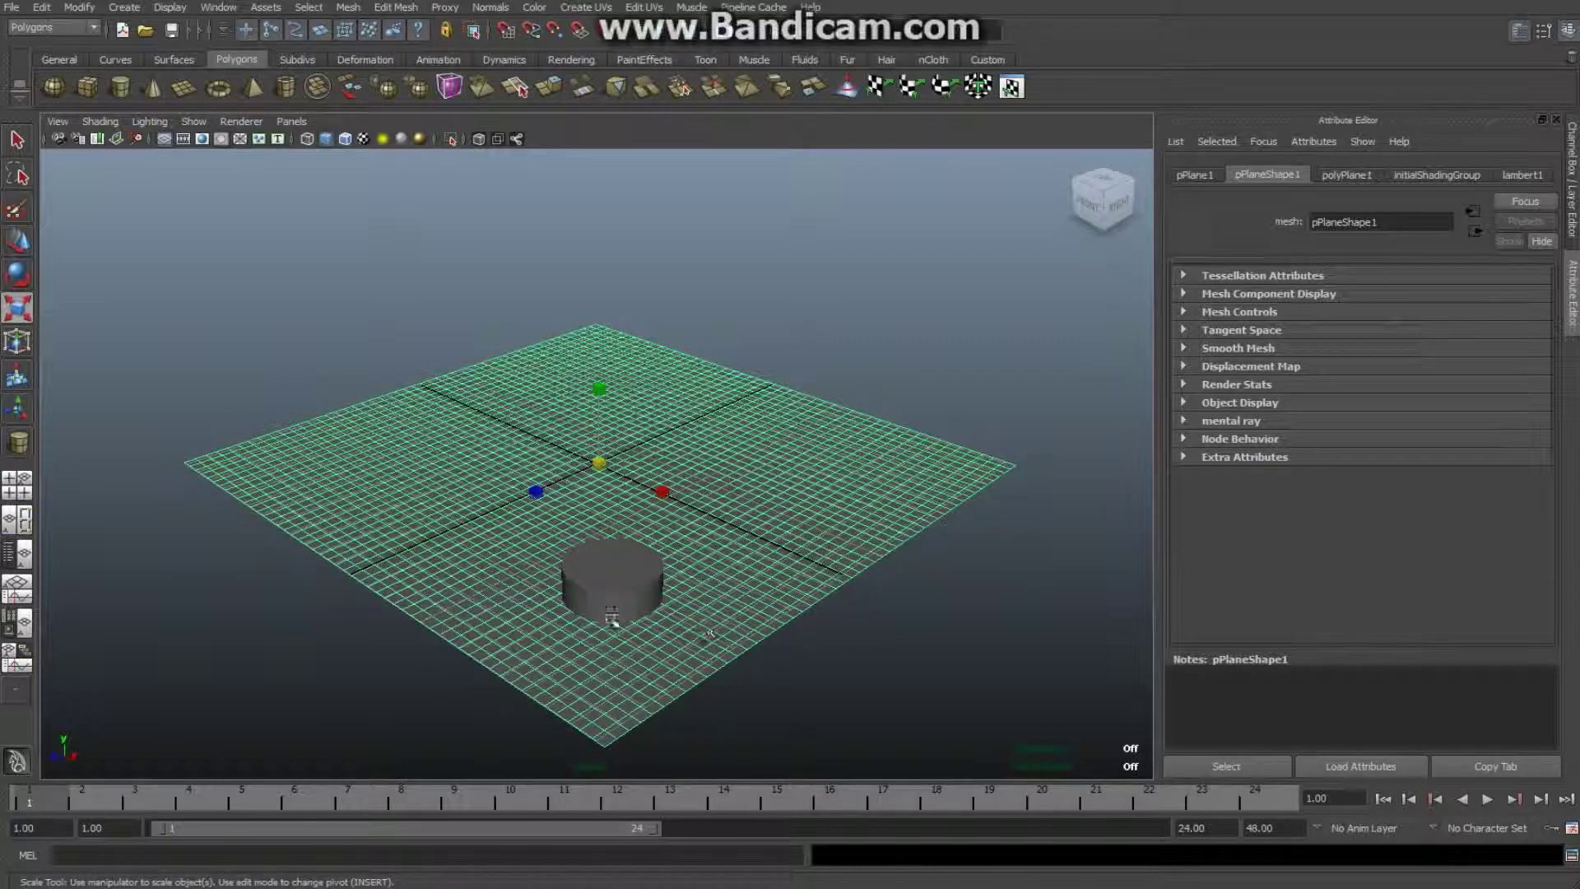
{"action": "right_click_drag", "start_coordinate": [622, 574], "coordinate": [687, 553]}
{"action": "left_click", "coordinate": [650, 590]}
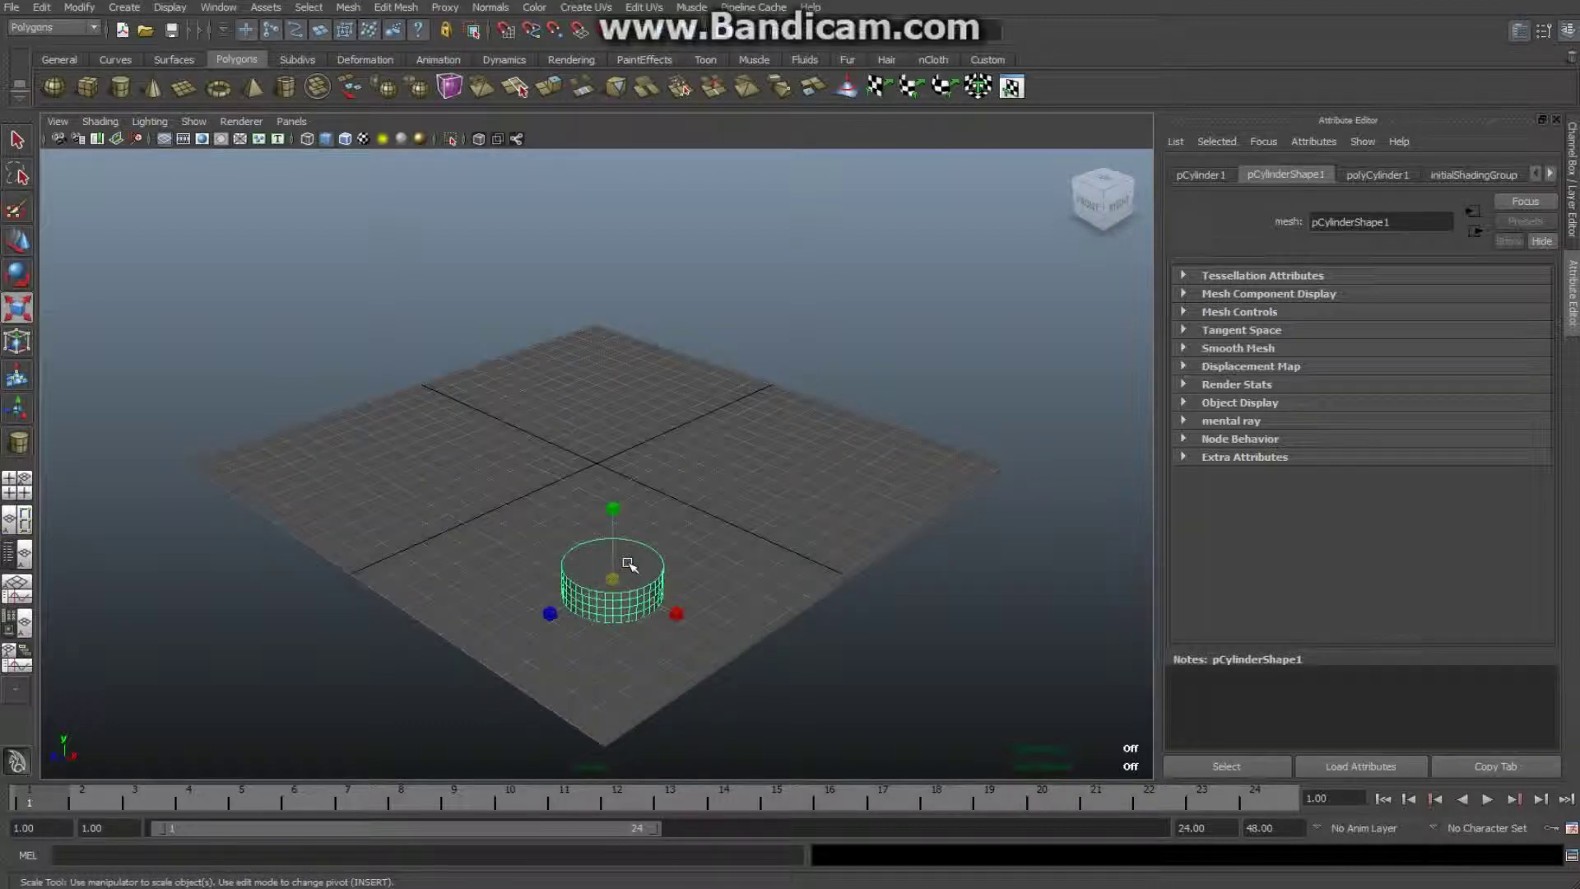
{"action": "right_click_drag", "start_coordinate": [629, 564], "coordinate": [638, 609]}
{"action": "left_click", "coordinate": [623, 574]}
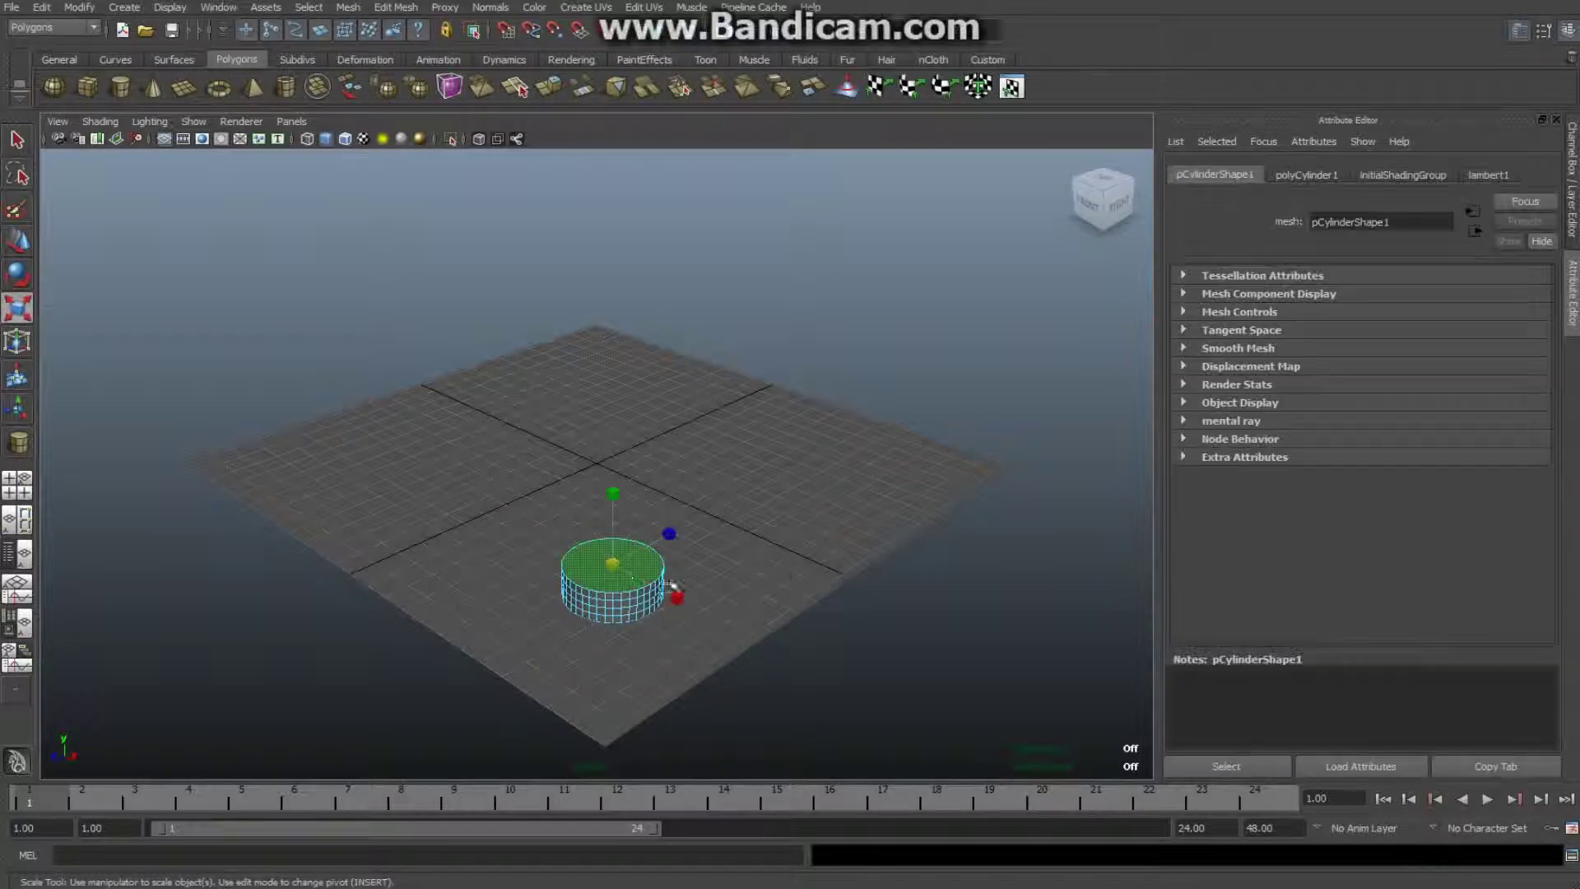
{"action": "key", "text": "Delete"}
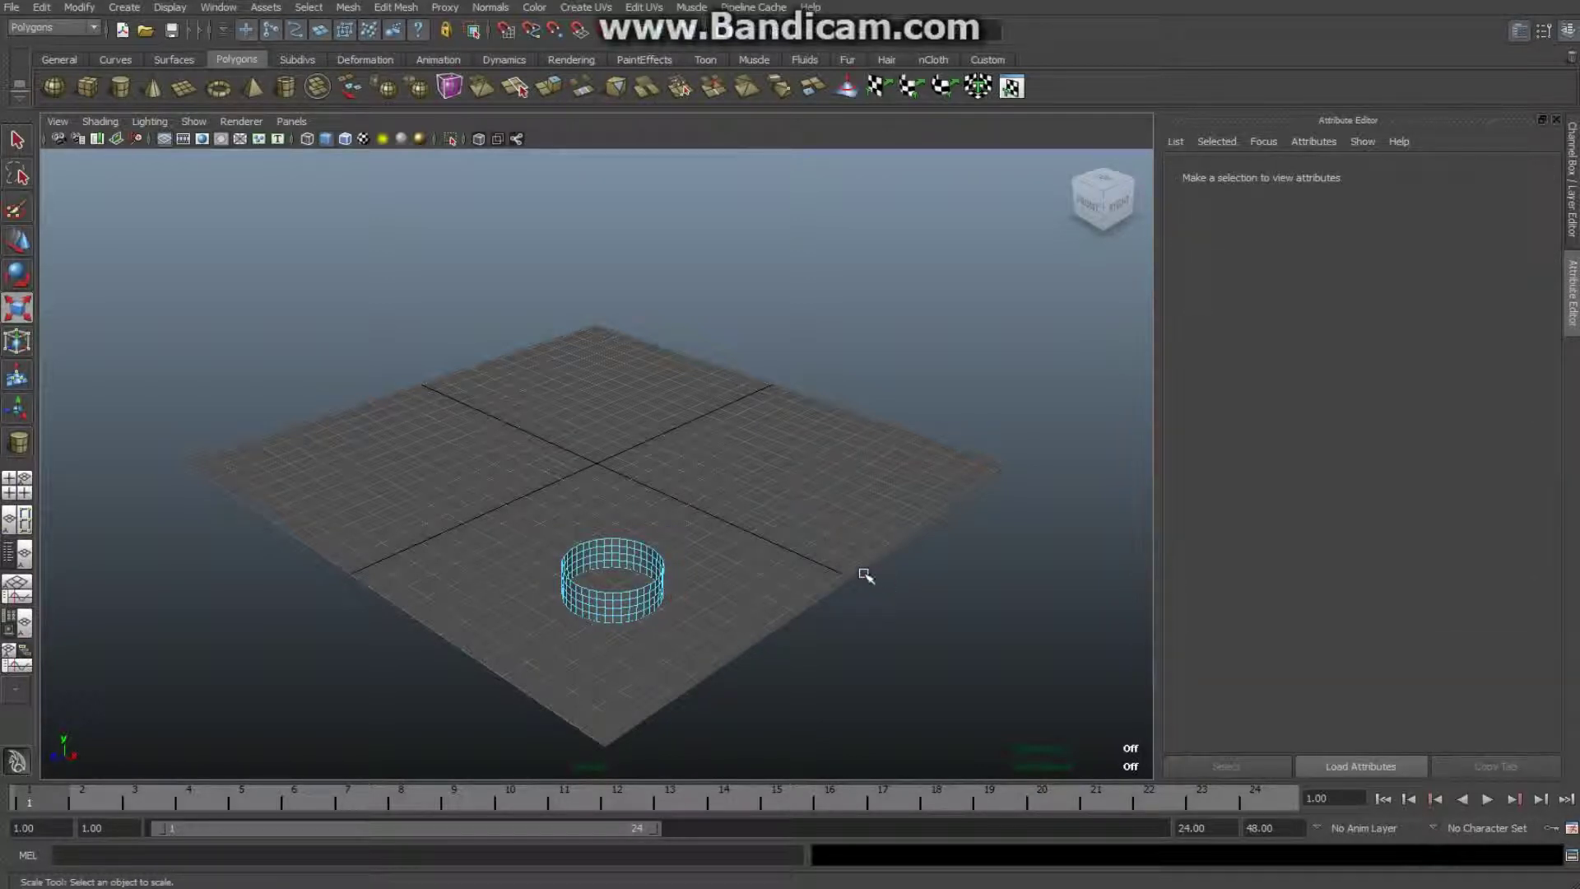
Step: Return the open cylinder to object mode and select the whole object
{"action": "mouse_move", "coordinate": [720, 629]}
{"action": "left_mouse_down", "text": "alt"}
{"action": "mouse_move", "coordinate": [719, 607]}
{"action": "mouse_move", "coordinate": [719, 625]}
{"action": "left_mouse_up", "text": "alt"}
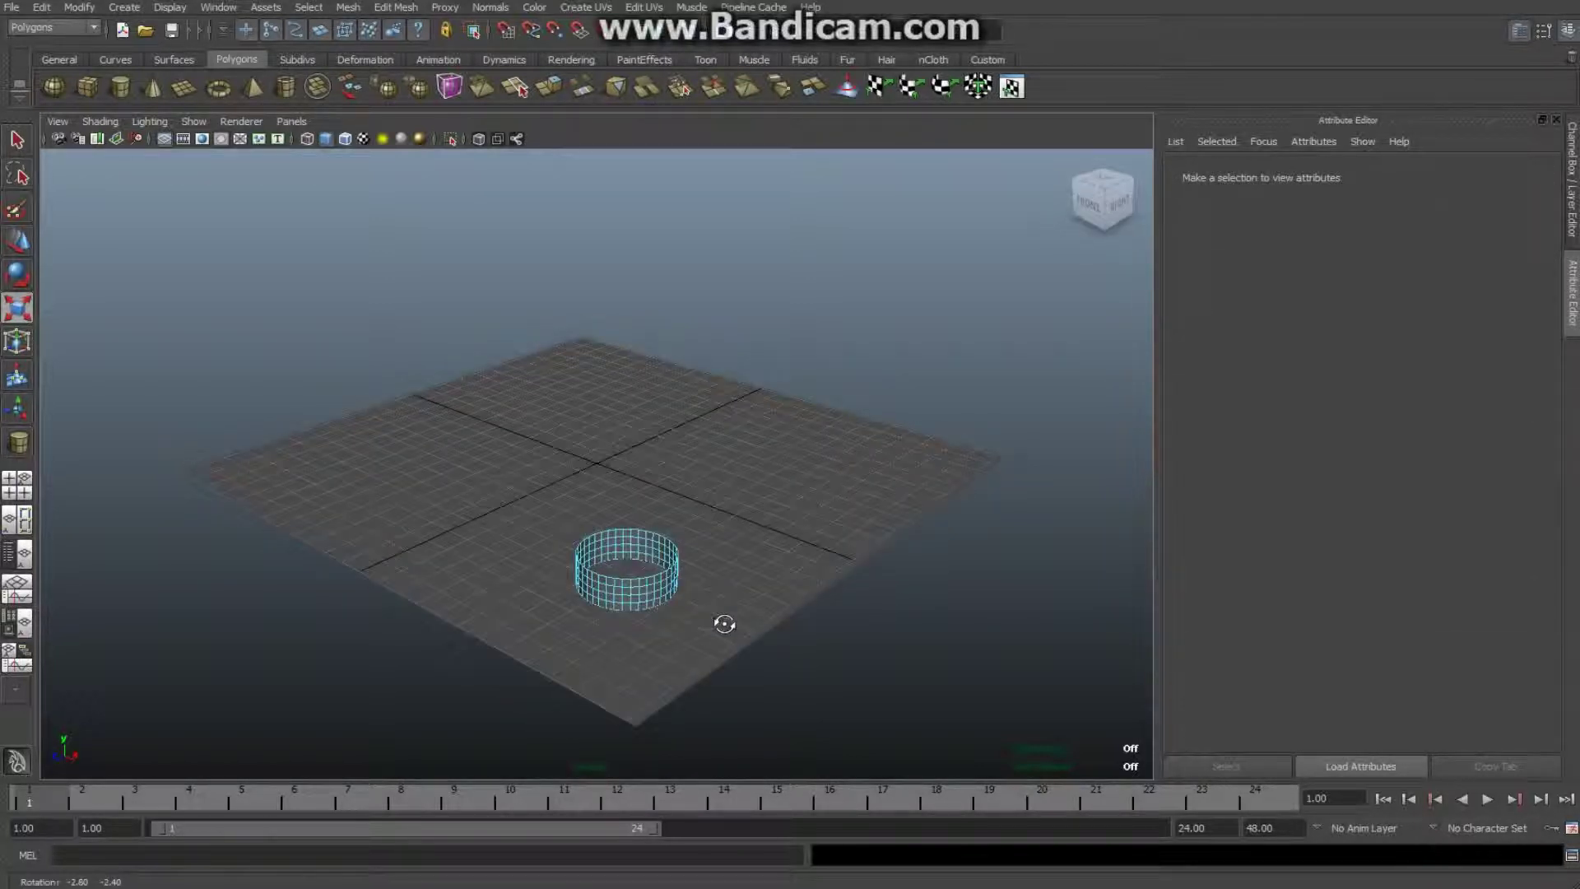
{"action": "right_click_drag", "start_coordinate": [731, 630], "coordinate": [723, 628], "text": "alt"}
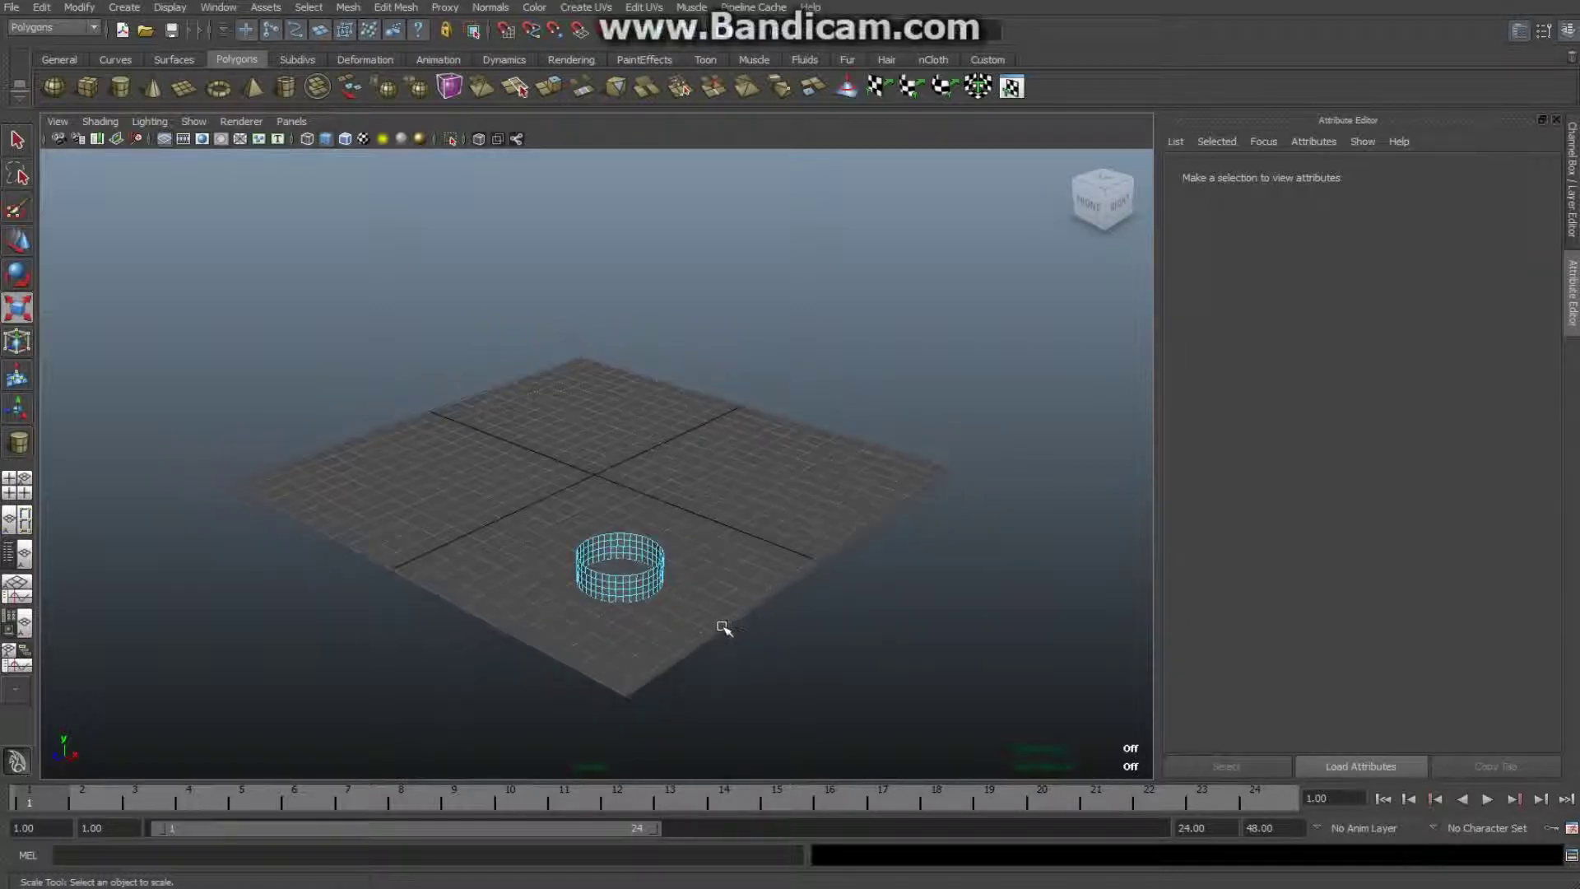
{"action": "left_click", "coordinate": [650, 579]}
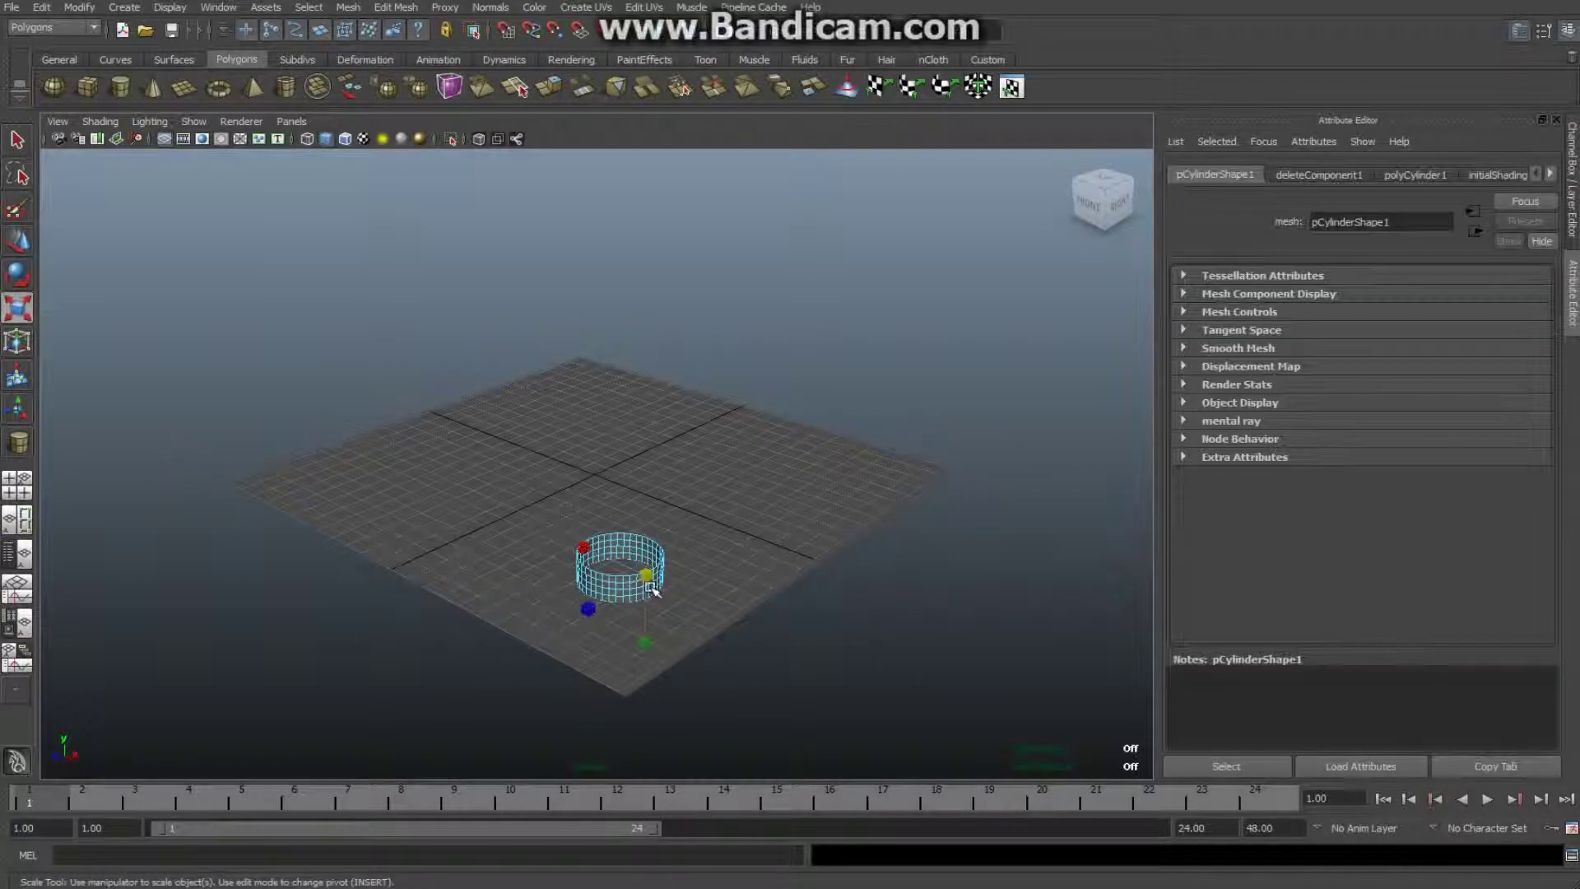
{"action": "scroll", "coordinate": [650, 584], "scroll_direction": "up", "scroll_amount": 10}
{"action": "scroll", "coordinate": [650, 589], "scroll_direction": "down", "scroll_amount": 10}
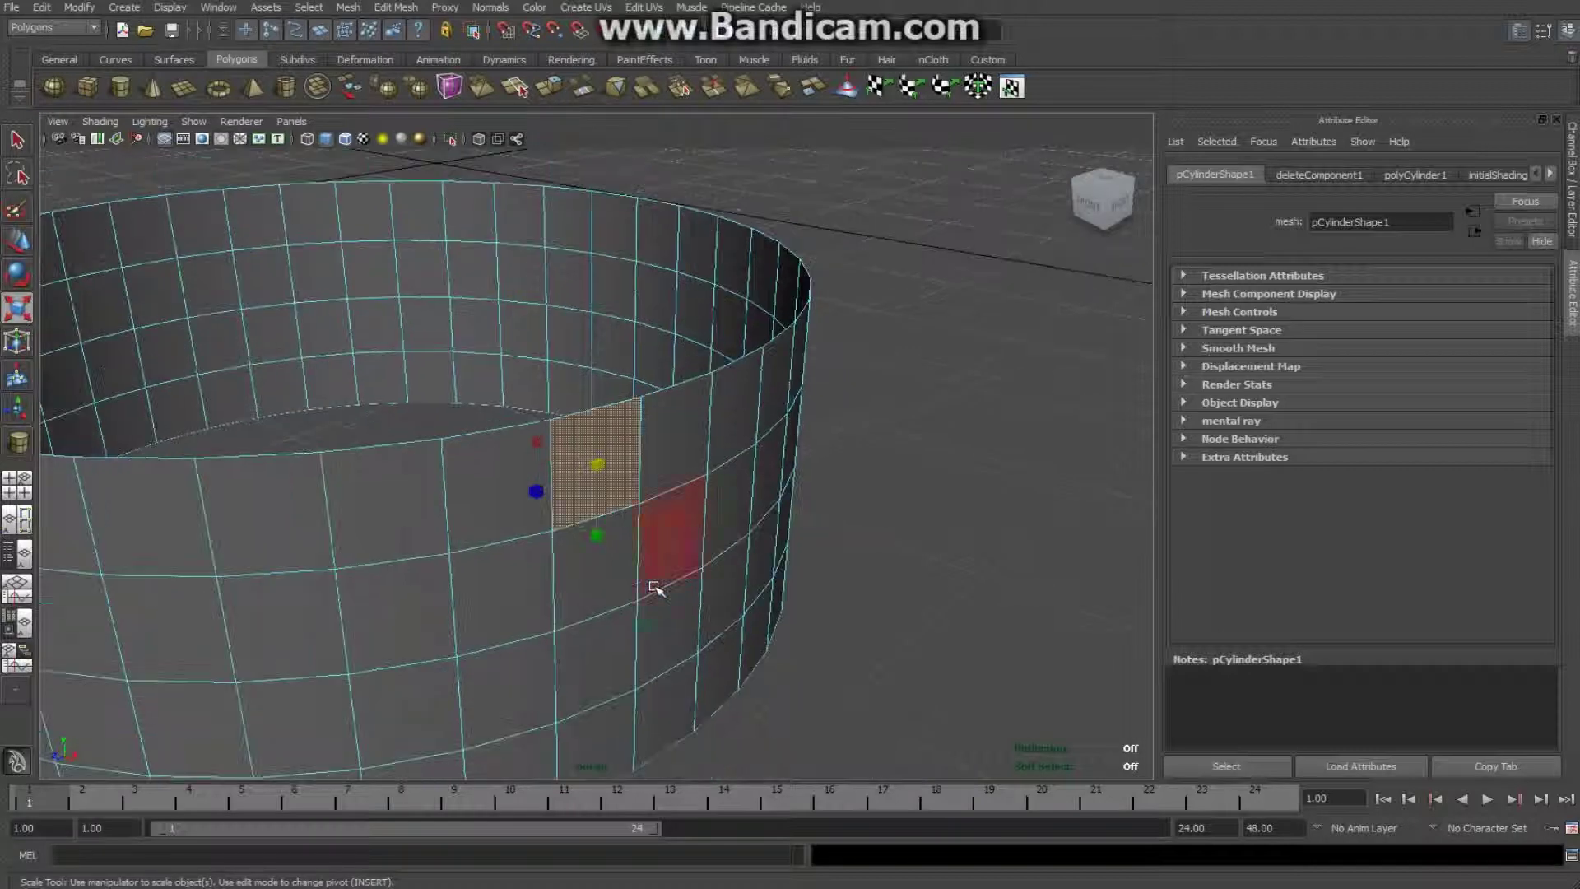
{"action": "scroll", "coordinate": [655, 584], "scroll_direction": "down", "scroll_amount": 5}
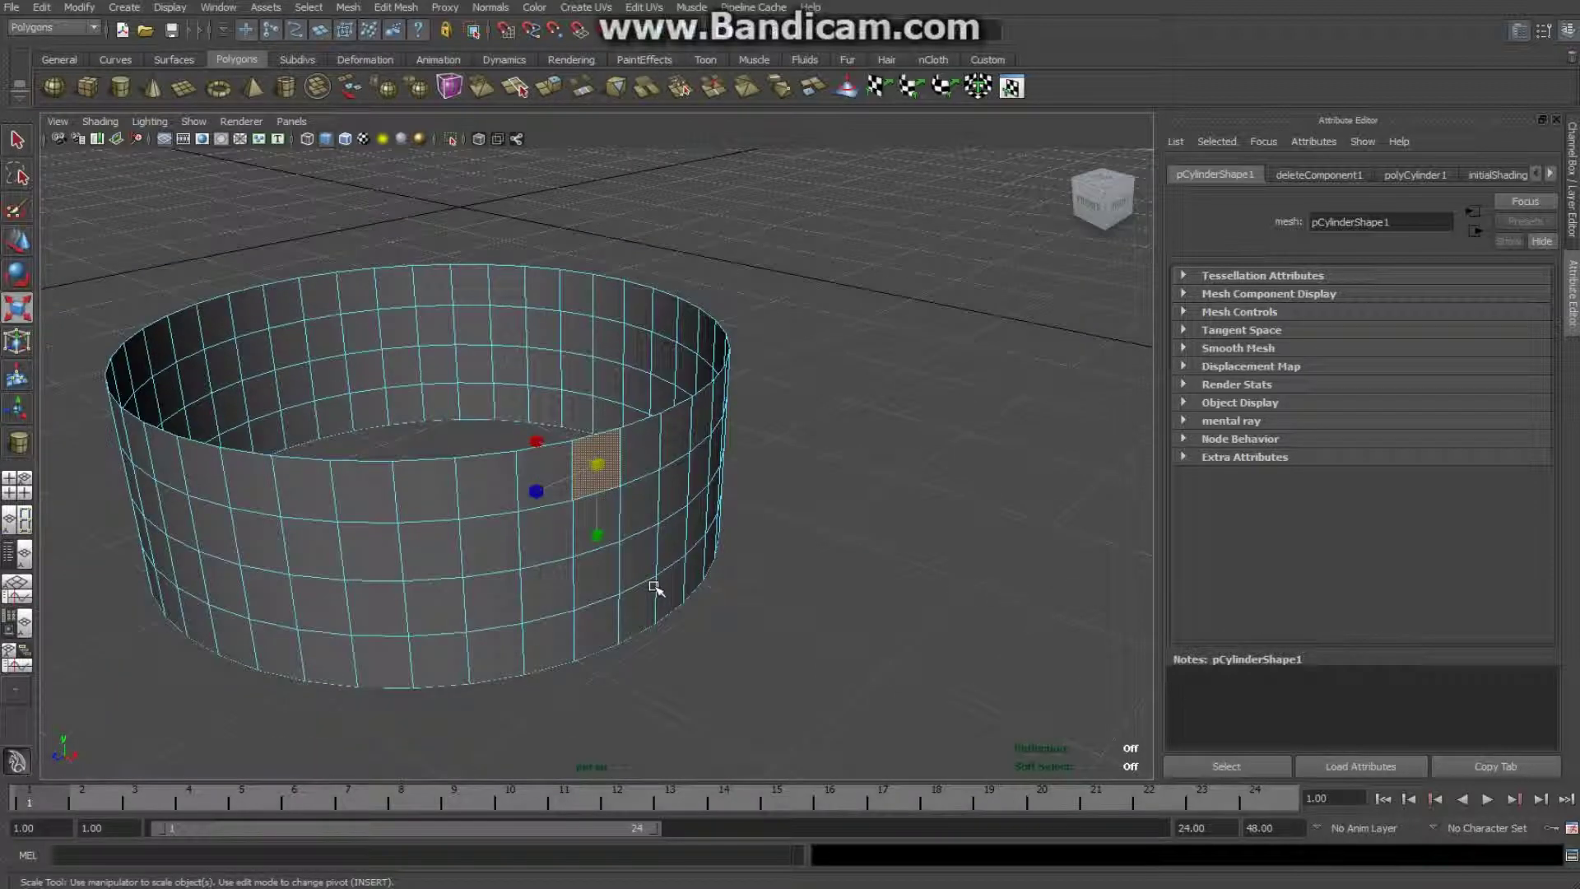
{"action": "mouse_move", "coordinate": [690, 608]}
{"action": "left_mouse_down", "text": "alt"}
{"action": "mouse_move", "coordinate": [715, 629]}
{"action": "mouse_move", "coordinate": [705, 593]}
{"action": "left_mouse_up", "text": "alt"}
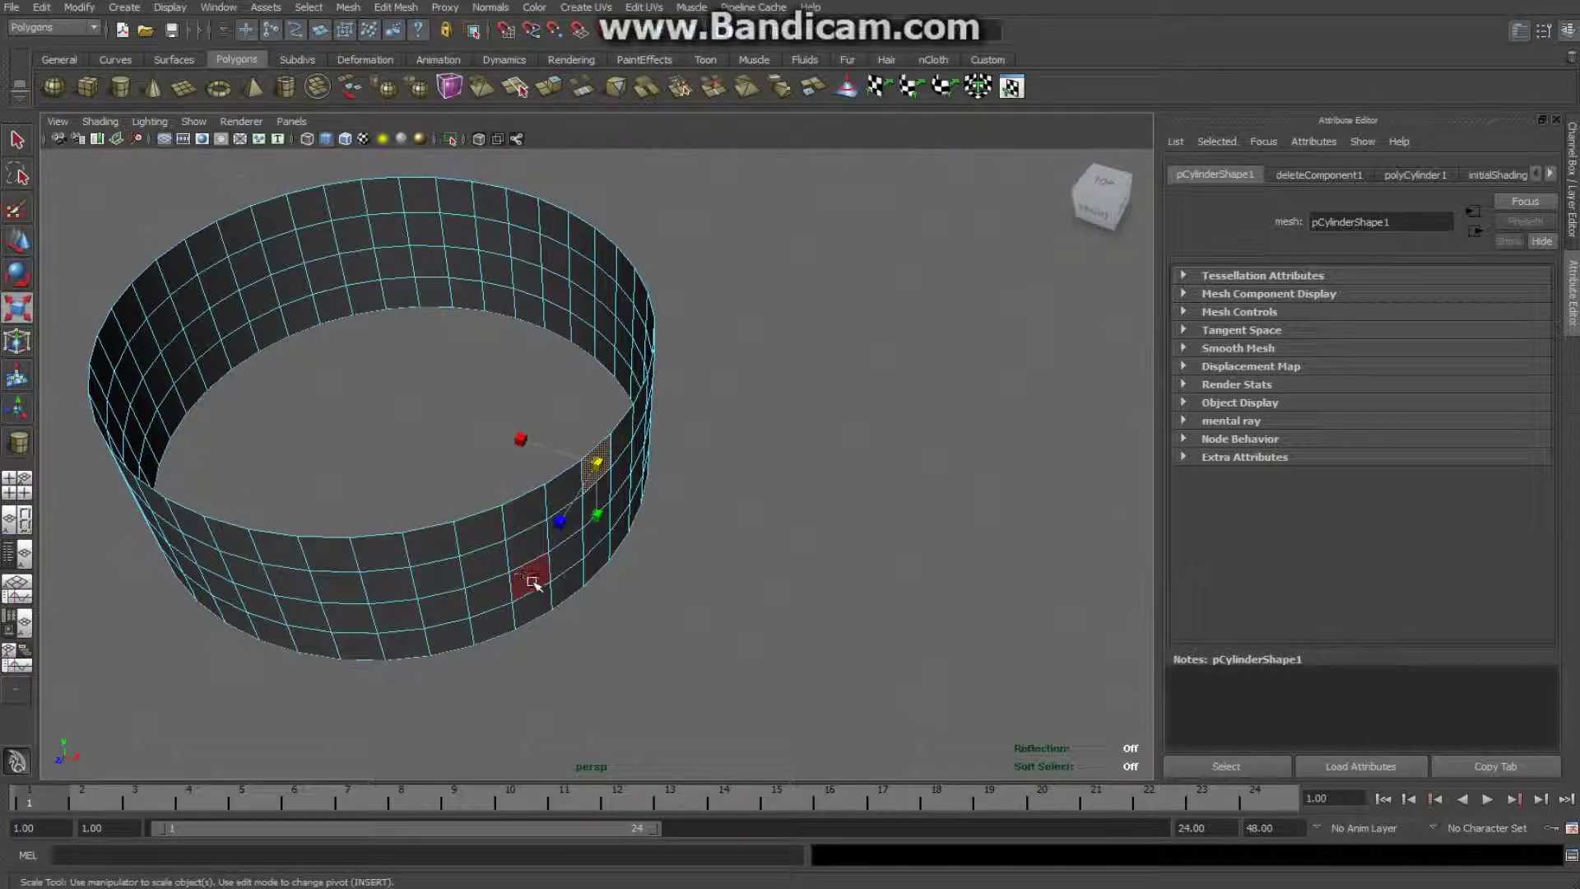
{"action": "right_click", "coordinate": [519, 552]}
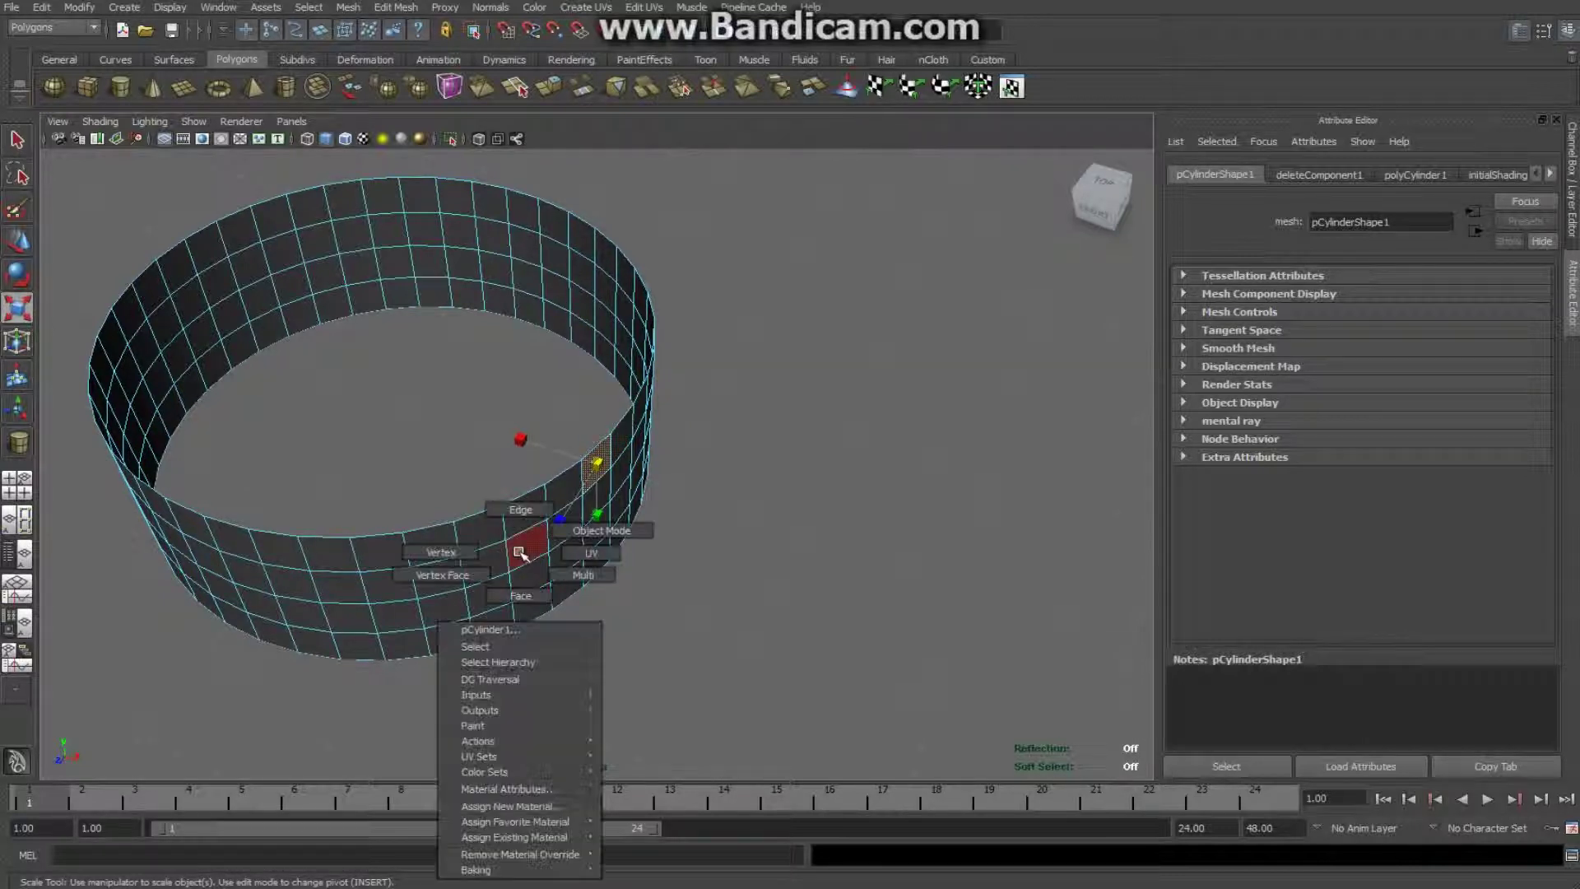
{"action": "left_click", "coordinate": [576, 533]}
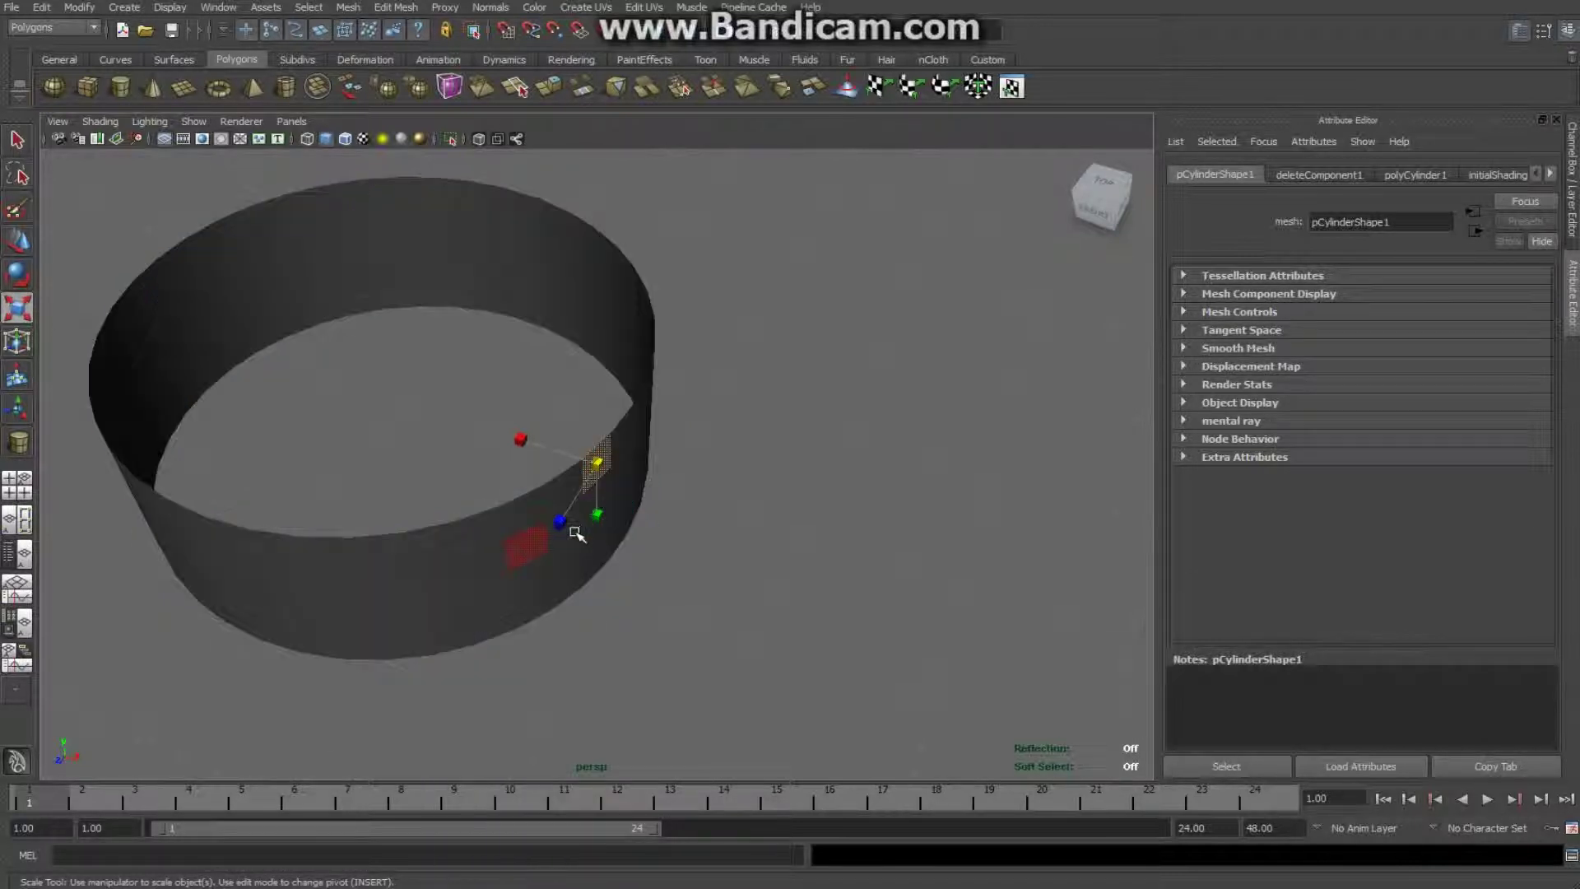
{"action": "left_click", "coordinate": [540, 591]}
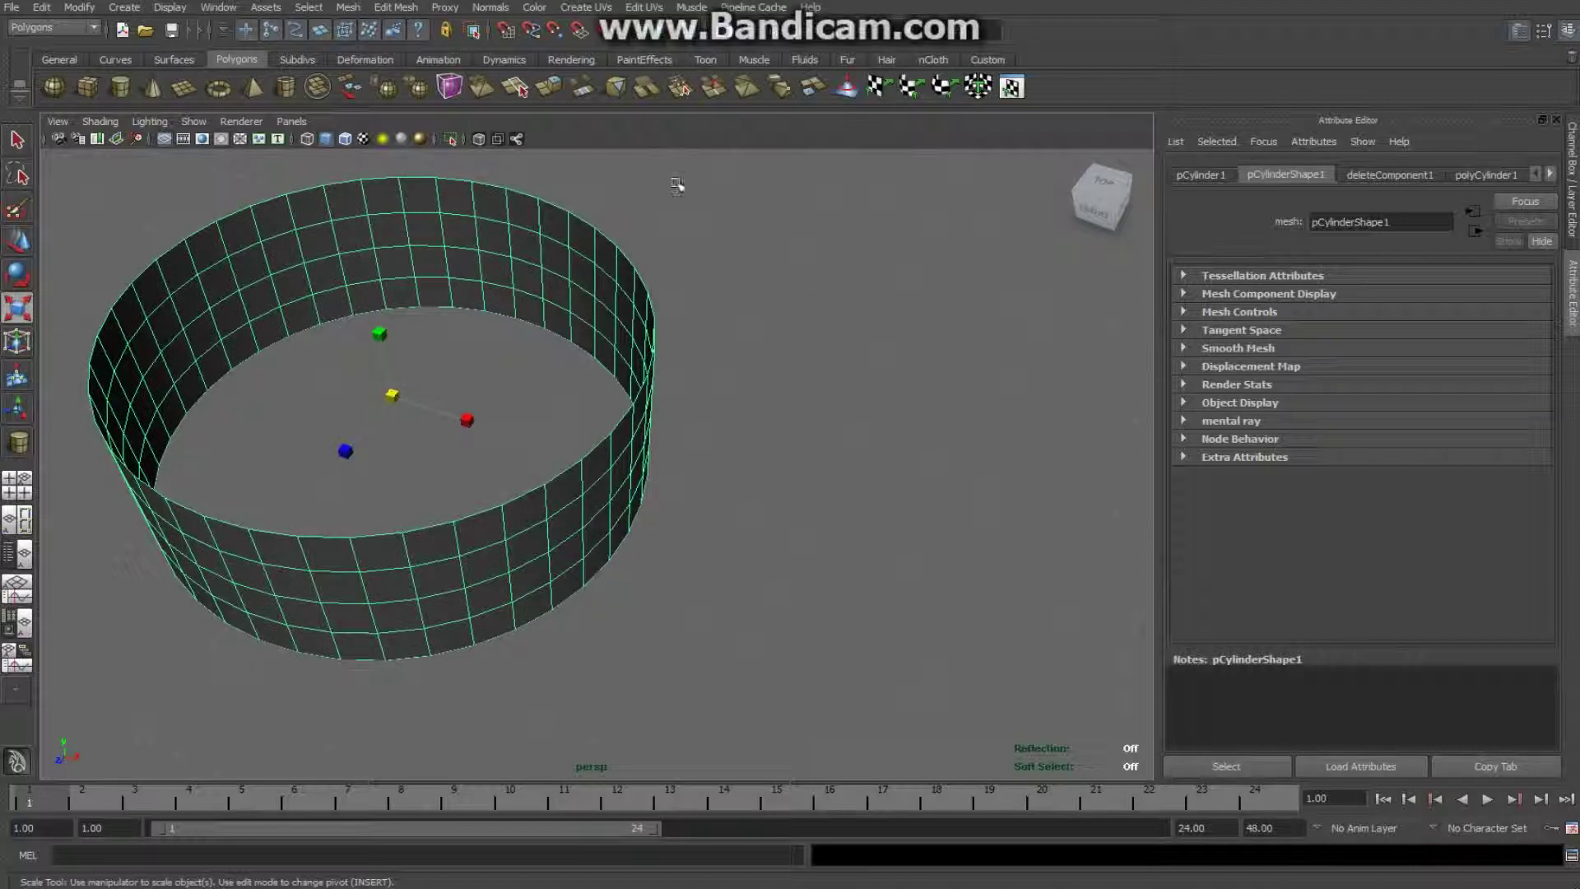
Step: Extrude all the cylinder's faces and scale them uniformly outward to give the wall thickness
{"action": "left_click", "coordinate": [395, 7]}
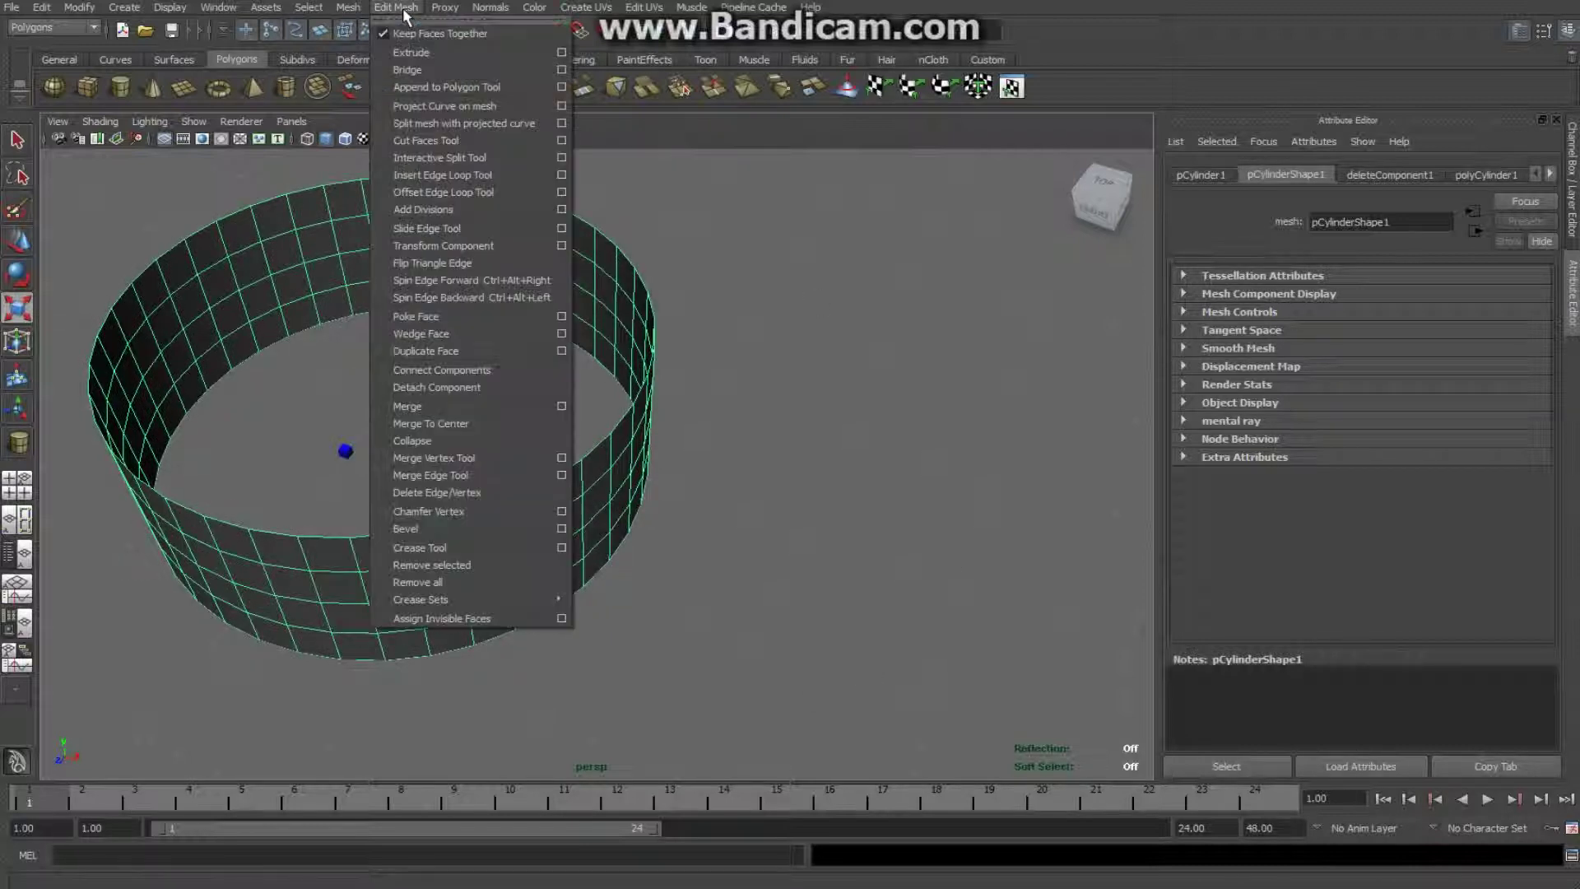
{"action": "left_click", "coordinate": [423, 51]}
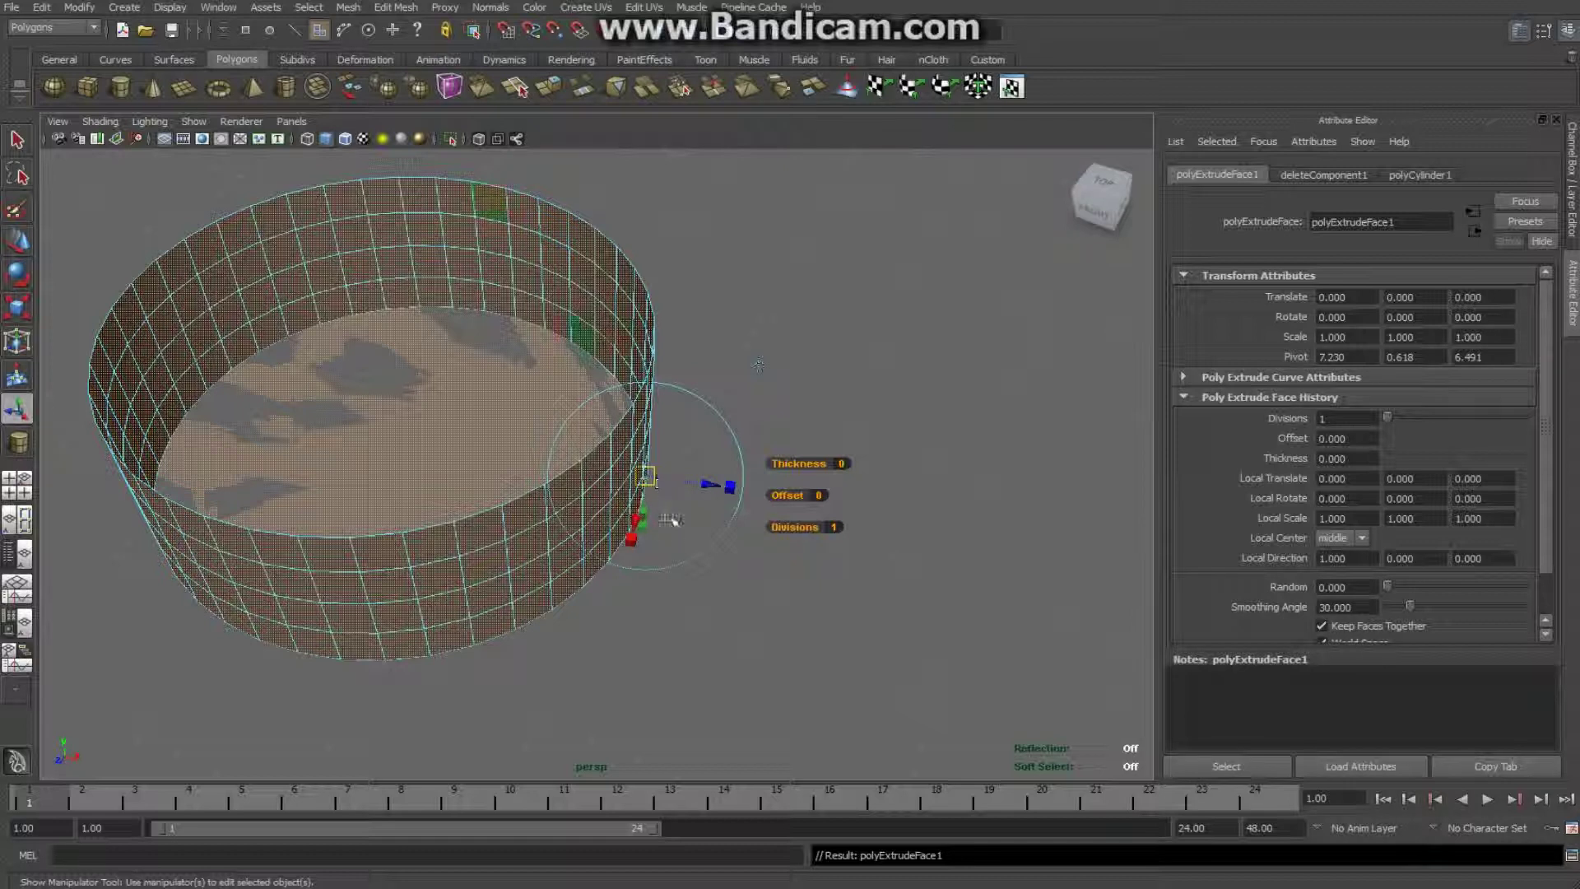
{"action": "key", "text": "r"}
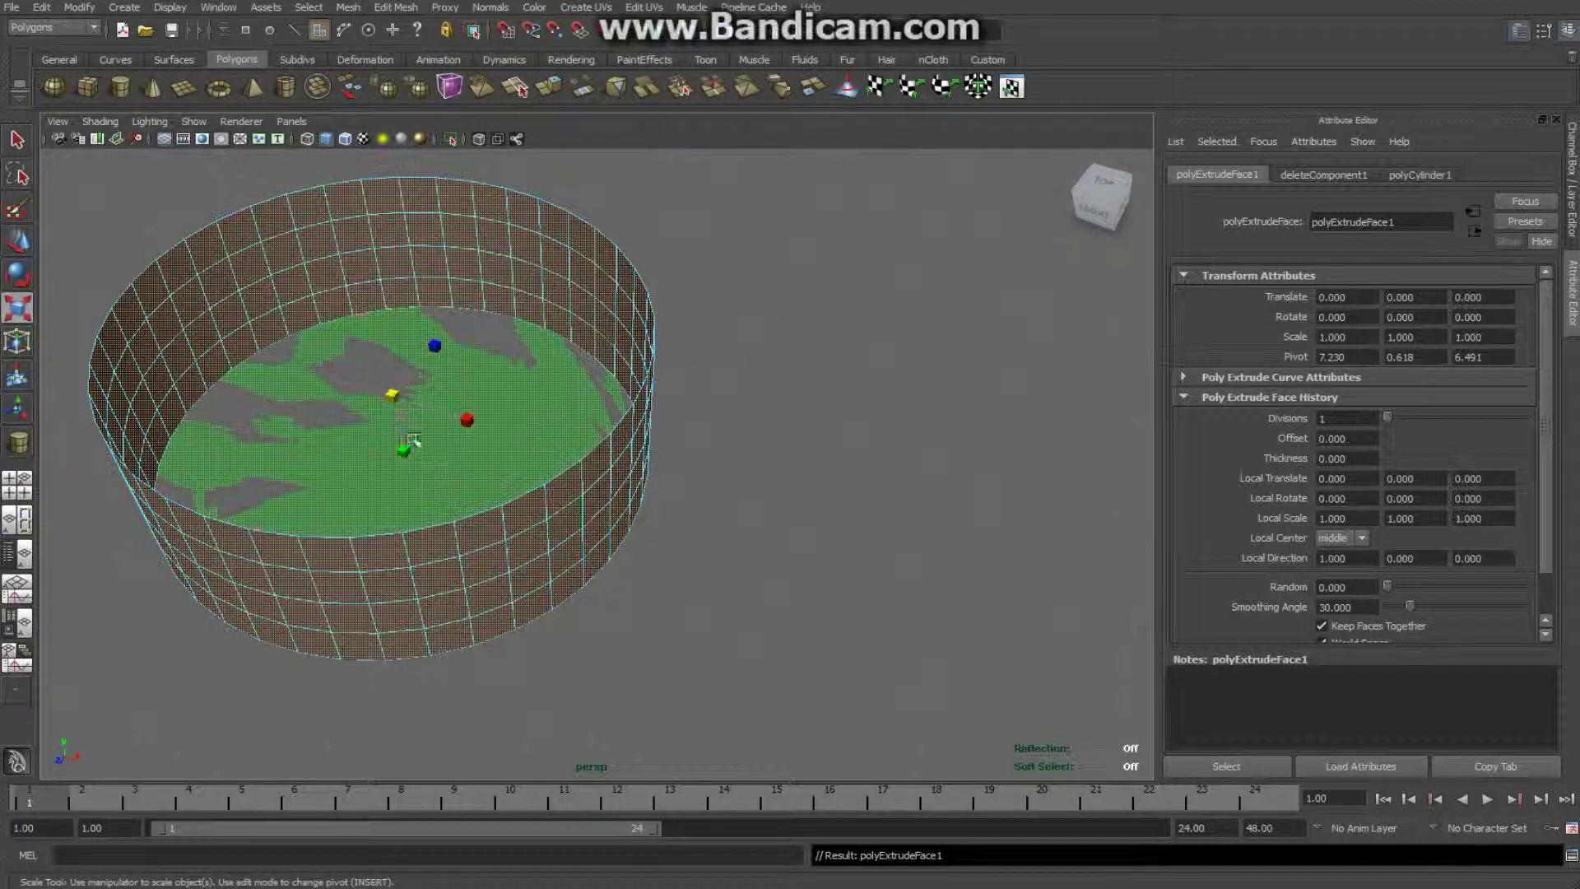
{"action": "left_click_drag", "start_coordinate": [391, 396], "coordinate": [437, 414]}
{"action": "key", "text": "ctrl+z"}
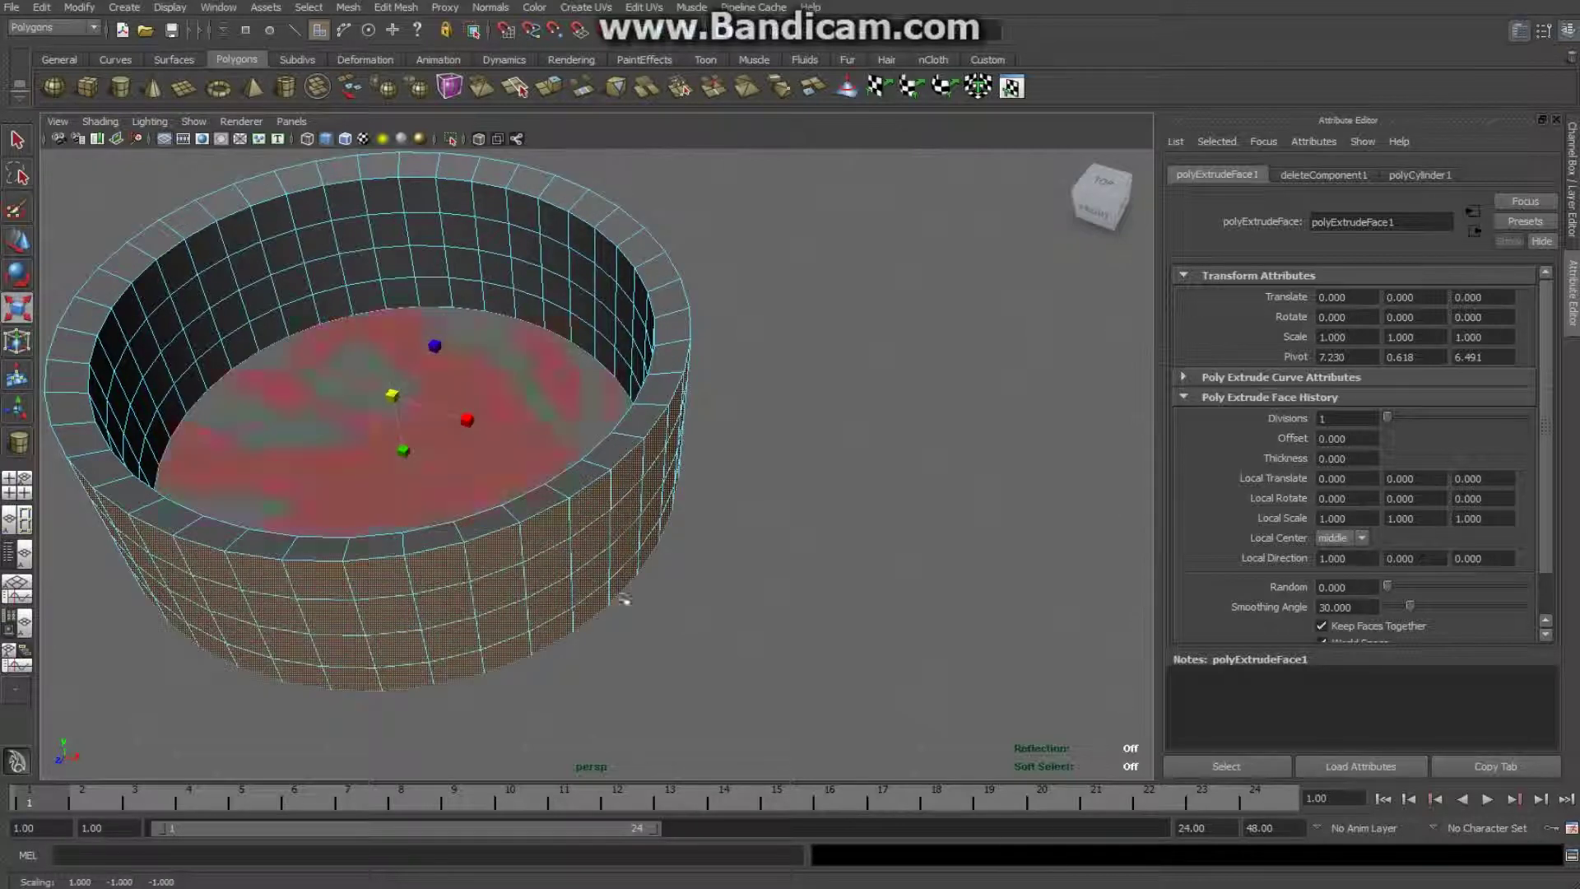
Step: Scale the extruded outer faces vertically to about 0.91 to level the rim with the inner wall
{"action": "left_click_drag", "start_coordinate": [697, 656], "coordinate": [739, 543], "text": "alt"}
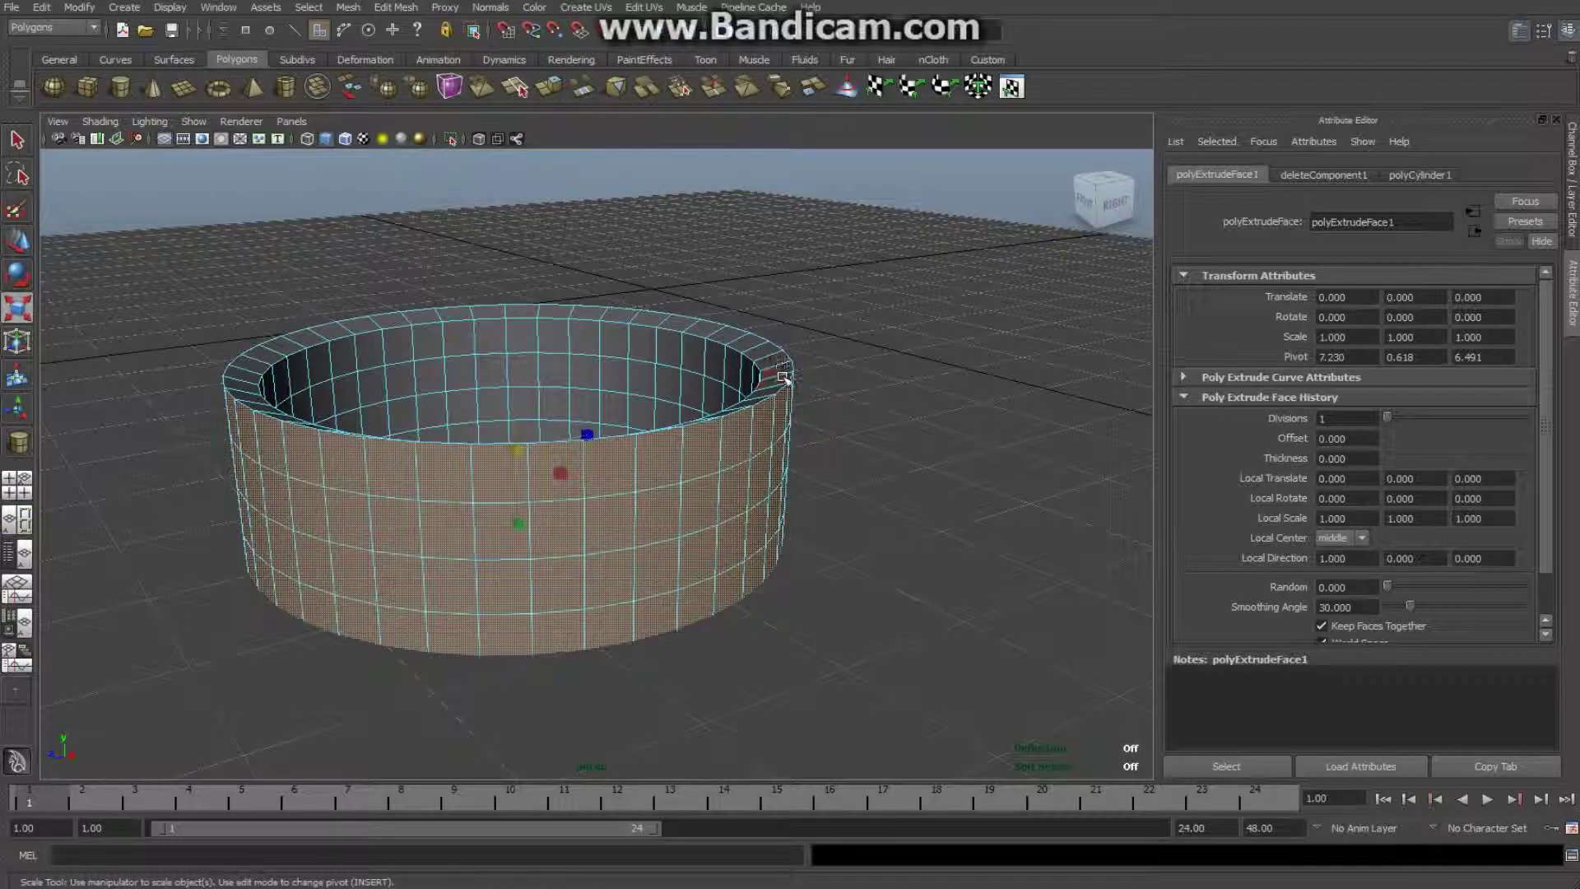
{"action": "left_click_drag", "start_coordinate": [839, 547], "coordinate": [839, 571], "text": "alt"}
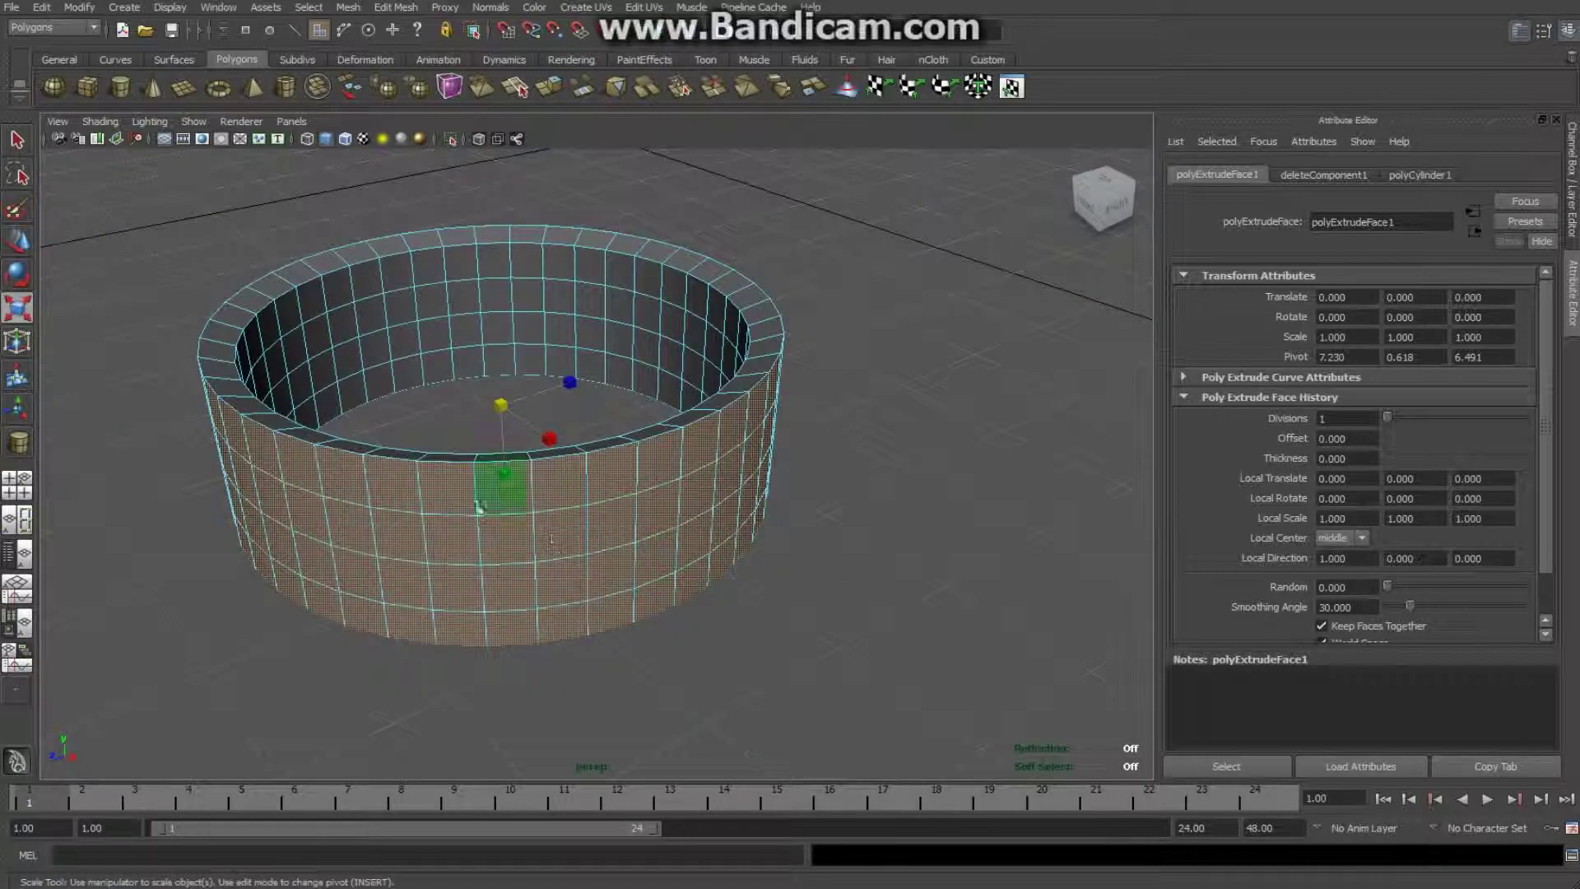
{"action": "middle_click", "coordinate": [503, 478]}
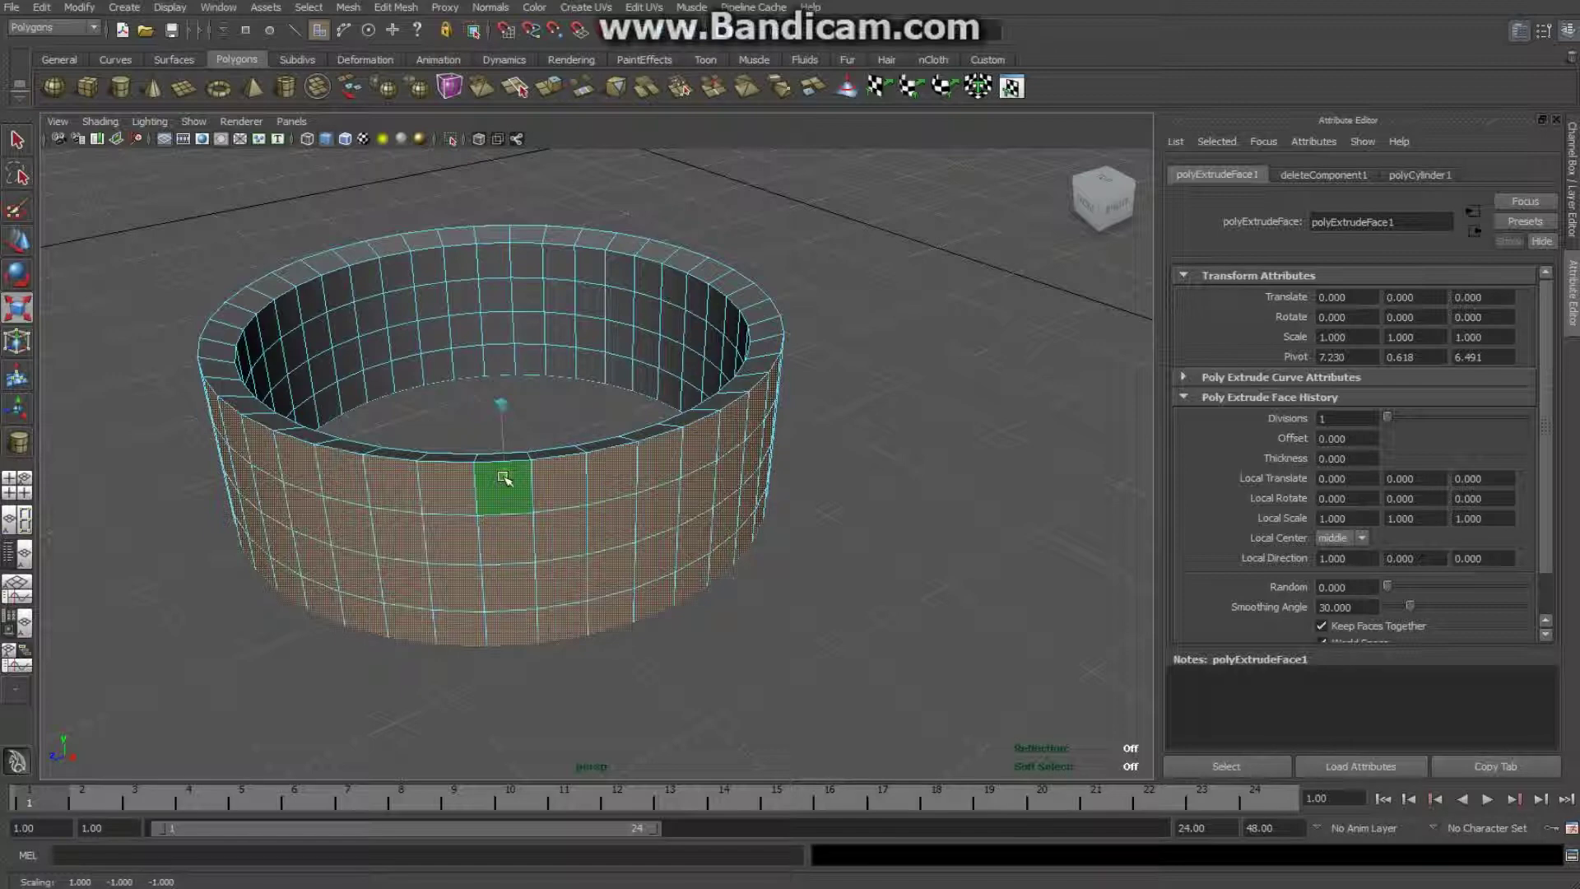
{"action": "middle_click_drag", "start_coordinate": [504, 477], "coordinate": [506, 468]}
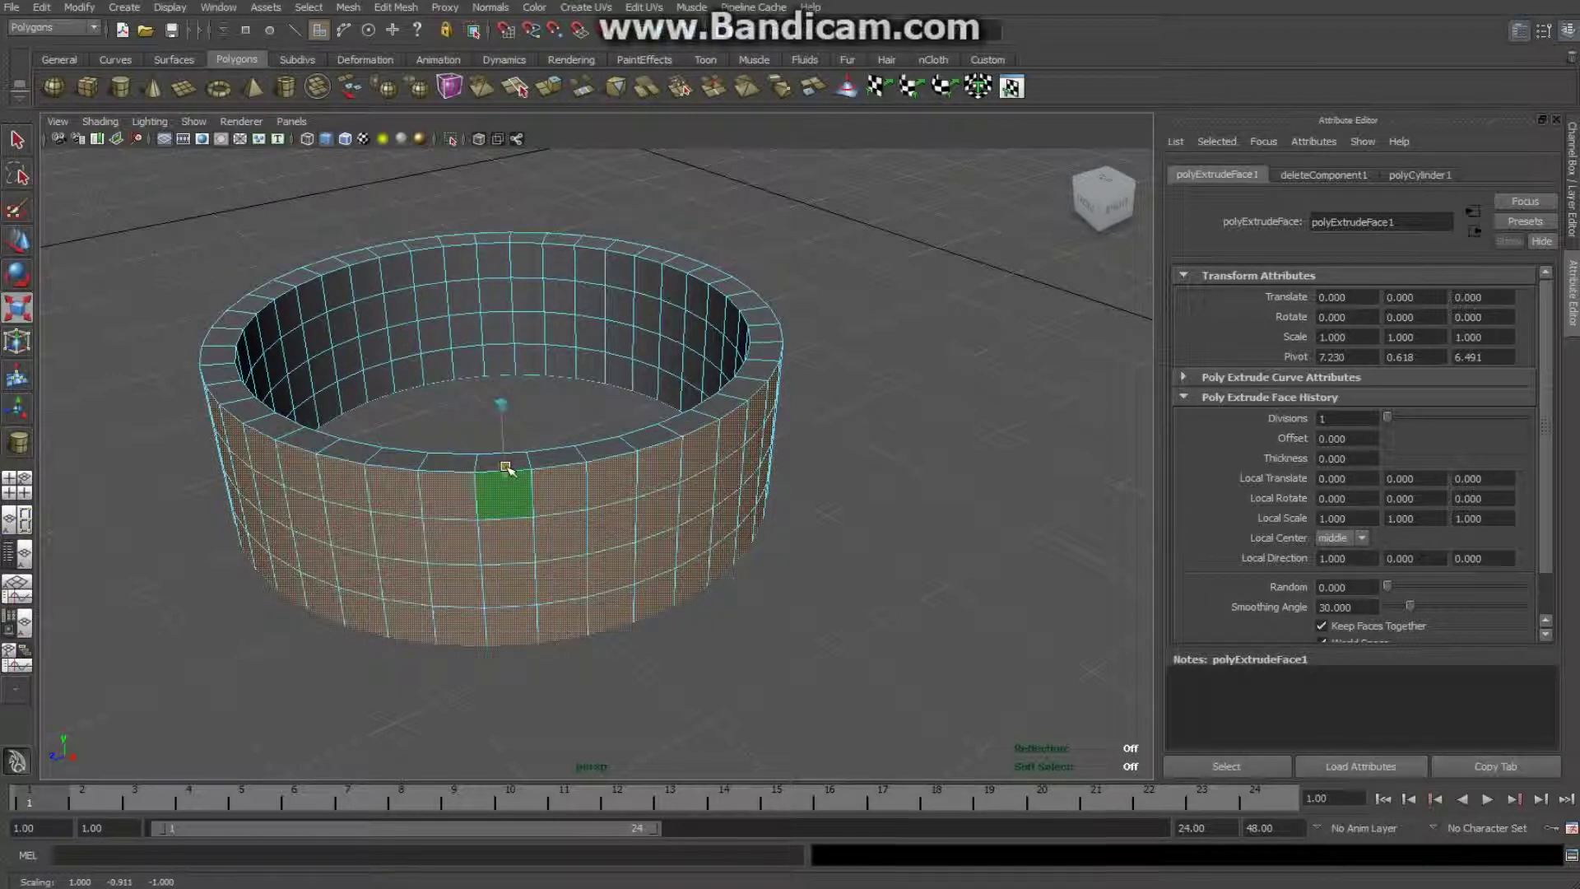
{"action": "left_click_drag", "start_coordinate": [635, 582], "coordinate": [758, 607], "text": "alt"}
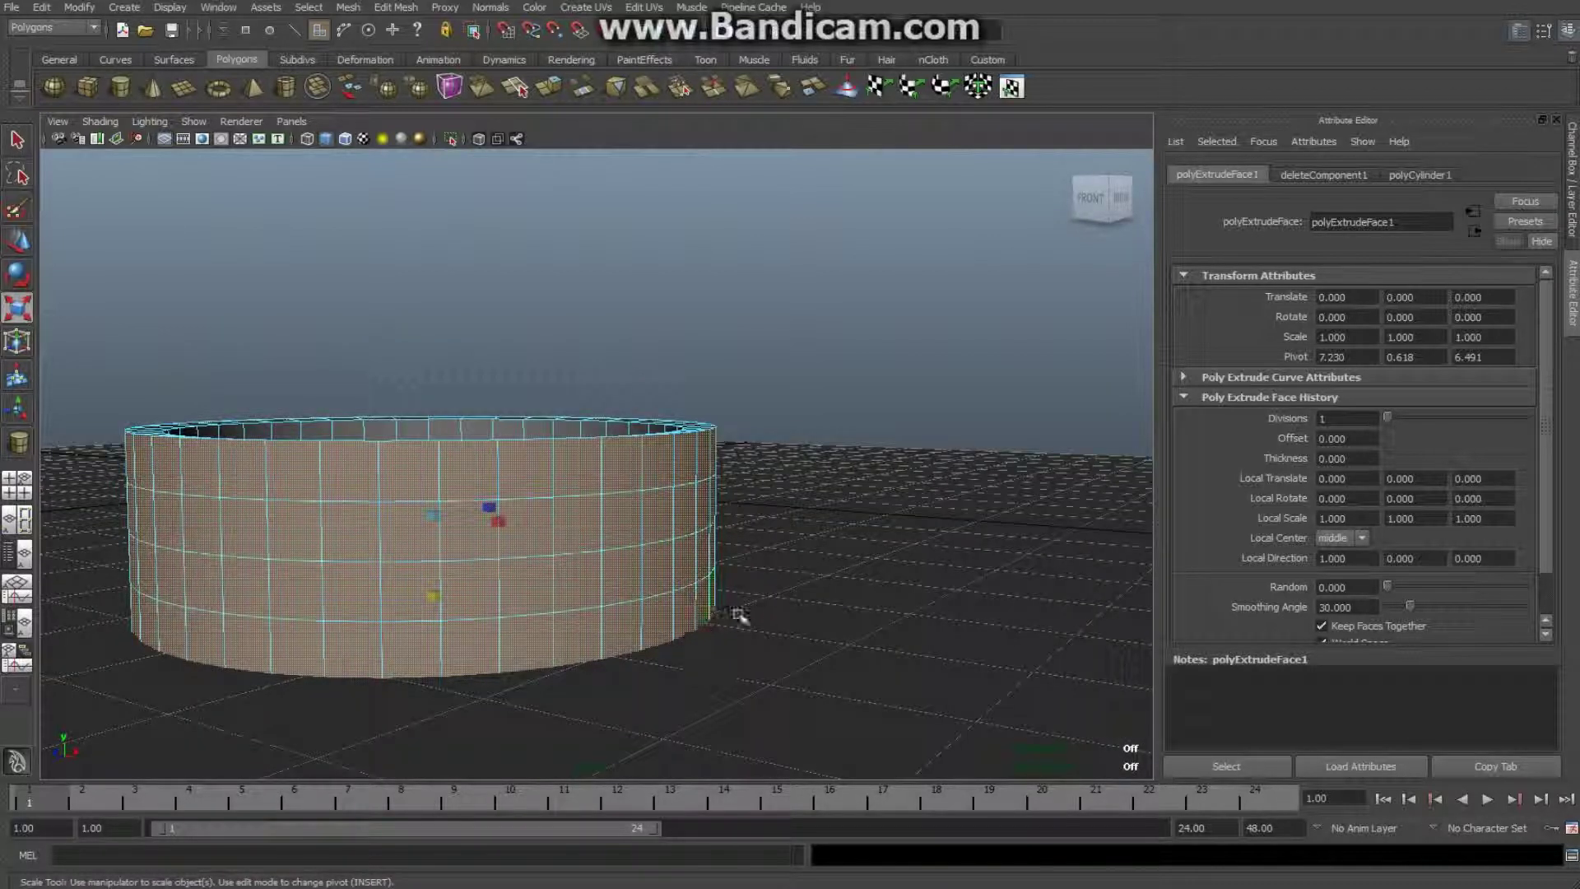
Step: Show the front view full size and return the cylinder to object mode
{"action": "left_click", "coordinate": [20, 495]}
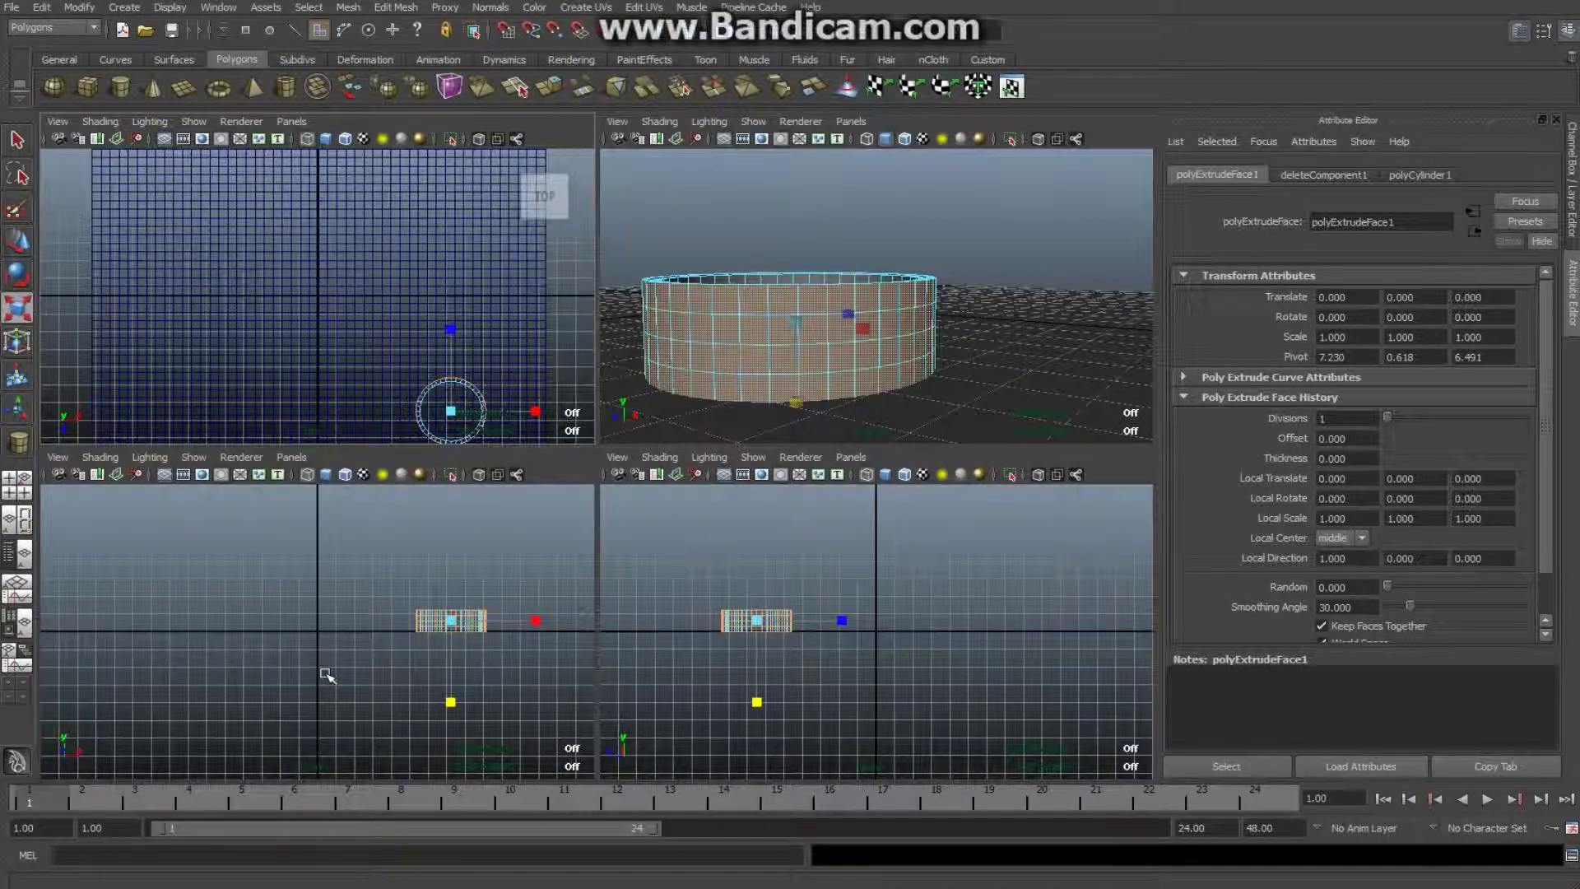
{"action": "key", "text": "space"}
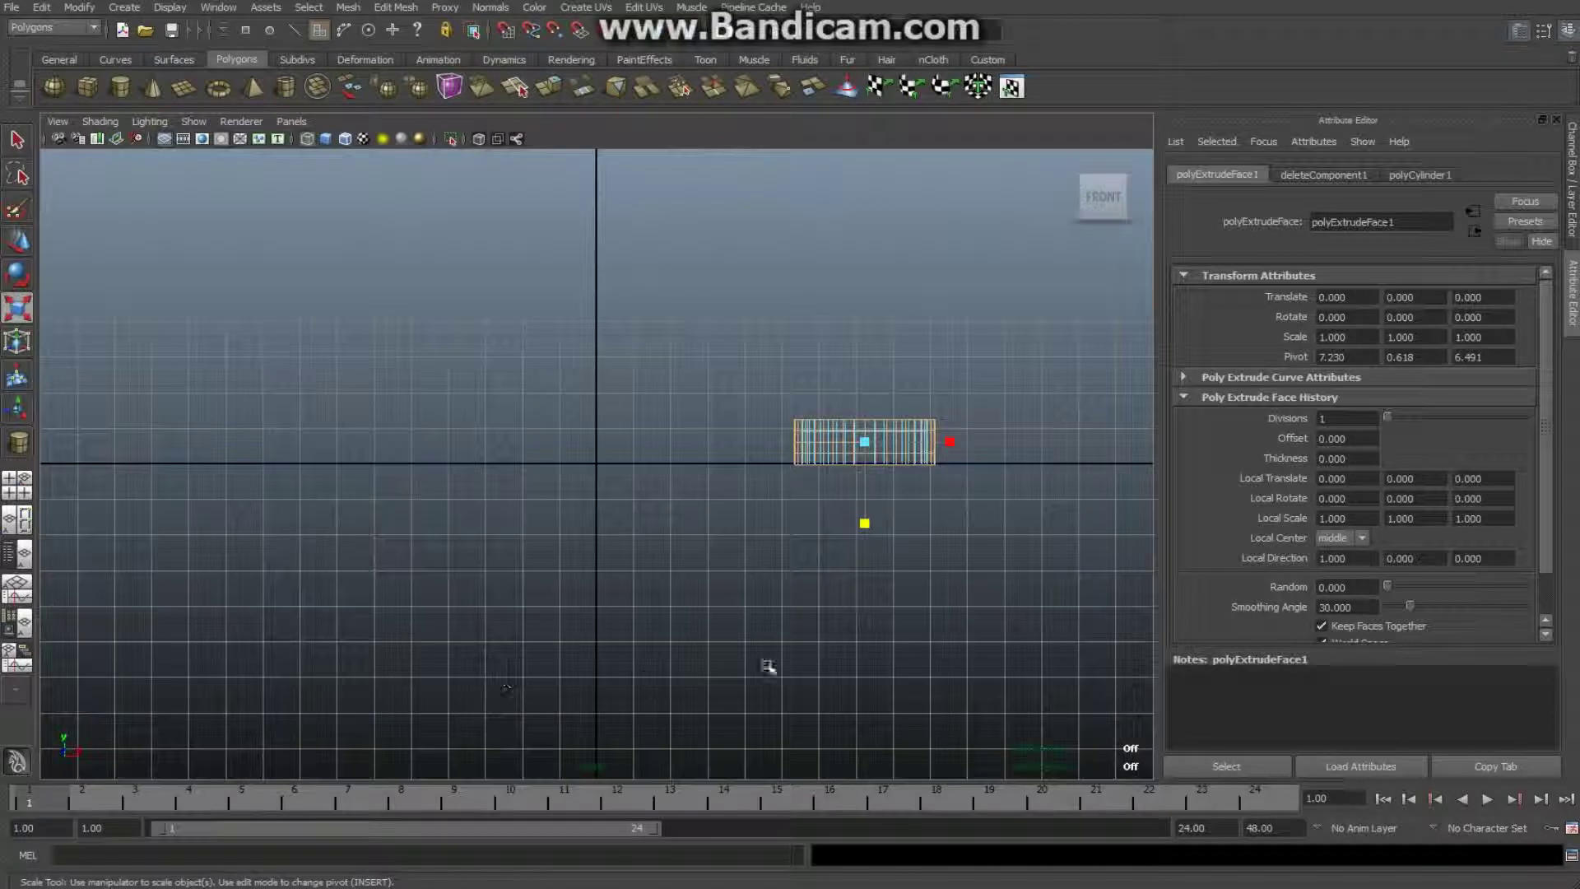
{"action": "right_click", "coordinate": [915, 436]}
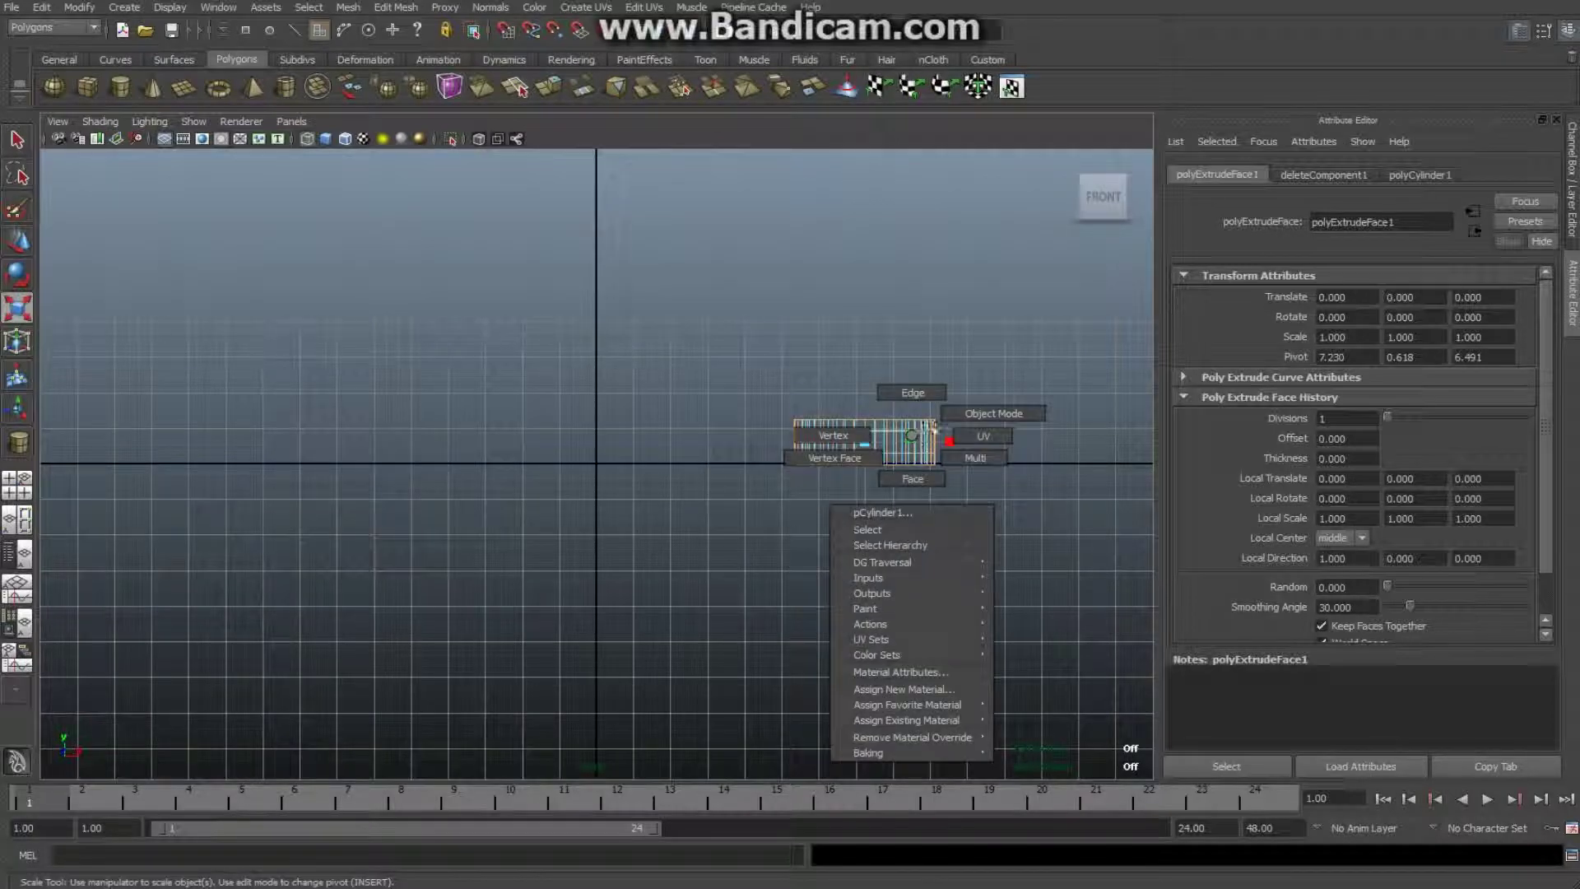
{"action": "left_click", "coordinate": [965, 416]}
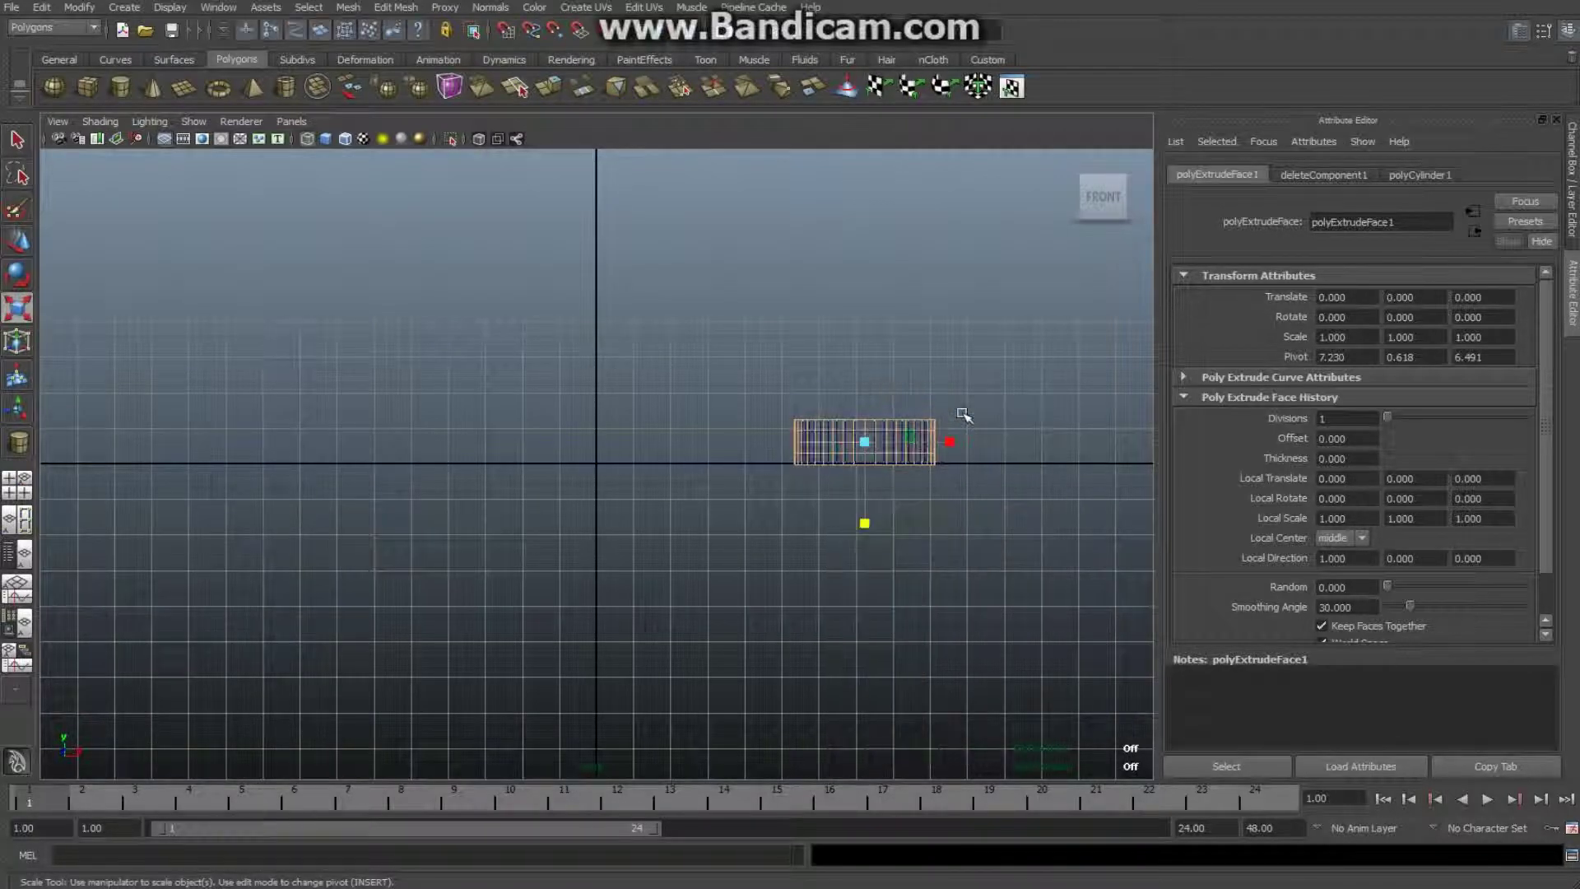
Step: Flatten the hollow cylinder vertically to about 0.57 and lower it onto the ground line, at about Y 0.398
{"action": "left_click", "coordinate": [897, 451]}
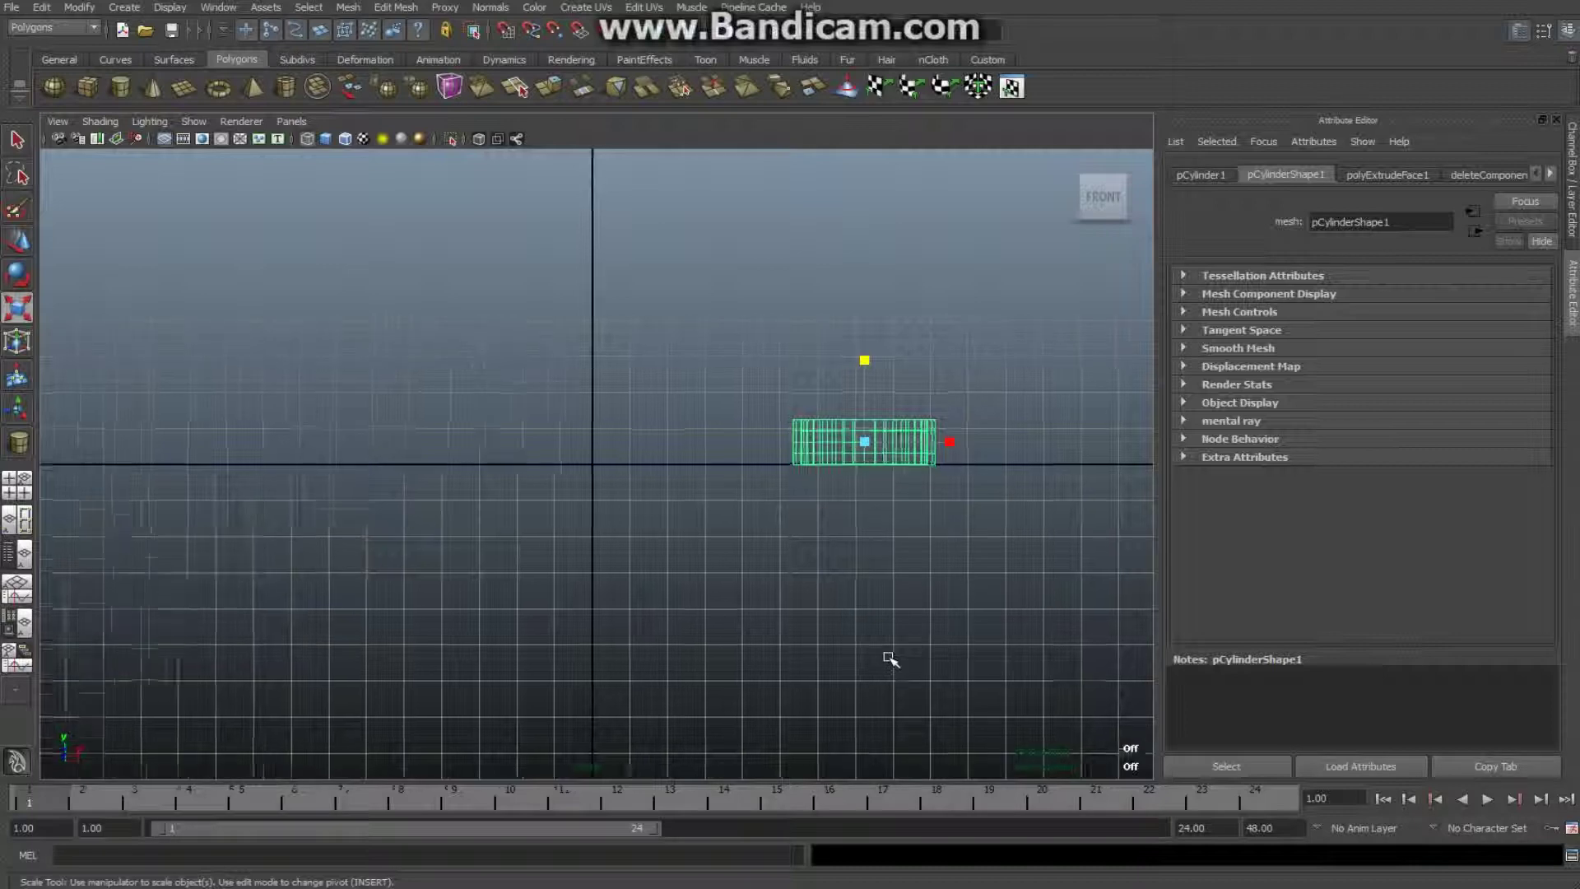
{"action": "key", "text": "f"}
{"action": "scroll", "coordinate": [784, 656], "scroll_direction": "down", "scroll_amount": 4}
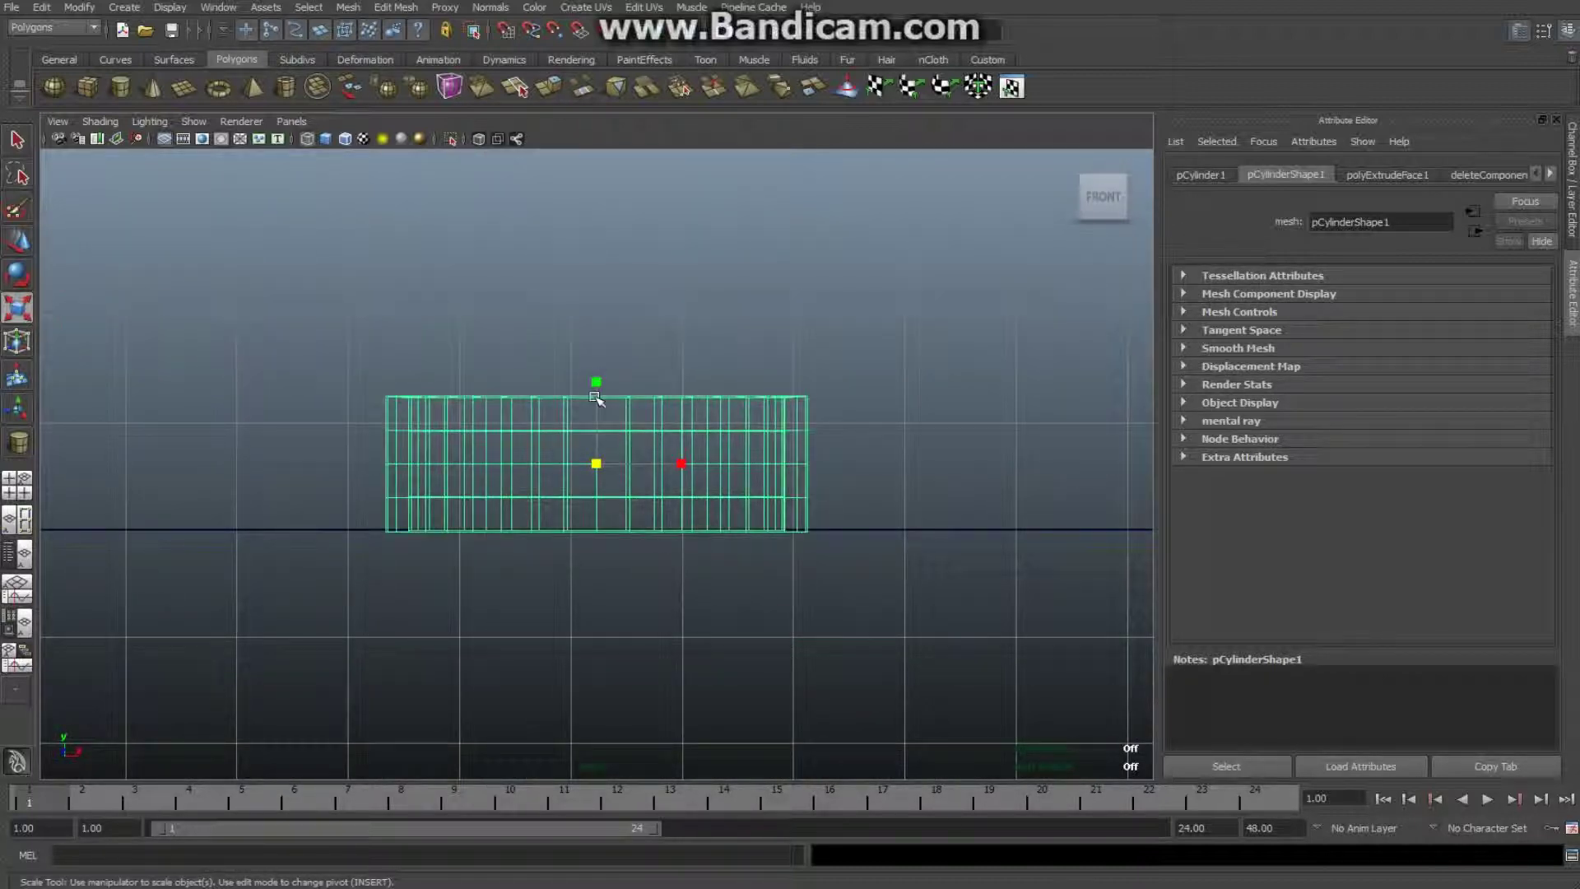
{"action": "left_click_drag", "start_coordinate": [598, 386], "coordinate": [607, 418]}
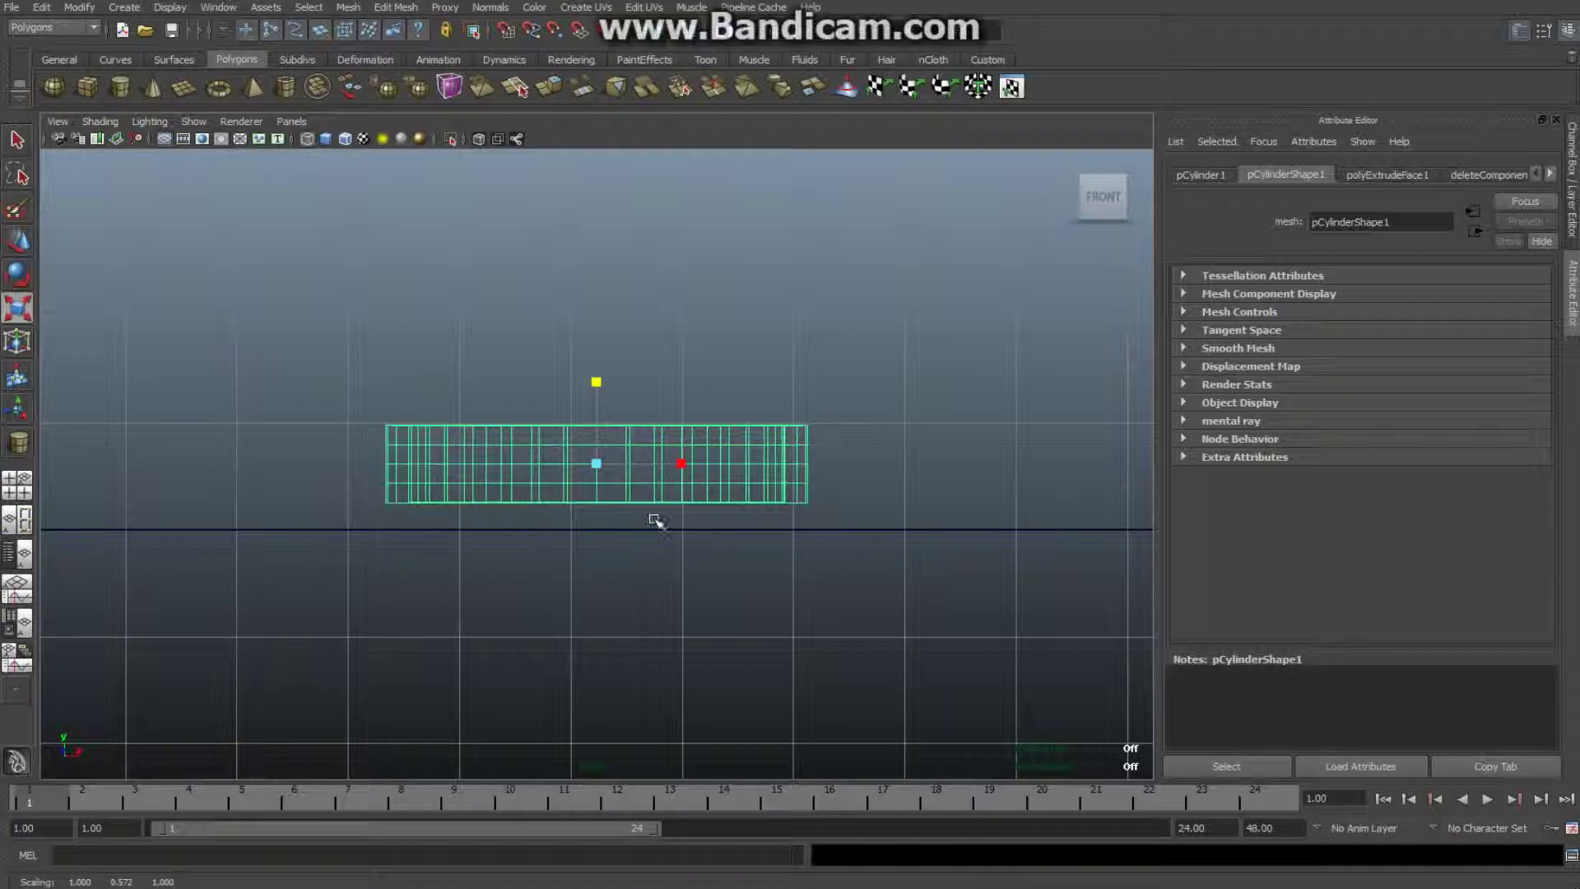
{"action": "key", "text": "w"}
{"action": "left_click_drag", "start_coordinate": [595, 403], "coordinate": [598, 429]}
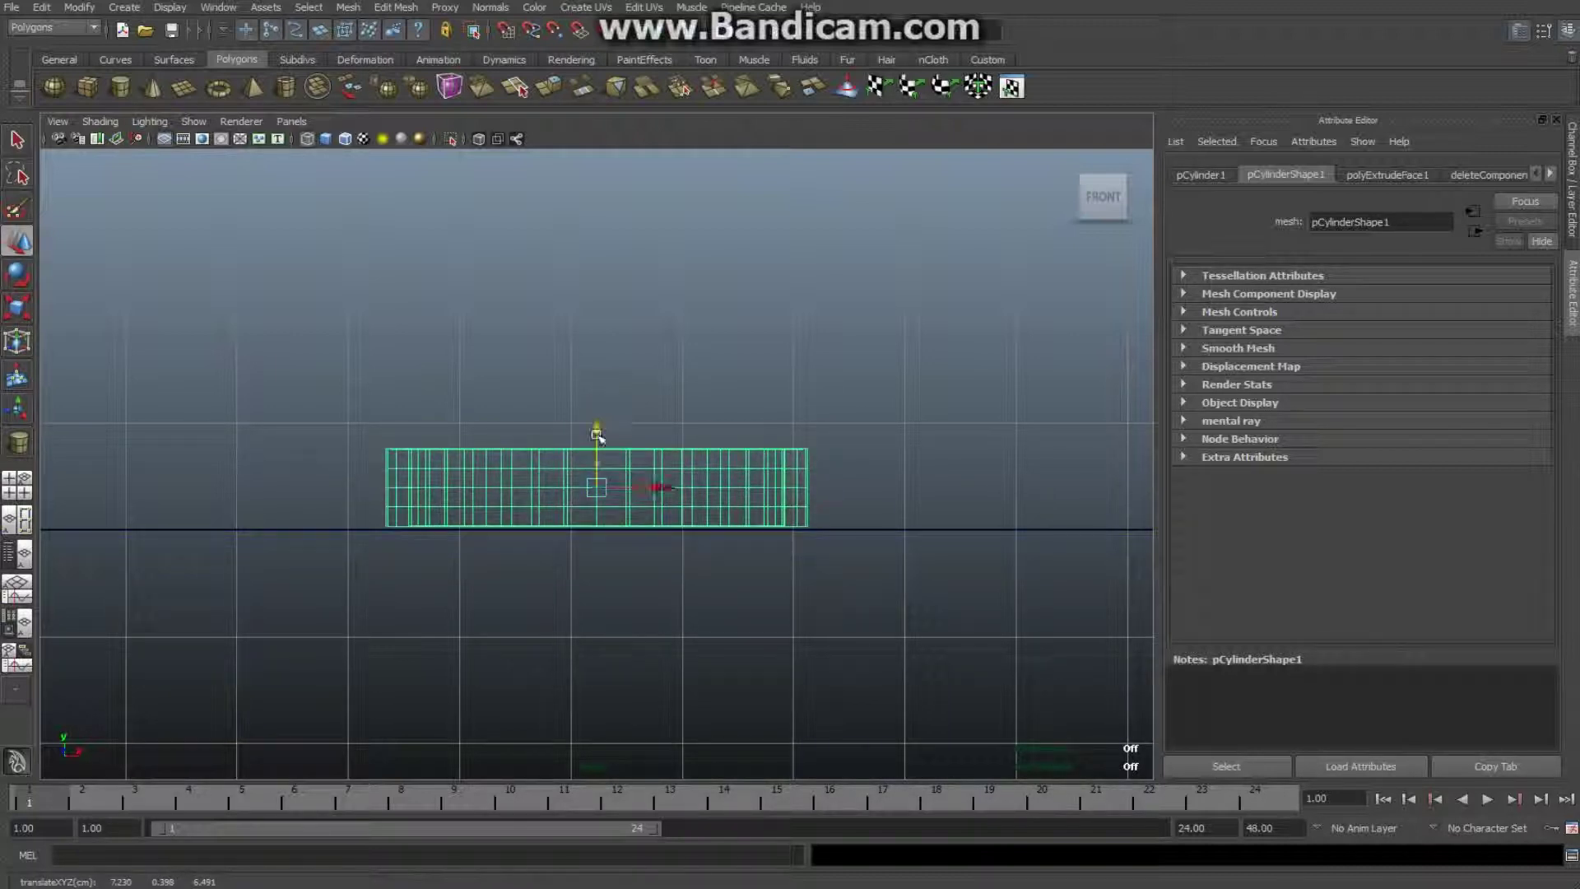
Step: Centre the flattened ring on the world origin along the X and Z axes
{"action": "scroll", "coordinate": [238, 571], "scroll_direction": "down", "scroll_amount": 5}
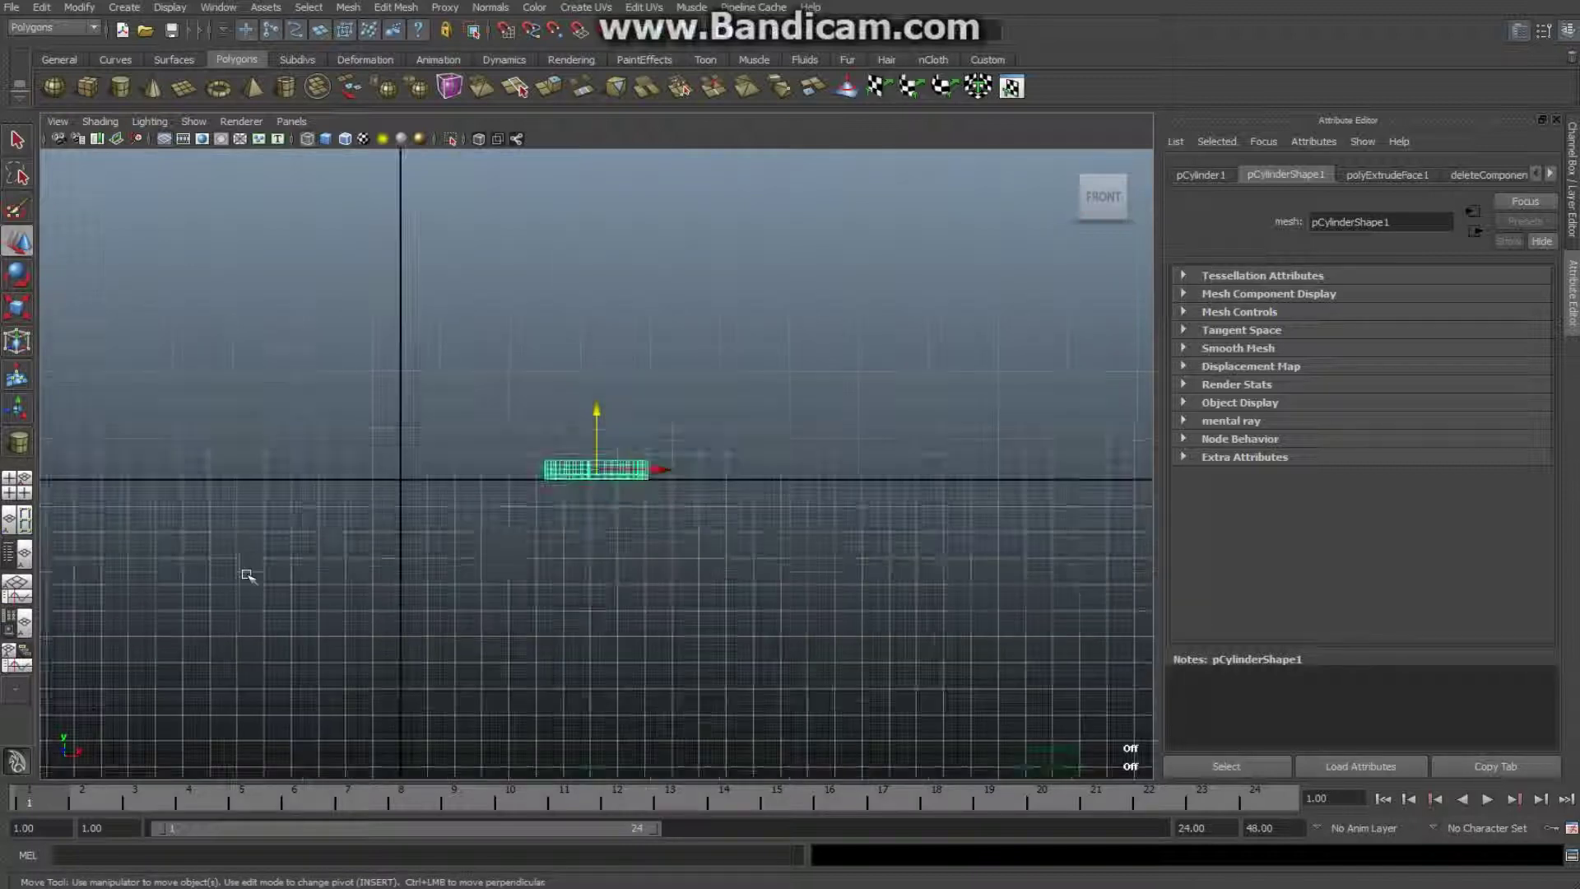
{"action": "left_click_drag", "start_coordinate": [658, 470], "coordinate": [461, 476]}
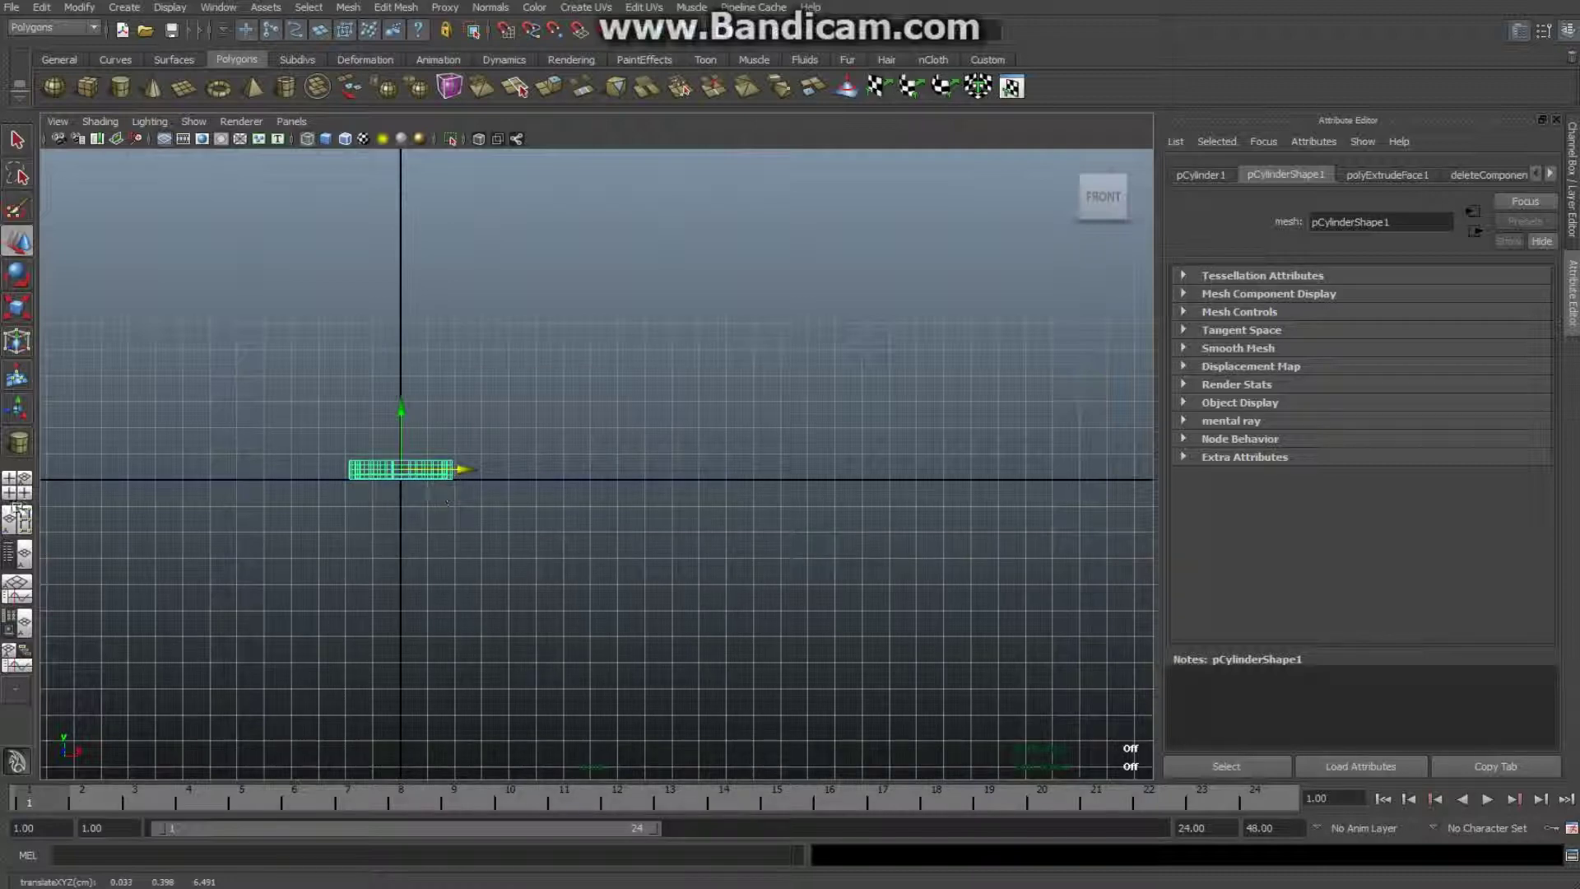
{"action": "left_click", "coordinate": [17, 491]}
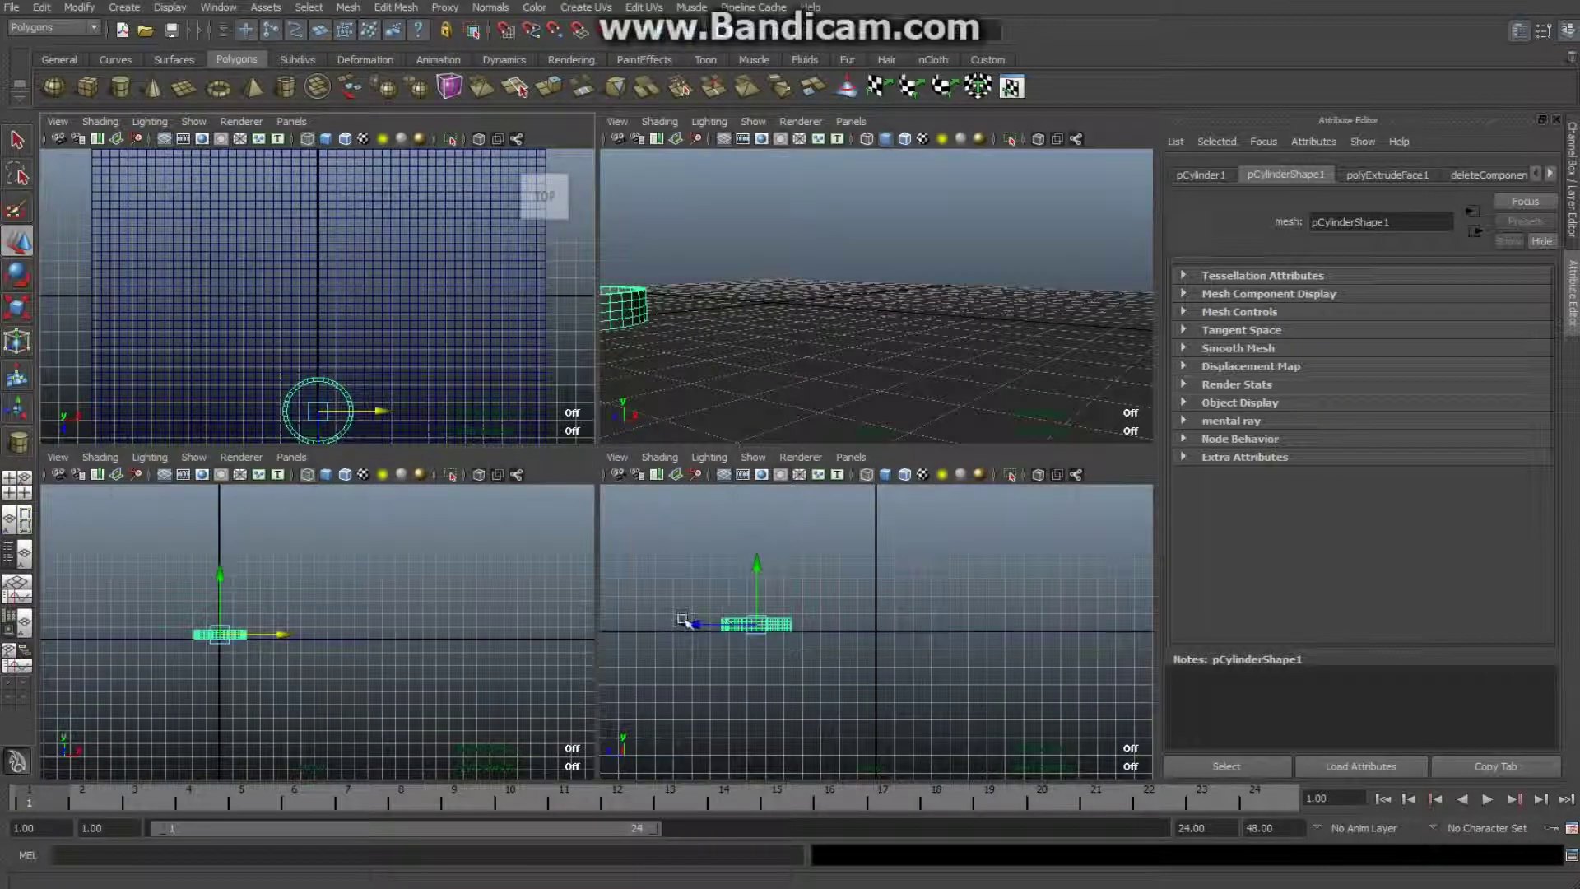
{"action": "left_click_drag", "start_coordinate": [692, 623], "coordinate": [813, 647]}
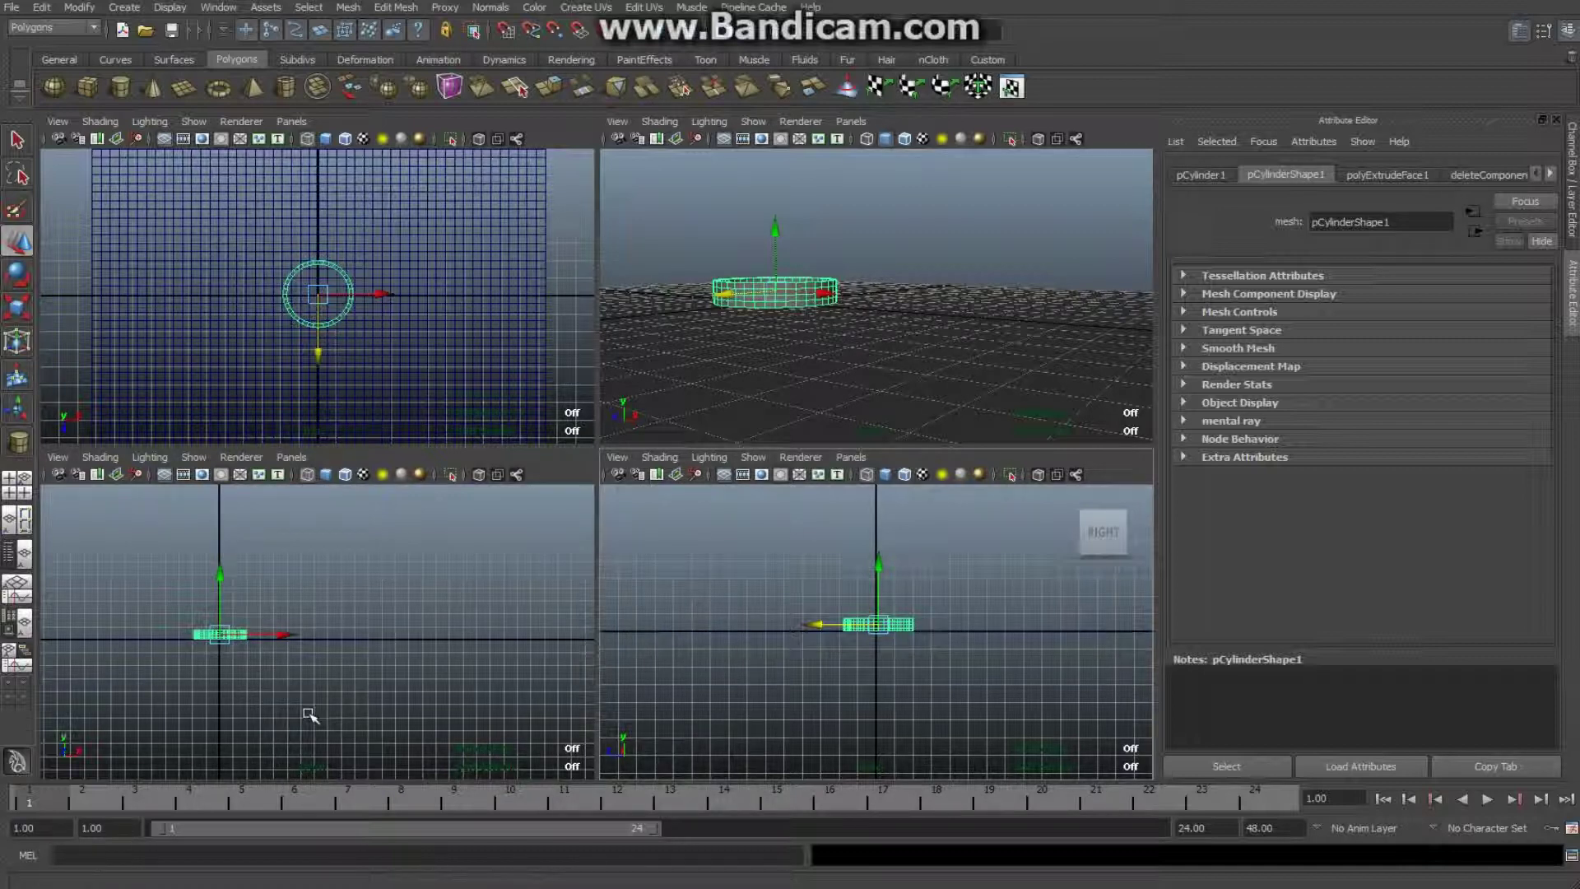
Step: Scale the ring's upper three vertex rows uniformly outward in the front view and lower them slightly to form a wider rim
{"action": "key", "text": "space"}
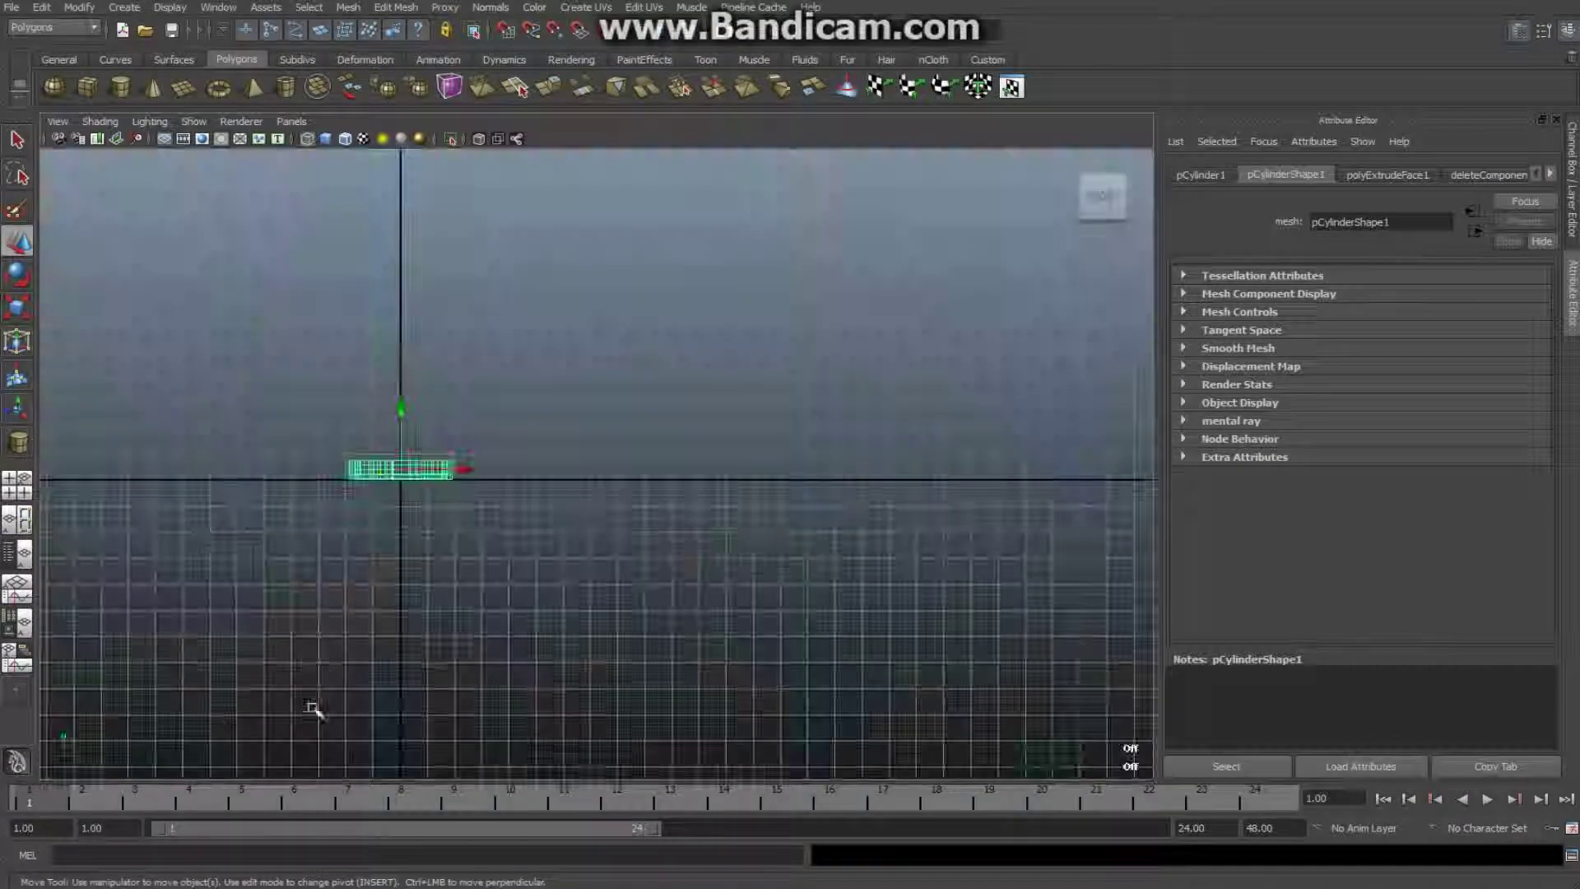
{"action": "key", "text": "f"}
{"action": "scroll", "coordinate": [579, 611], "scroll_direction": "down", "scroll_amount": 3}
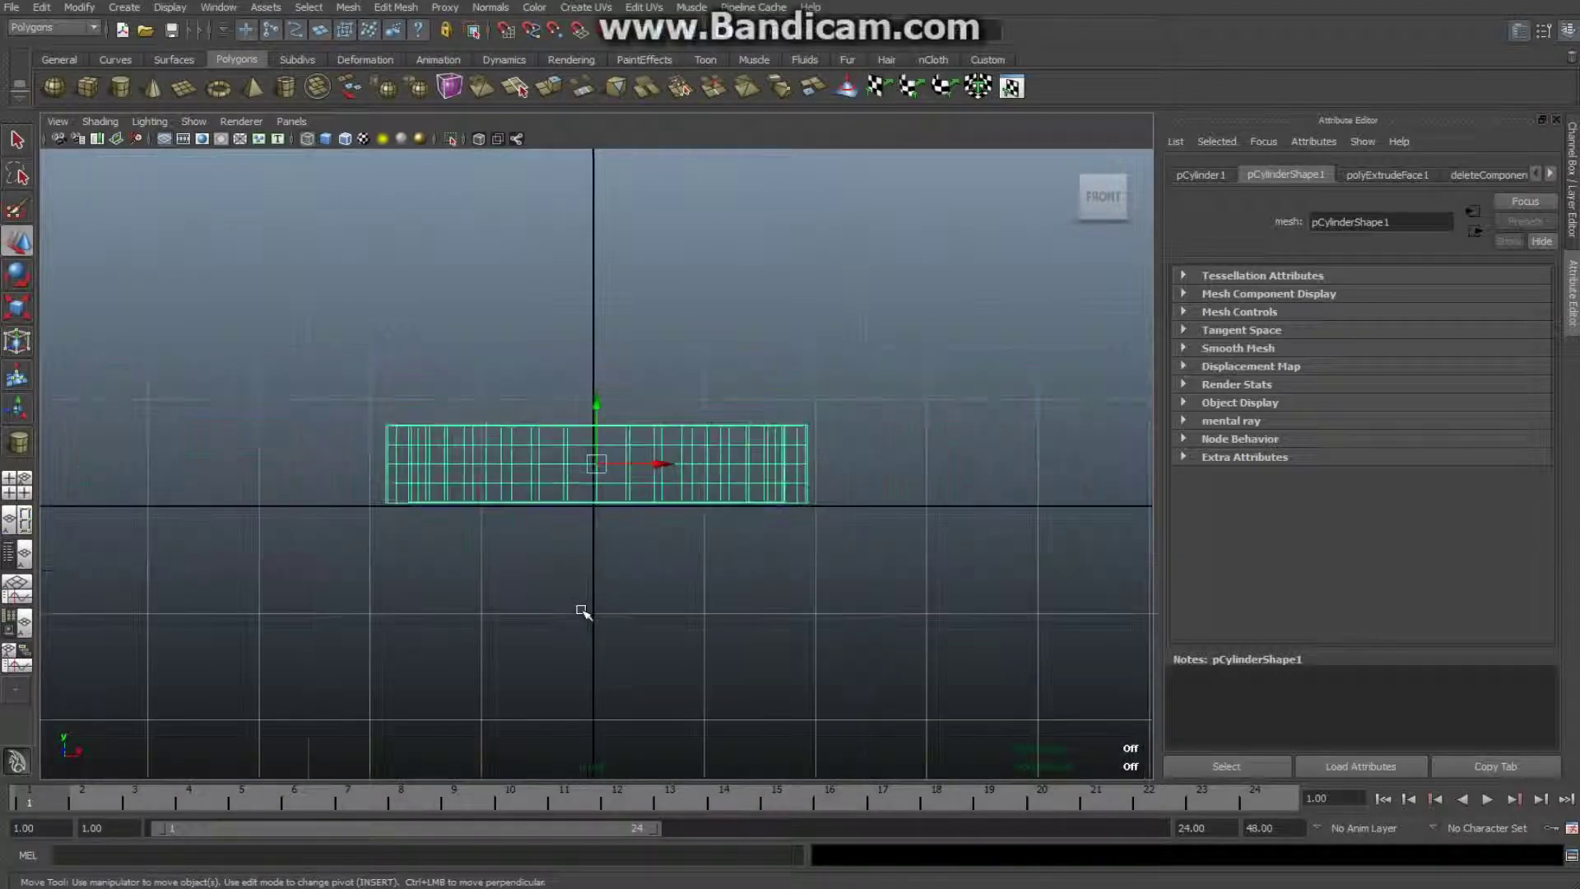
{"action": "right_click", "coordinate": [456, 474]}
{"action": "left_click", "coordinate": [378, 472]}
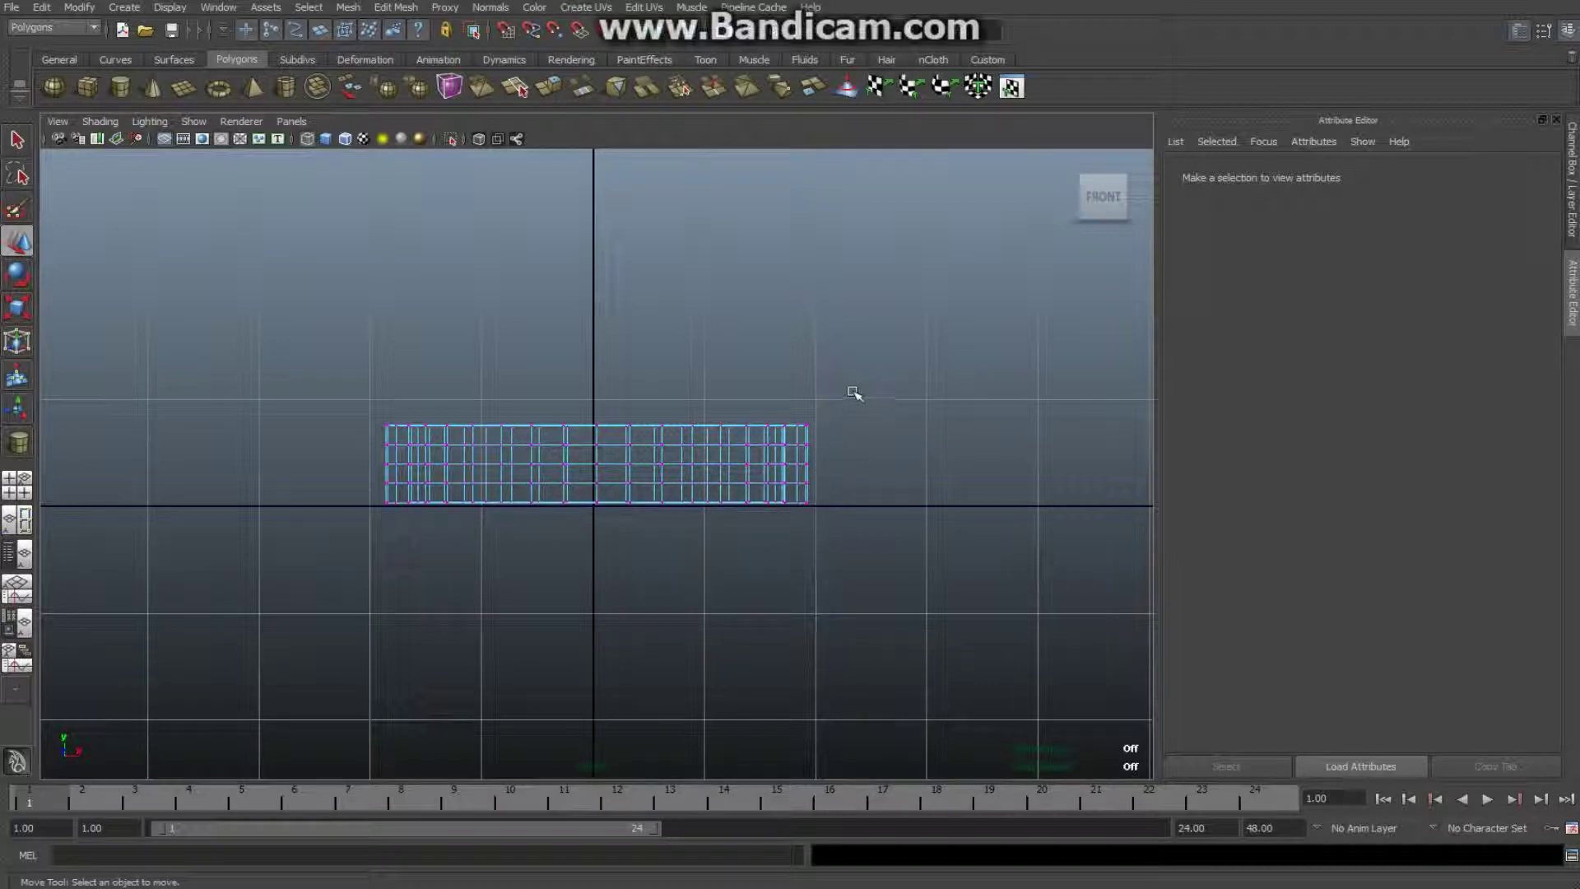
{"action": "left_click_drag", "start_coordinate": [854, 393], "coordinate": [855, 393]}
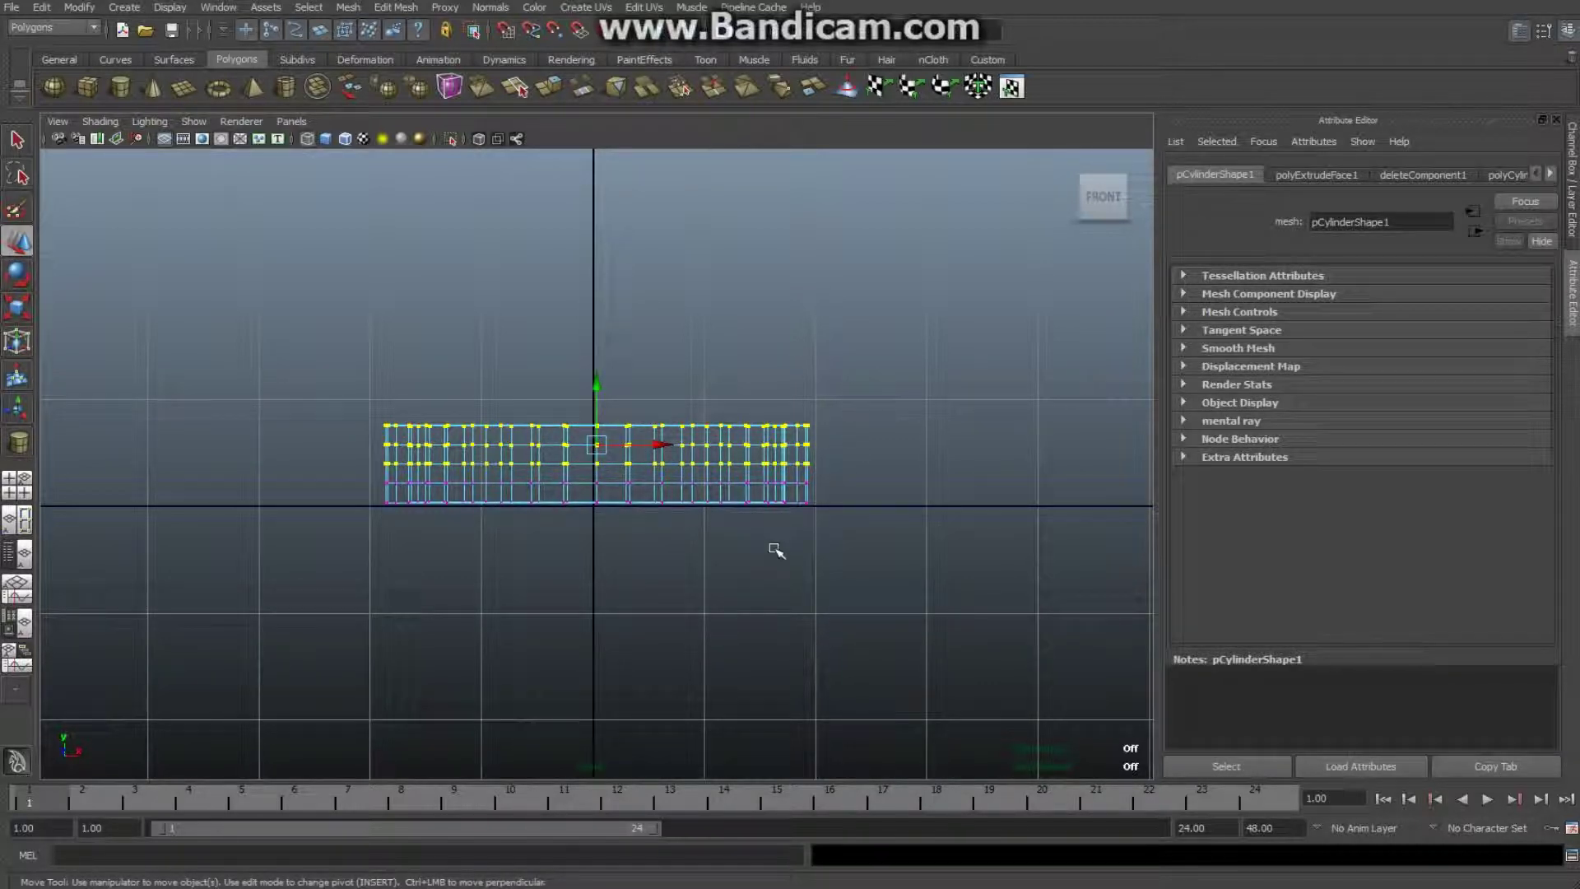
{"action": "key", "text": "r"}
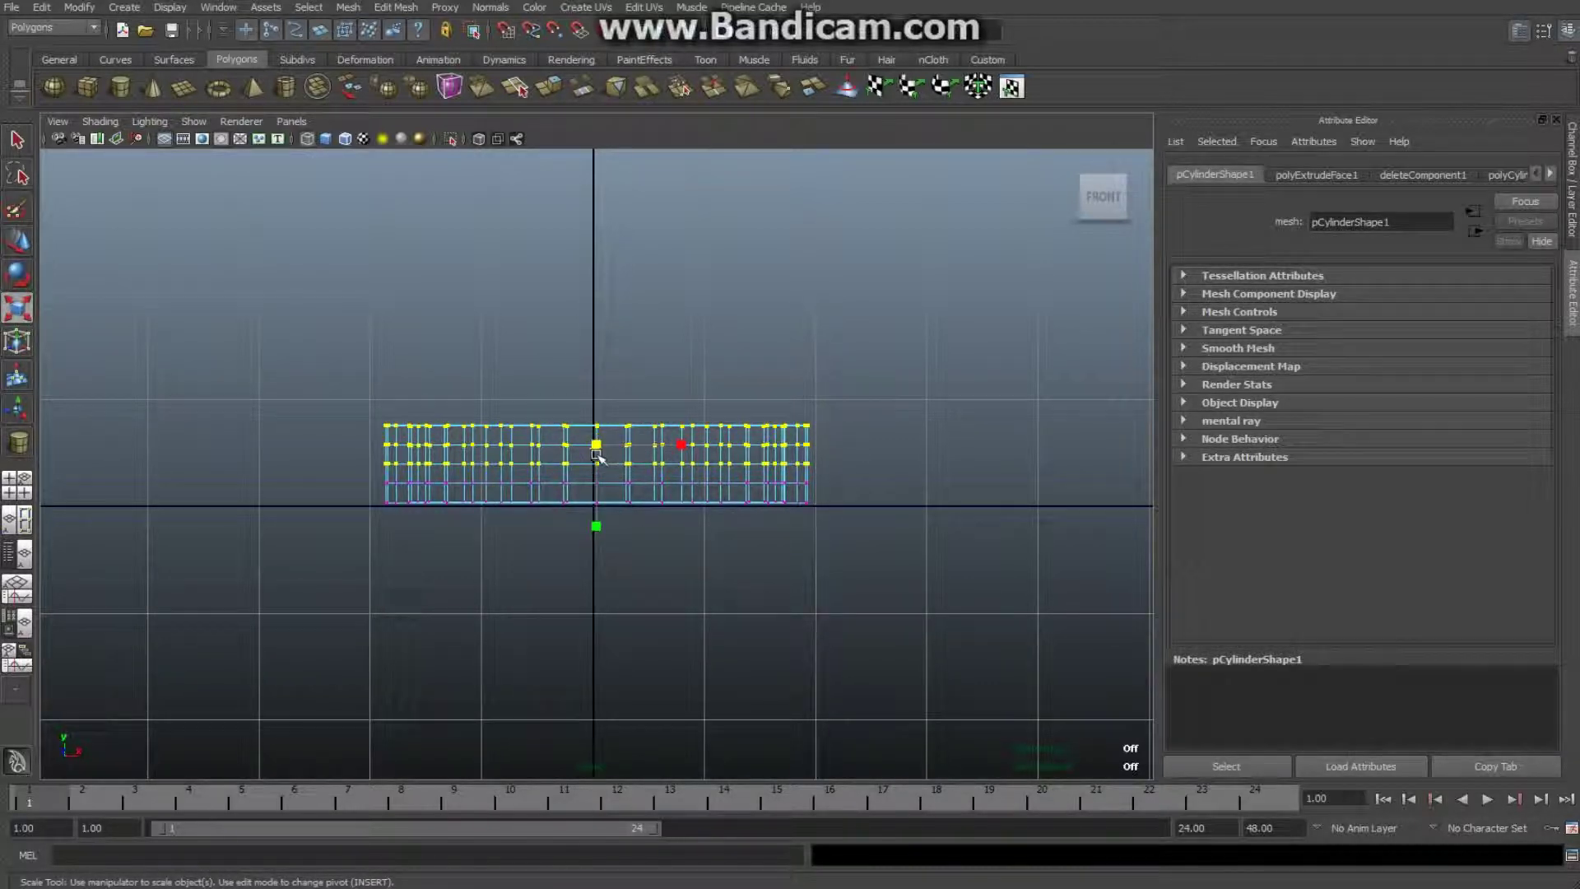
{"action": "left_click_drag", "start_coordinate": [594, 445], "coordinate": [633, 451]}
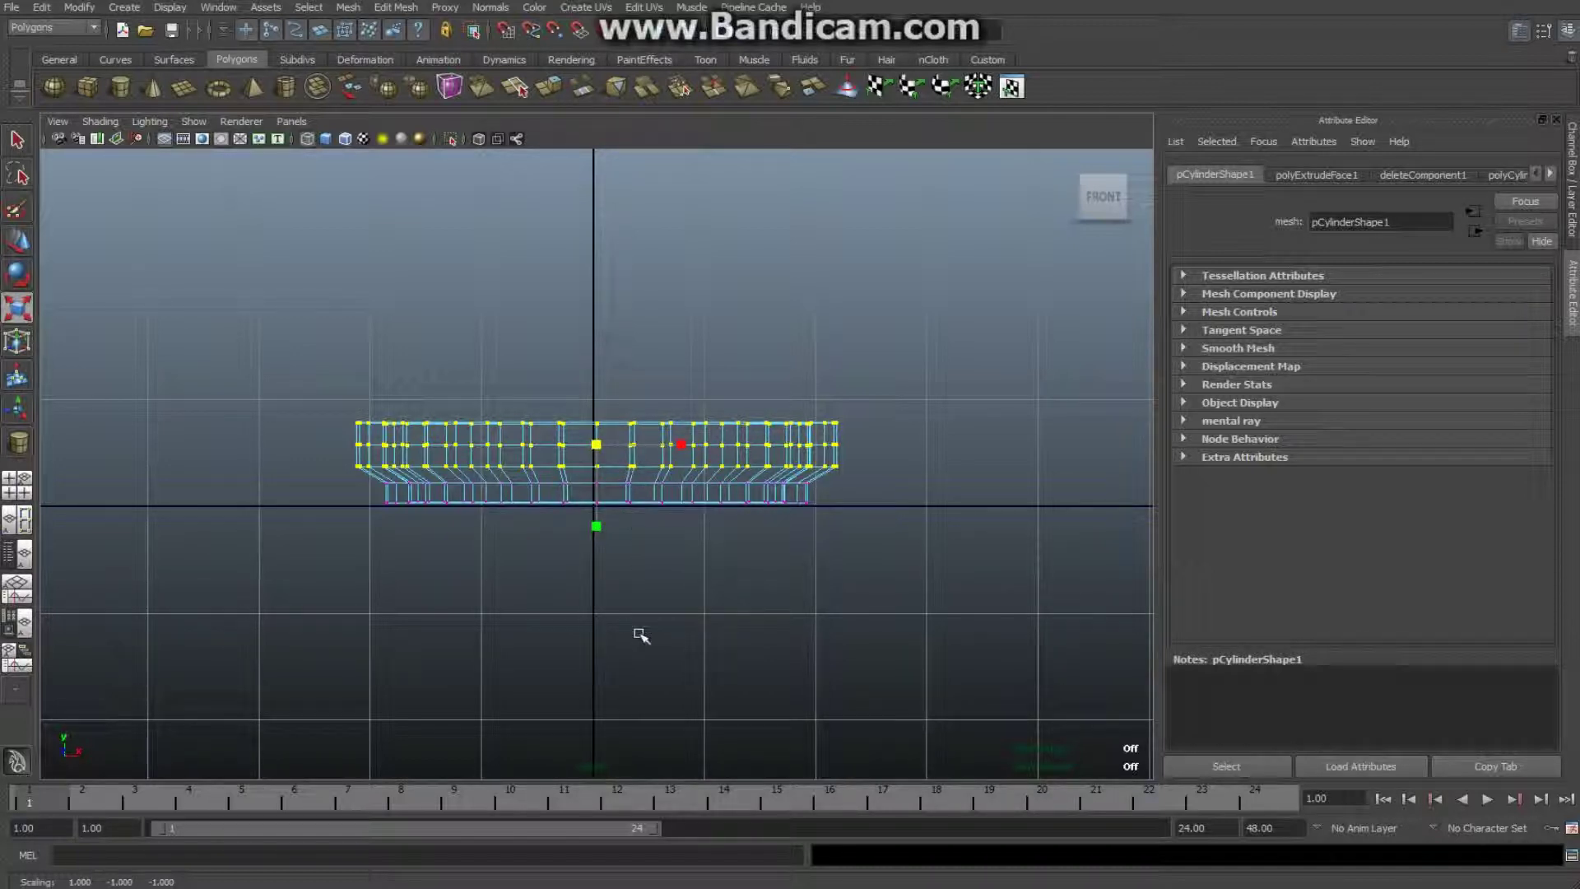
{"action": "key", "text": "w"}
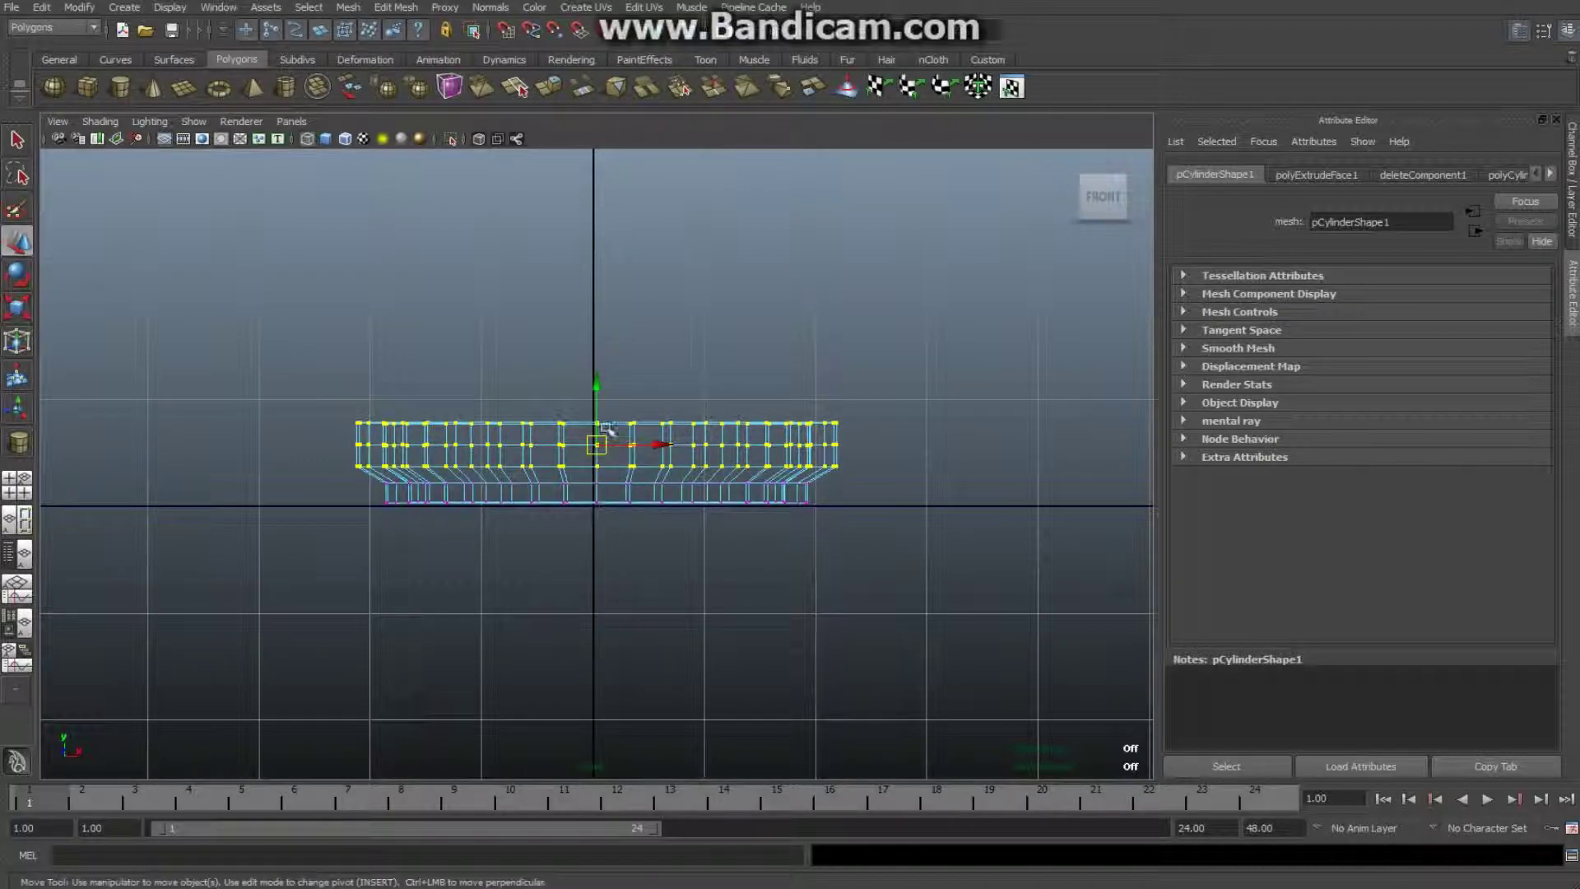
{"action": "left_click_drag", "start_coordinate": [598, 386], "coordinate": [602, 393]}
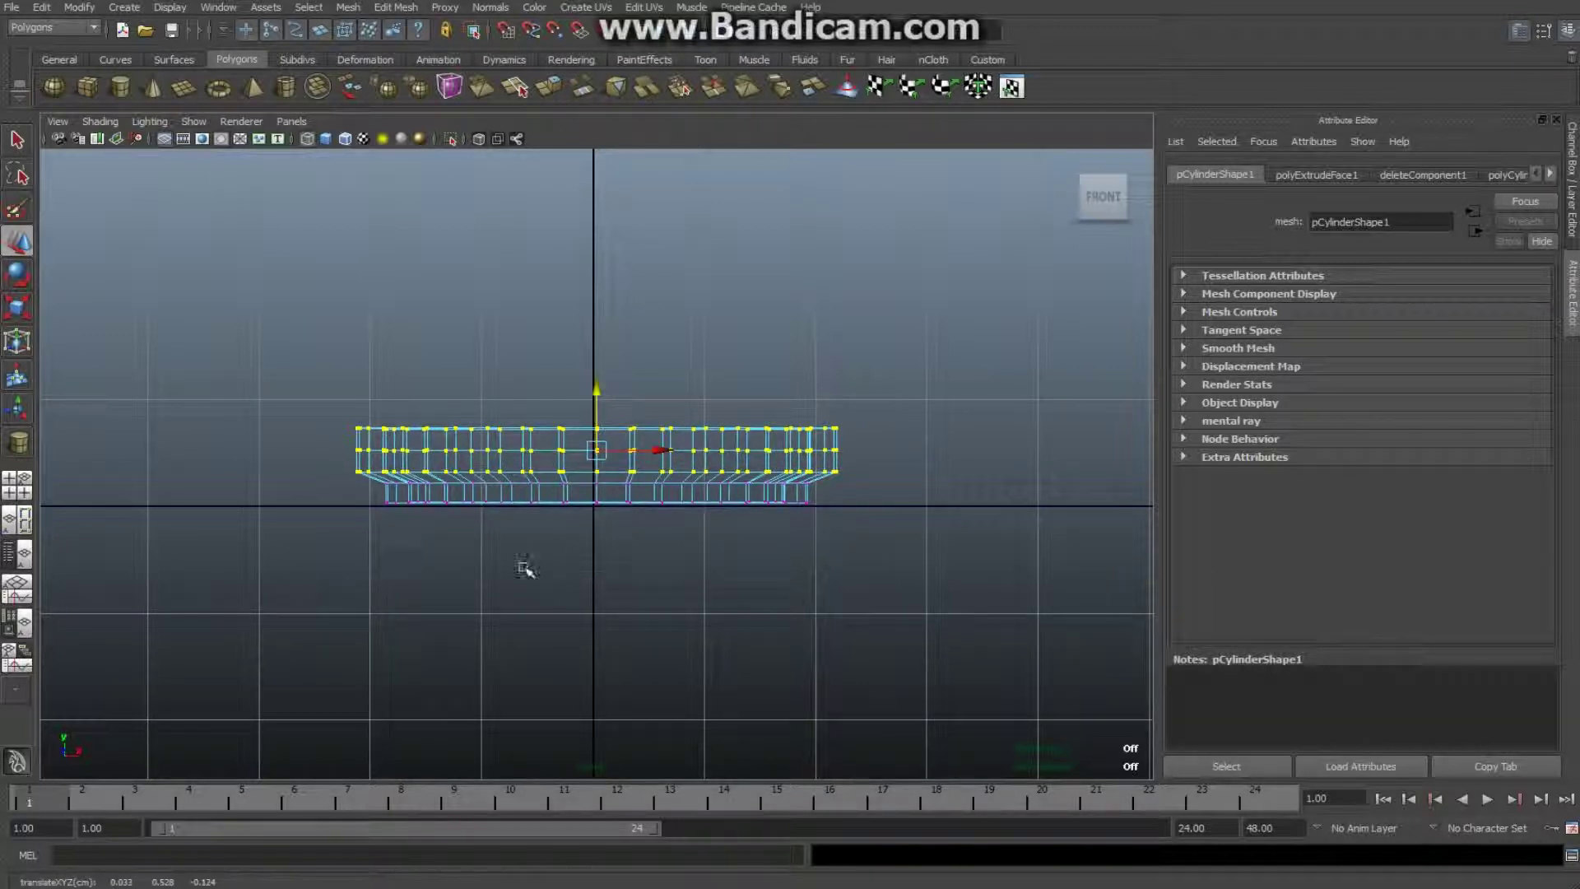
Step: Adjust the height of the selected rim vertices slightly in the full-size perspective view
{"action": "left_click", "coordinate": [17, 491]}
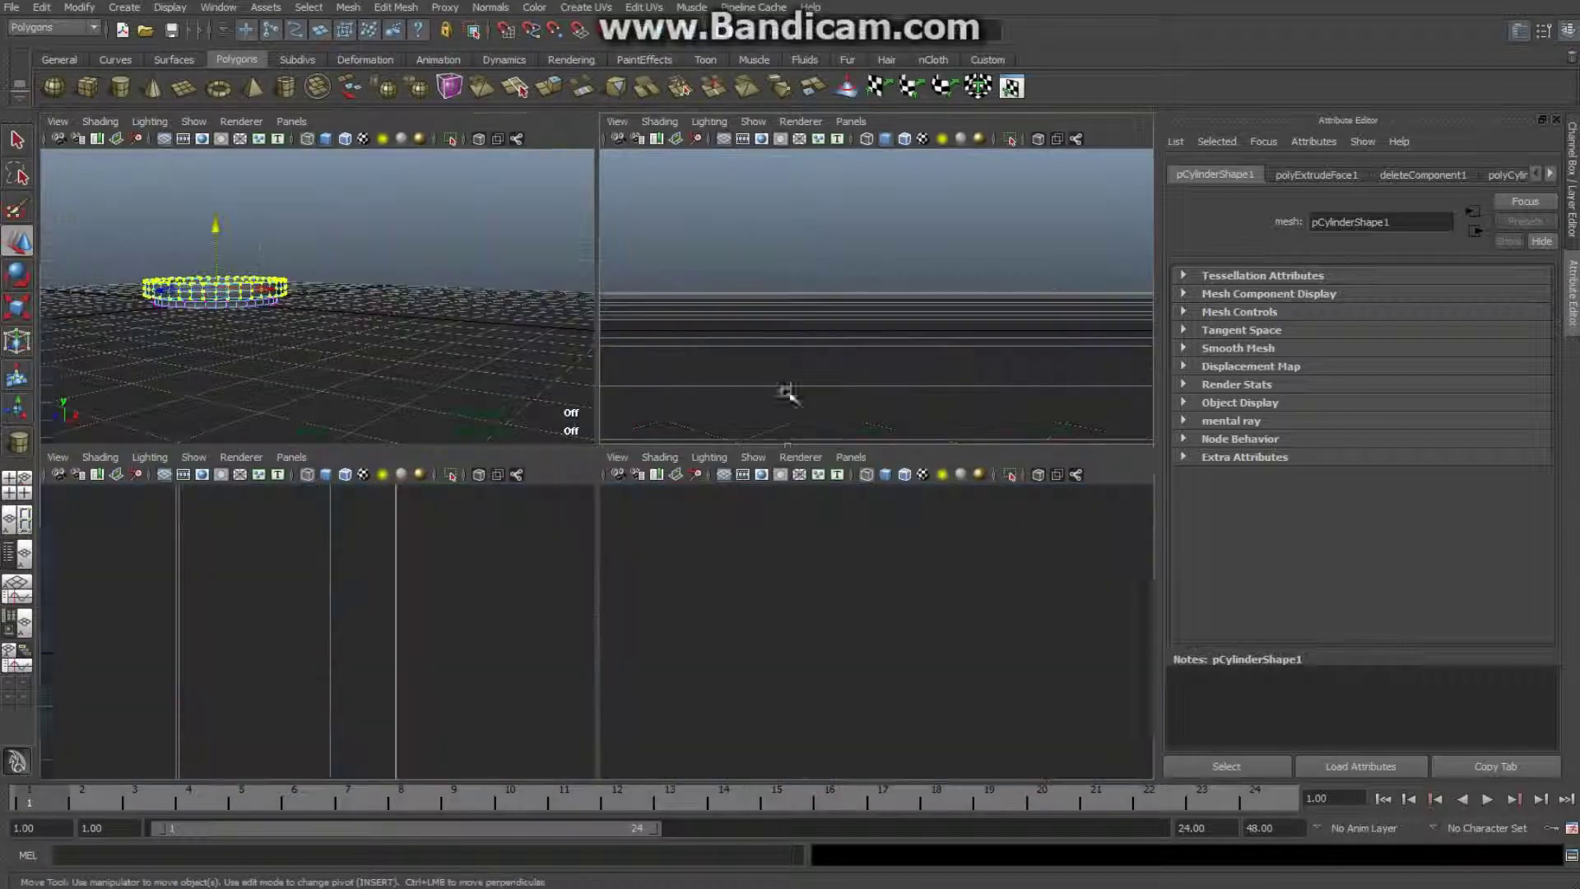
{"action": "key", "text": "space"}
{"action": "mouse_move", "coordinate": [575, 547]}
{"action": "left_mouse_down", "text": "alt"}
{"action": "mouse_move", "coordinate": [572, 592]}
{"action": "mouse_move", "coordinate": [572, 564]}
{"action": "left_mouse_up", "text": "alt"}
{"action": "right_click_drag", "start_coordinate": [571, 565], "coordinate": [684, 611], "text": "alt"}
{"action": "left_click_drag", "start_coordinate": [684, 612], "coordinate": [748, 652], "text": "alt"}
{"action": "key", "text": "w"}
{"action": "left_click_drag", "start_coordinate": [797, 353], "coordinate": [803, 431], "text": "alt"}
{"action": "right_click_drag", "start_coordinate": [802, 431], "coordinate": [759, 577], "text": "alt"}
{"action": "scroll", "coordinate": [759, 578], "scroll_direction": "up", "scroll_amount": 3}
{"action": "left_click_drag", "start_coordinate": [767, 579], "coordinate": [726, 580], "text": "alt"}
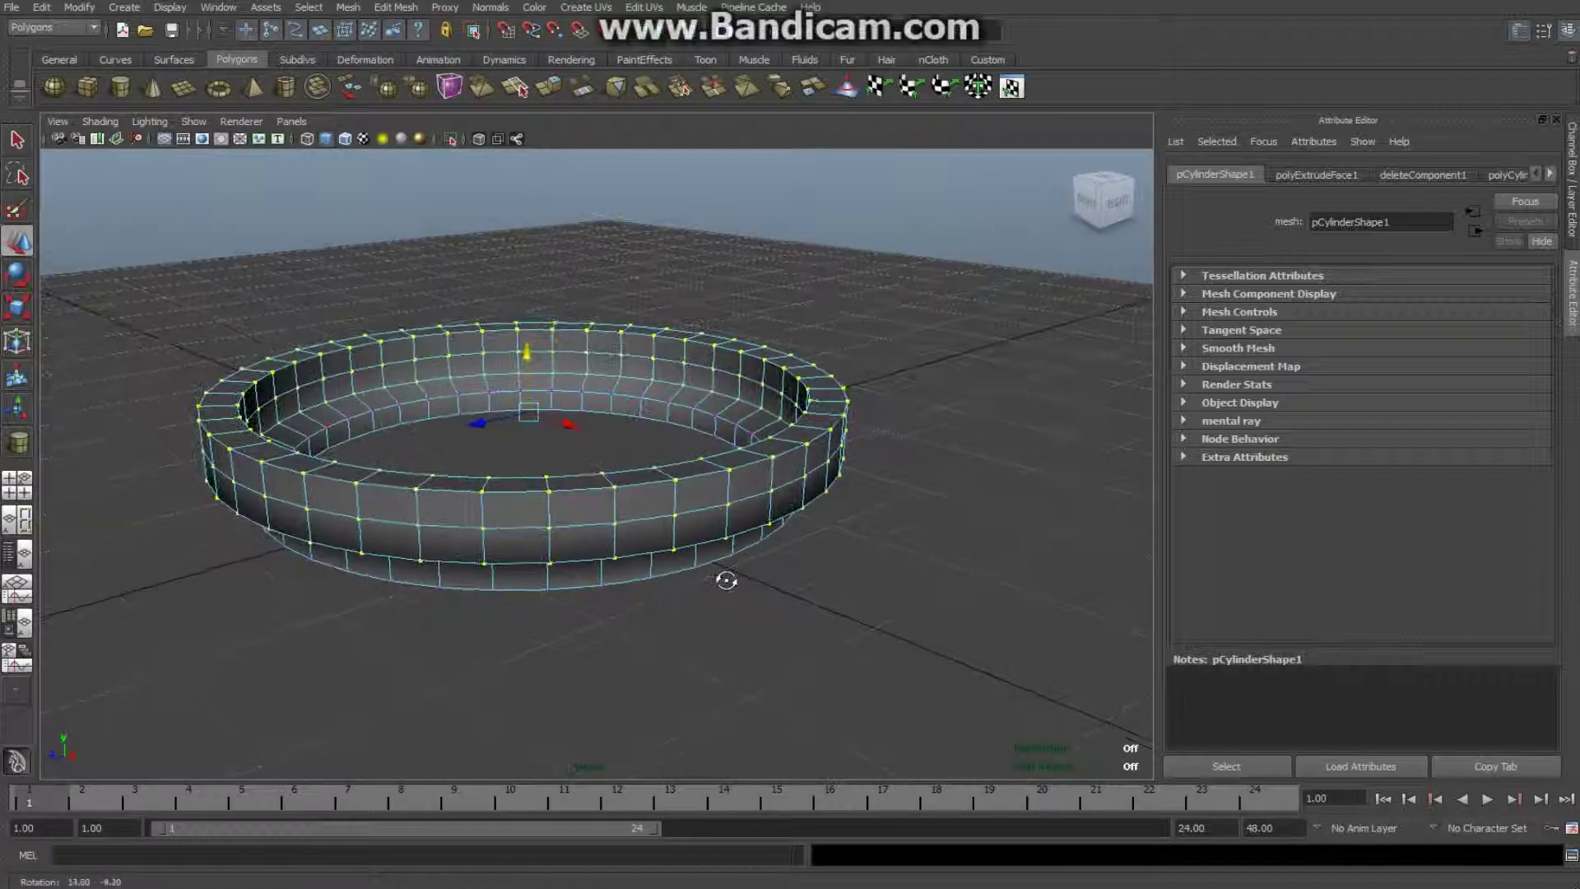
{"action": "left_click_drag", "start_coordinate": [521, 353], "coordinate": [530, 352]}
{"action": "mouse_move", "coordinate": [702, 600]}
{"action": "left_mouse_down", "text": "alt"}
{"action": "mouse_move", "coordinate": [727, 620]}
{"action": "mouse_move", "coordinate": [676, 608]}
{"action": "left_mouse_up", "text": "alt"}
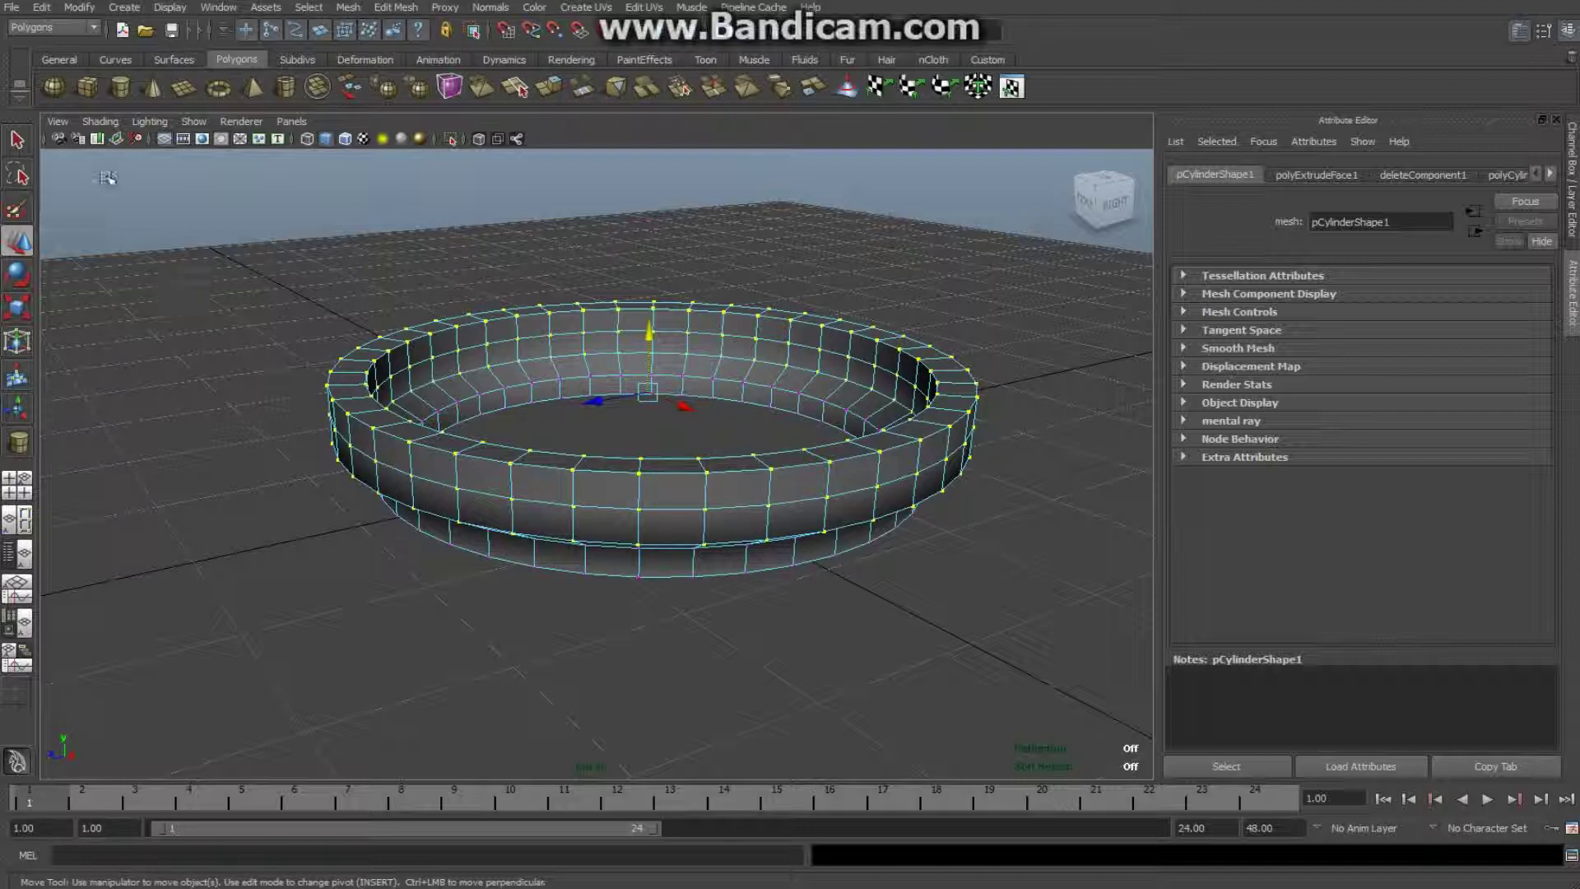
Step: Draw a thin polygon cylinder beside the ring, radius about 0.14 and height about 2.41, and scale it vertically to about 2.5
{"action": "left_click", "coordinate": [120, 99]}
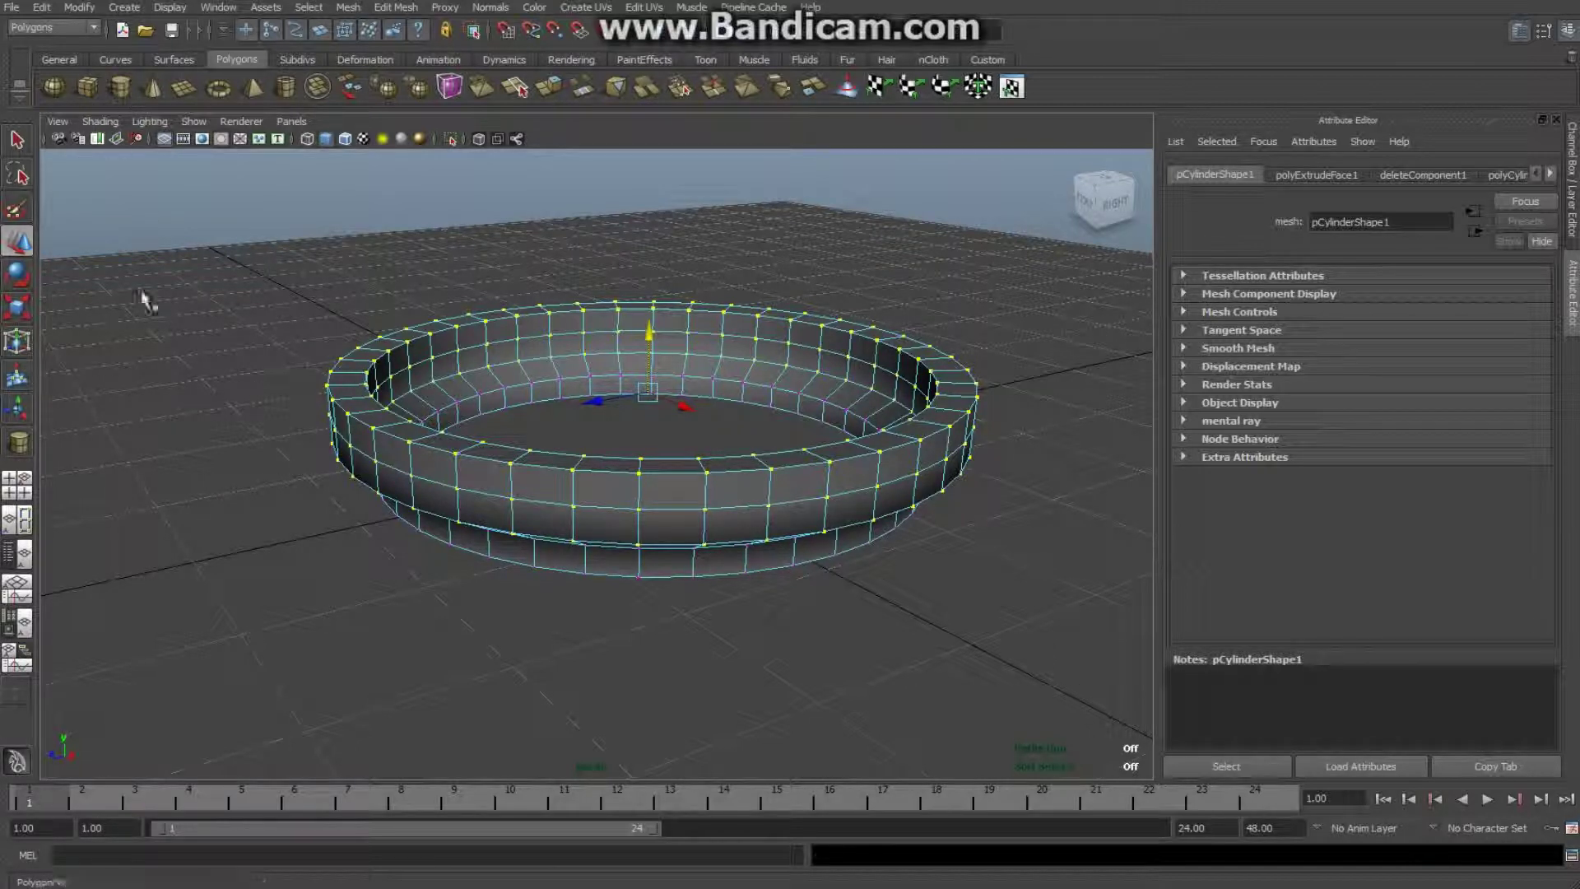
{"action": "left_click_drag", "start_coordinate": [243, 706], "coordinate": [202, 161]}
{"action": "scroll", "coordinate": [279, 353], "scroll_direction": "down", "scroll_amount": 5}
{"action": "key", "text": "r"}
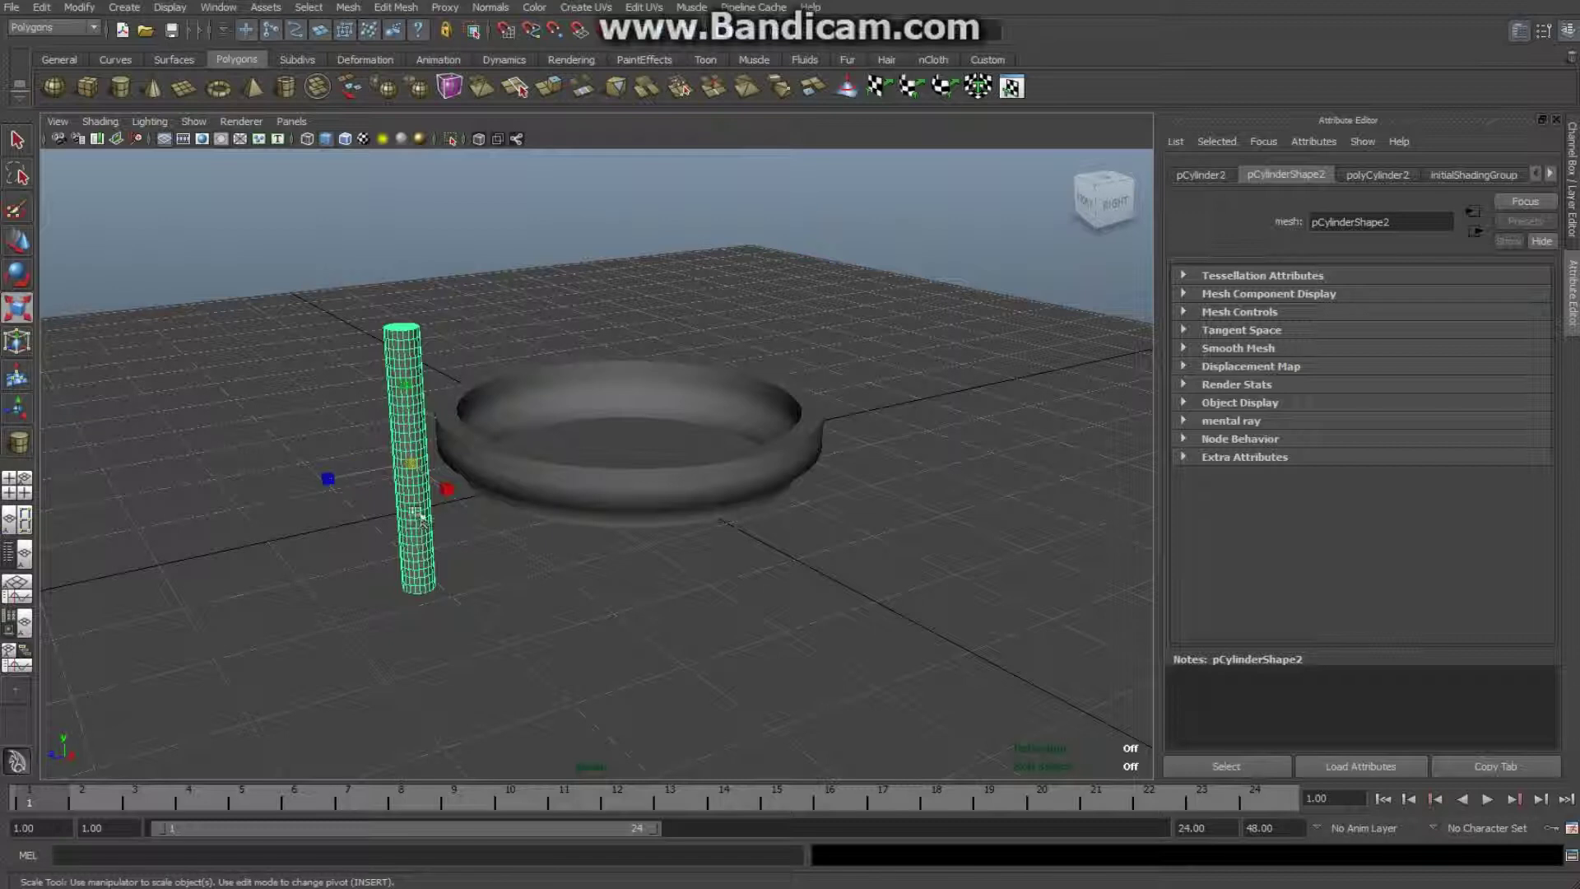
{"action": "left_click_drag", "start_coordinate": [409, 386], "coordinate": [397, 255]}
{"action": "scroll", "coordinate": [449, 407], "scroll_direction": "down", "scroll_amount": 3}
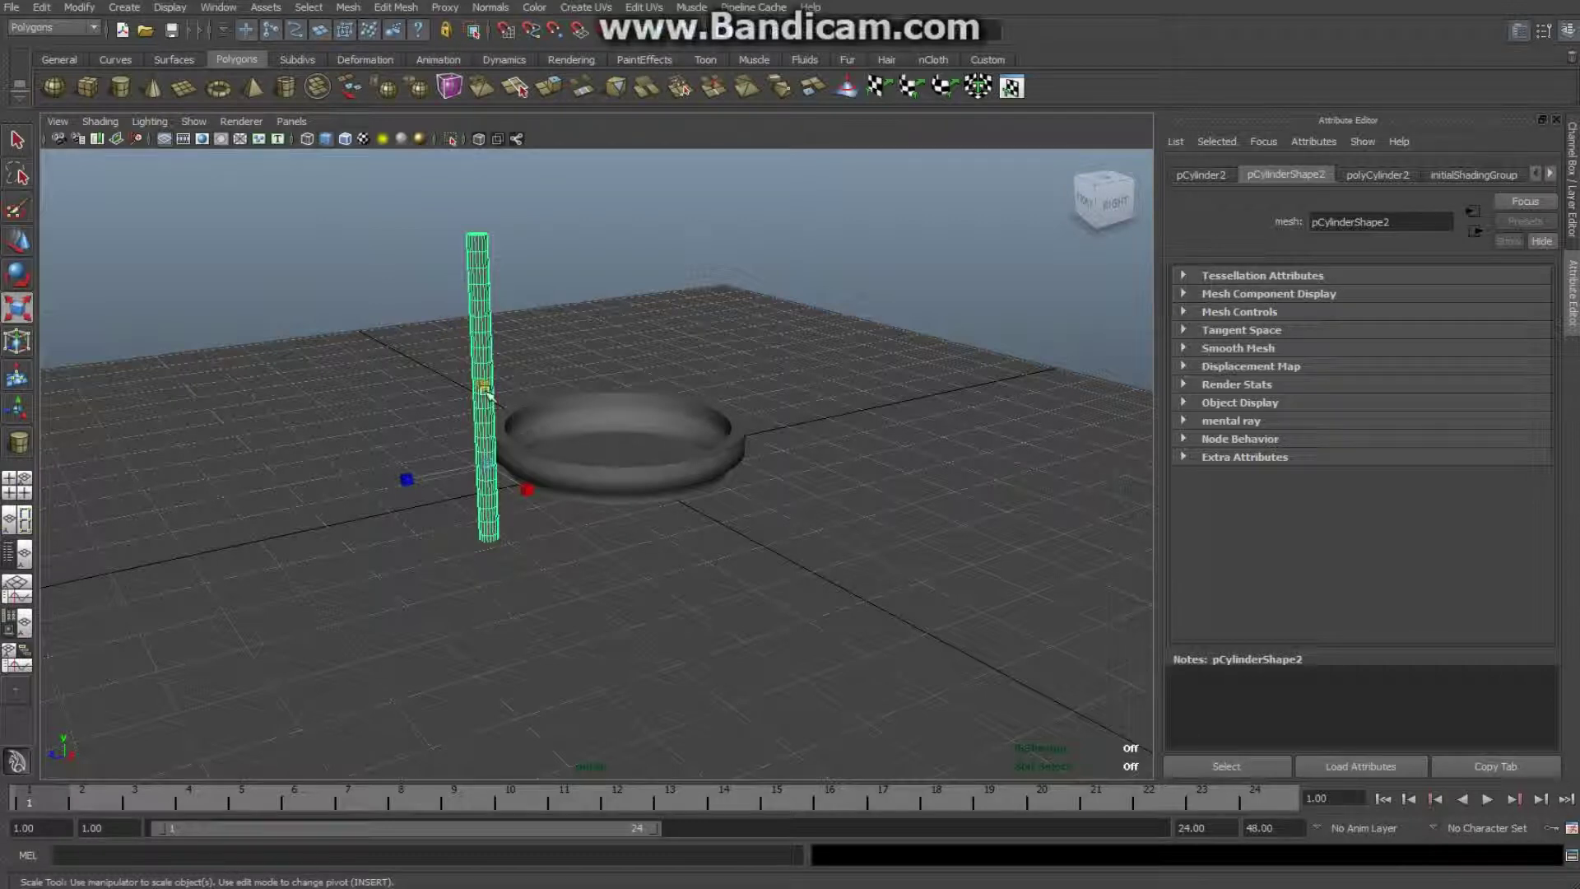
{"action": "left_click_drag", "start_coordinate": [486, 387], "coordinate": [370, 402]}
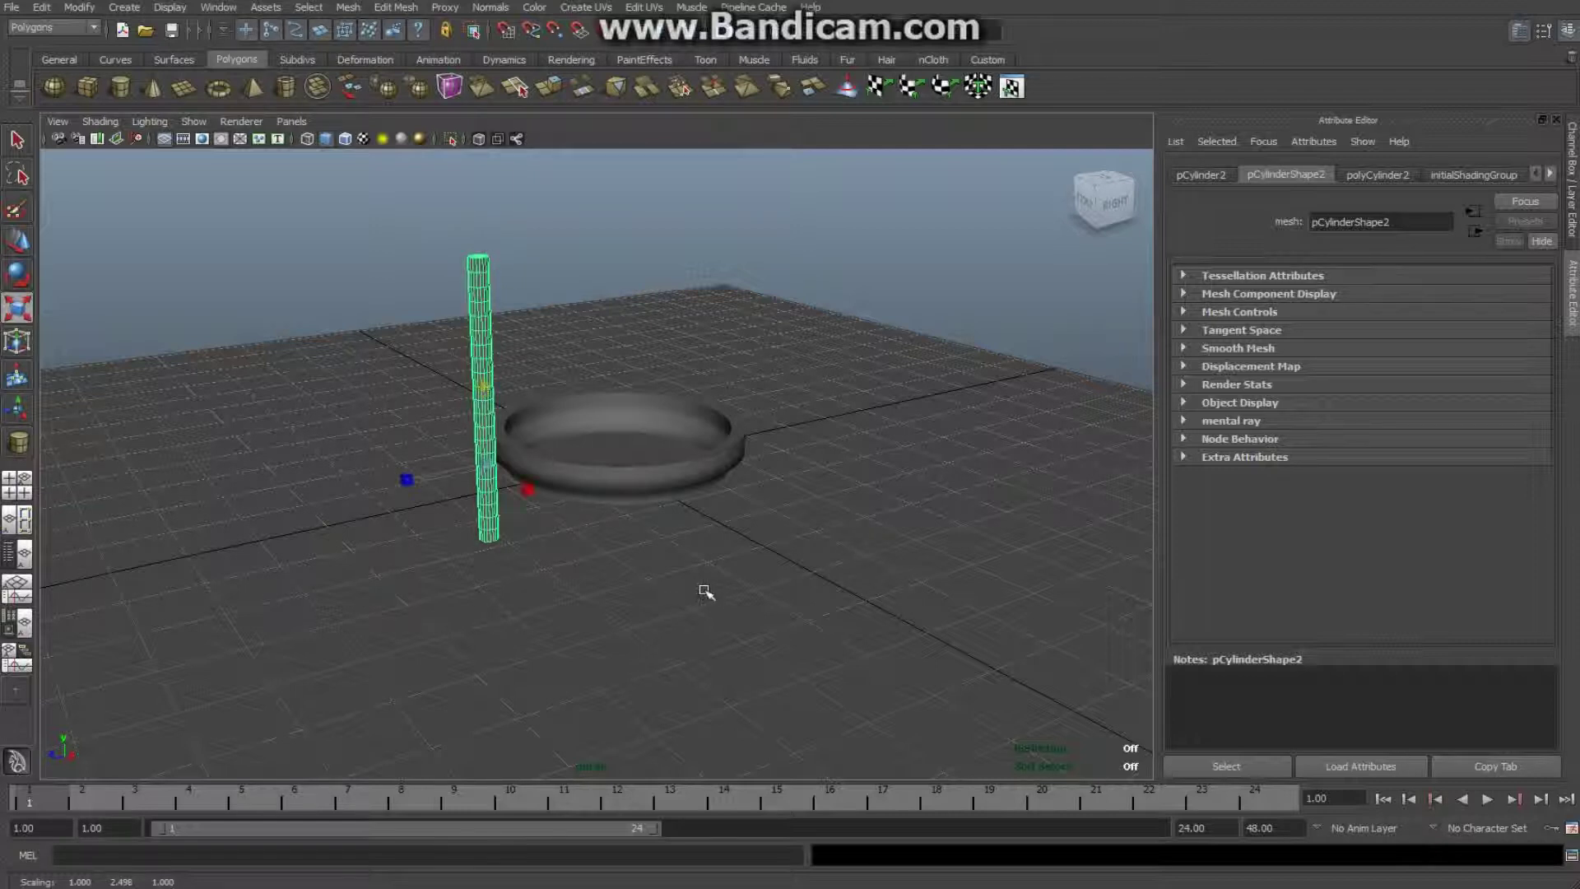
Step: Duplicate the tall thin cylinder and move the copy along the Z axis, away from the ring, to about Z 5.09
{"action": "key", "text": "ctrl+d"}
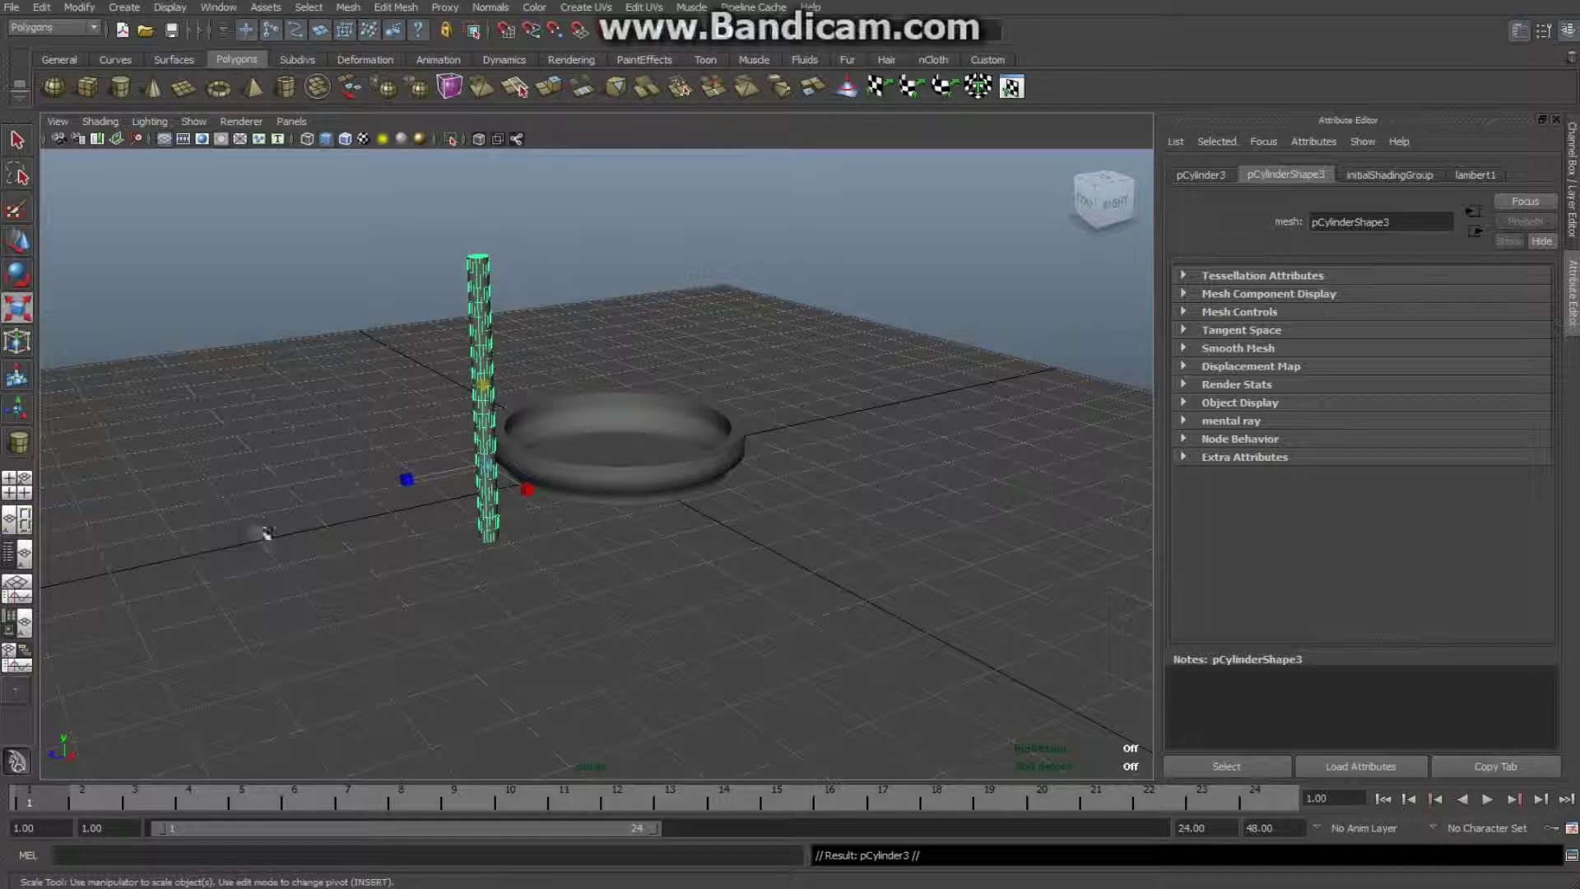
{"action": "key", "text": "w"}
{"action": "left_click_drag", "start_coordinate": [429, 480], "coordinate": [292, 516]}
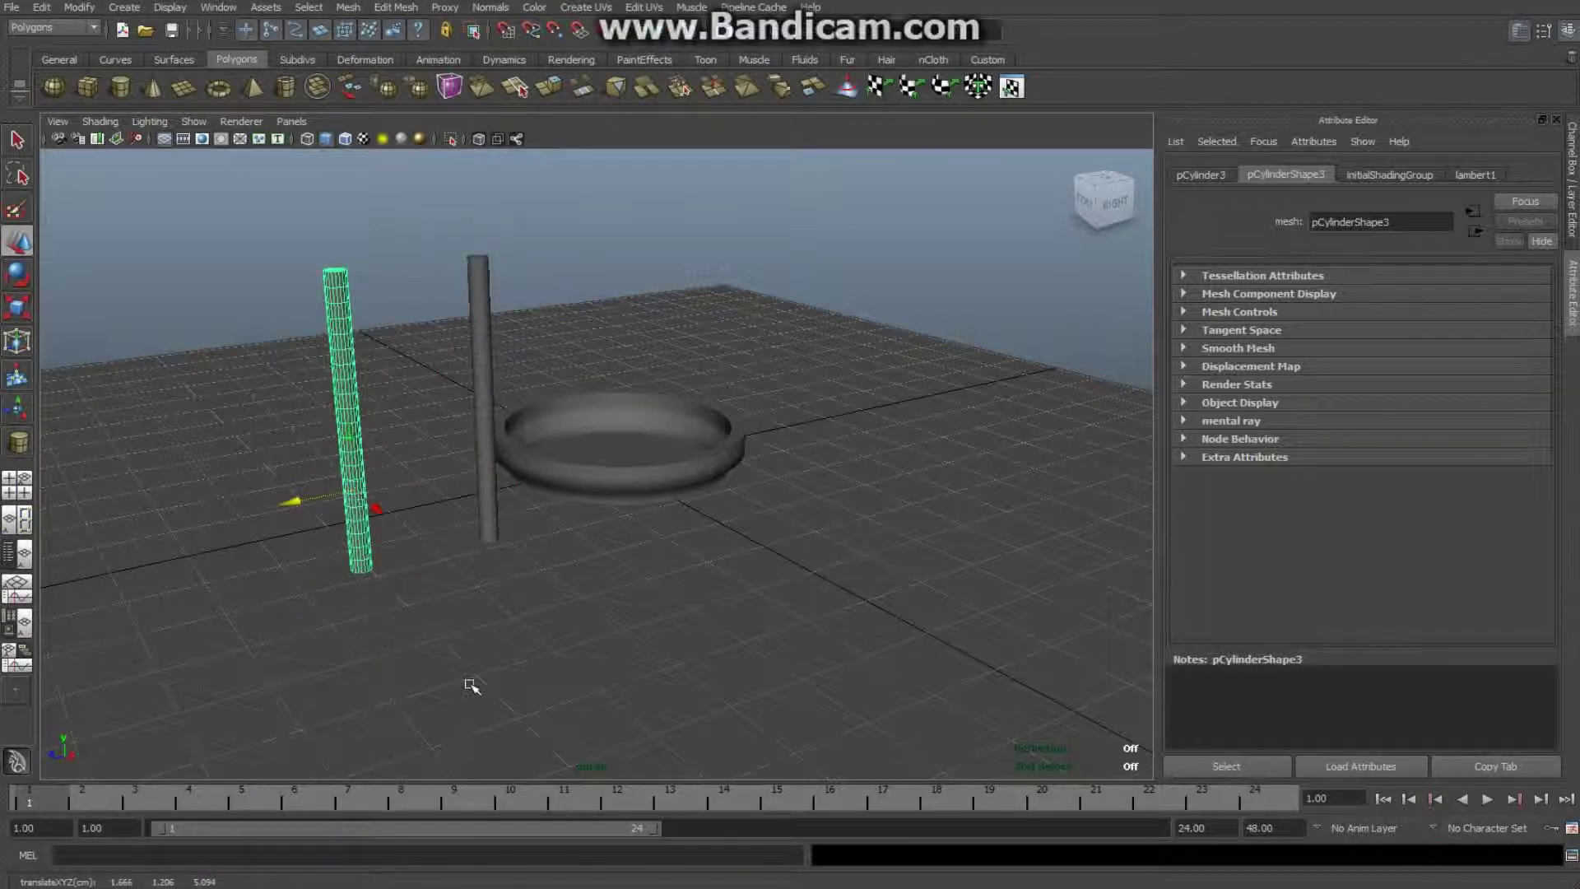
Step: Rotate both upright cylinders about the Z axis to lie flat, and set the Z rotation of the one nearer the ring to -90
{"action": "left_click_drag", "start_coordinate": [589, 684], "coordinate": [635, 698], "text": "alt"}
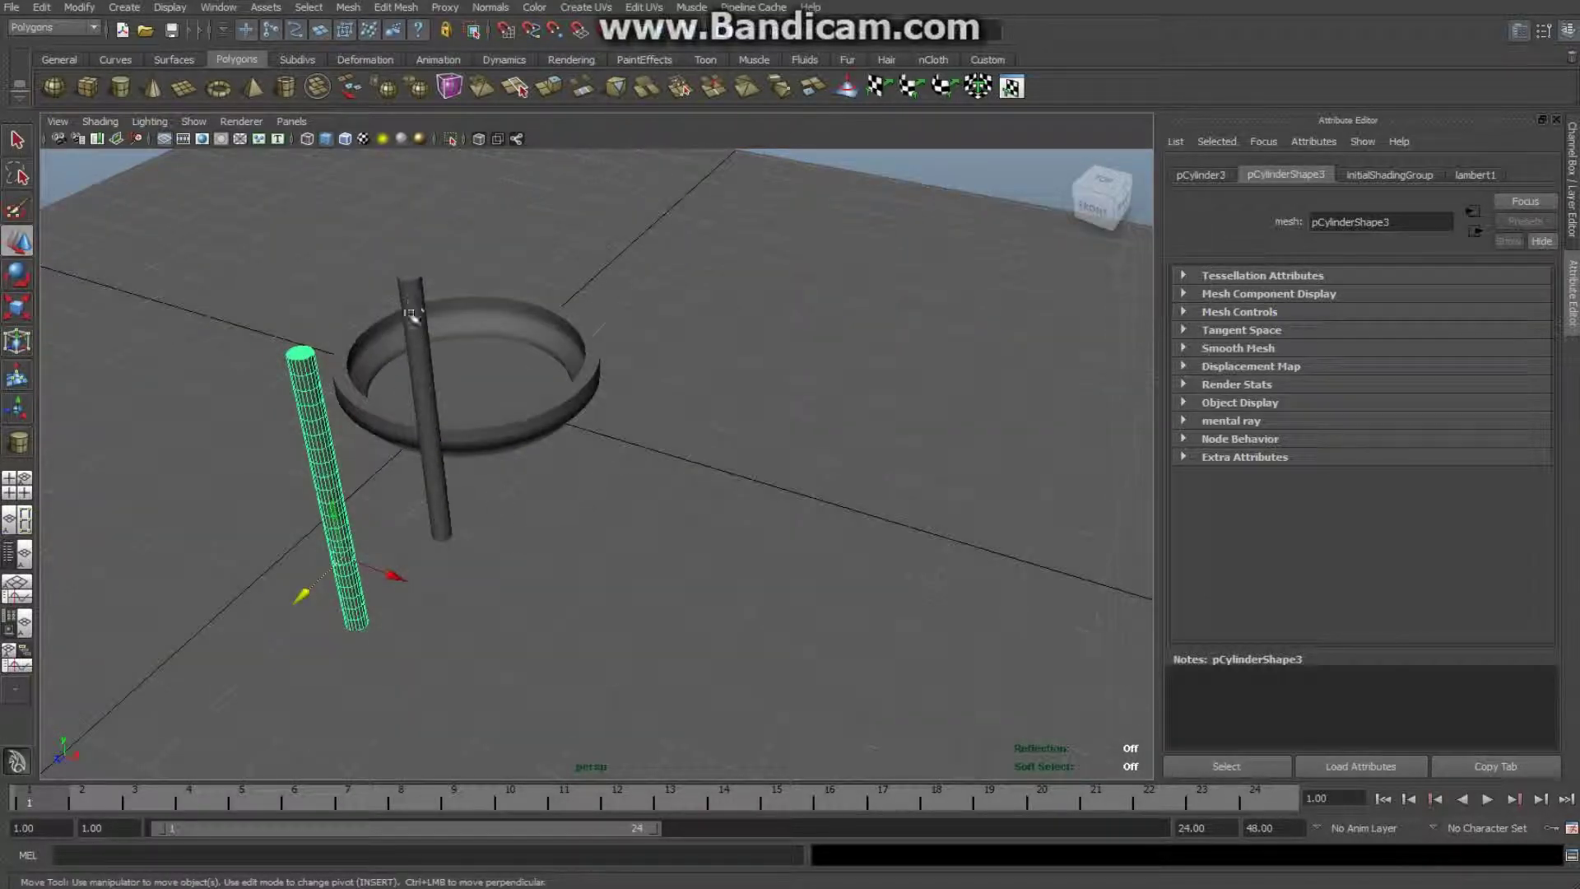
{"action": "left_click", "coordinate": [416, 325]}
{"action": "key", "text": "e"}
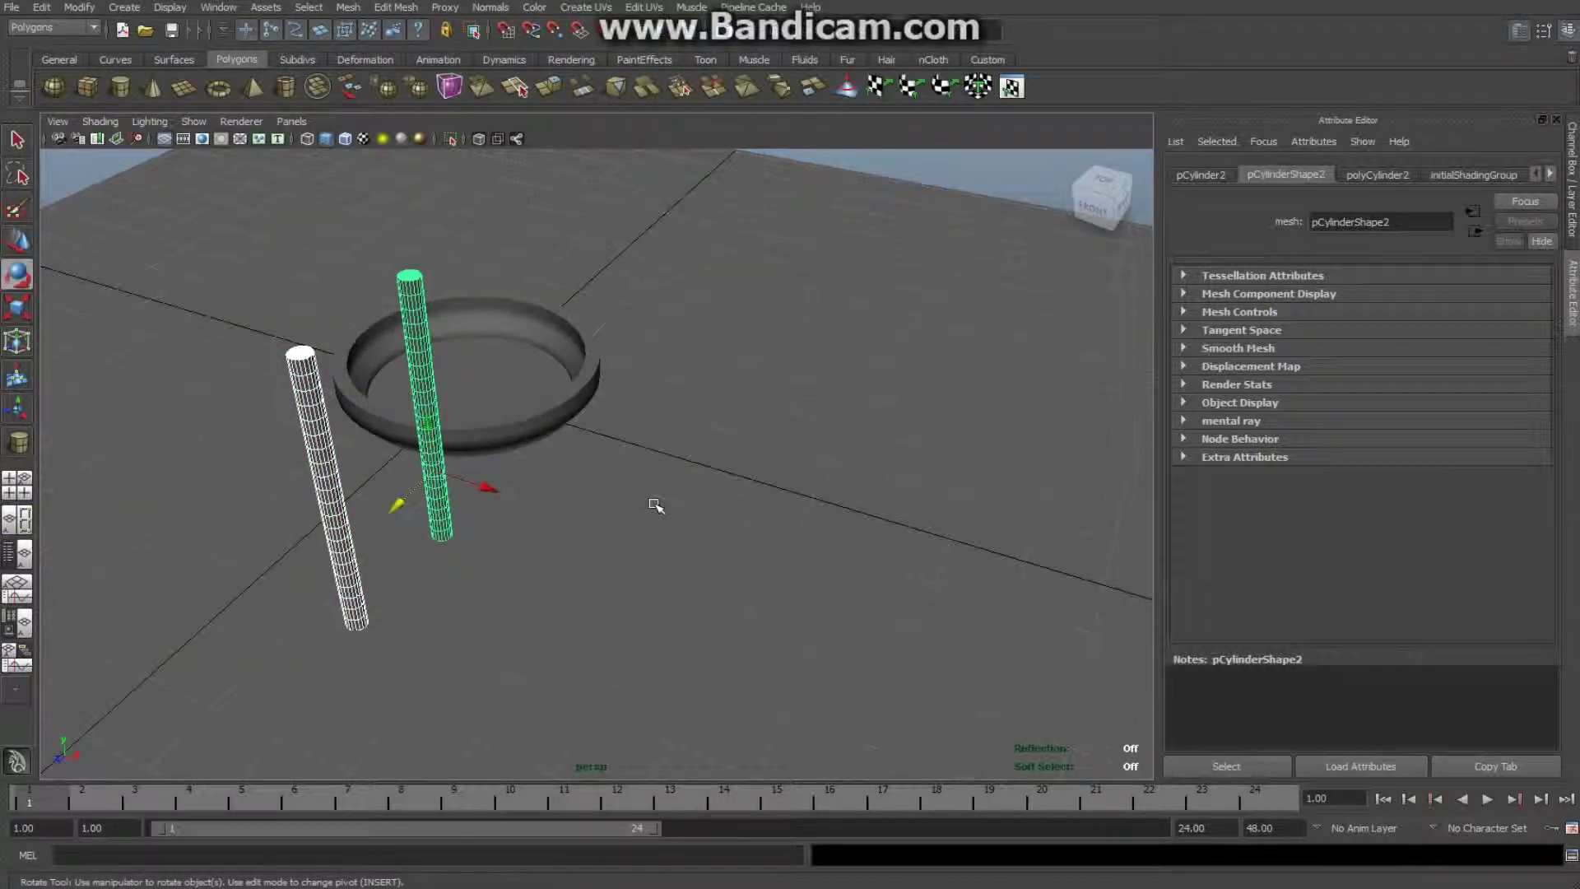
{"action": "left_click_drag", "start_coordinate": [468, 427], "coordinate": [547, 551]}
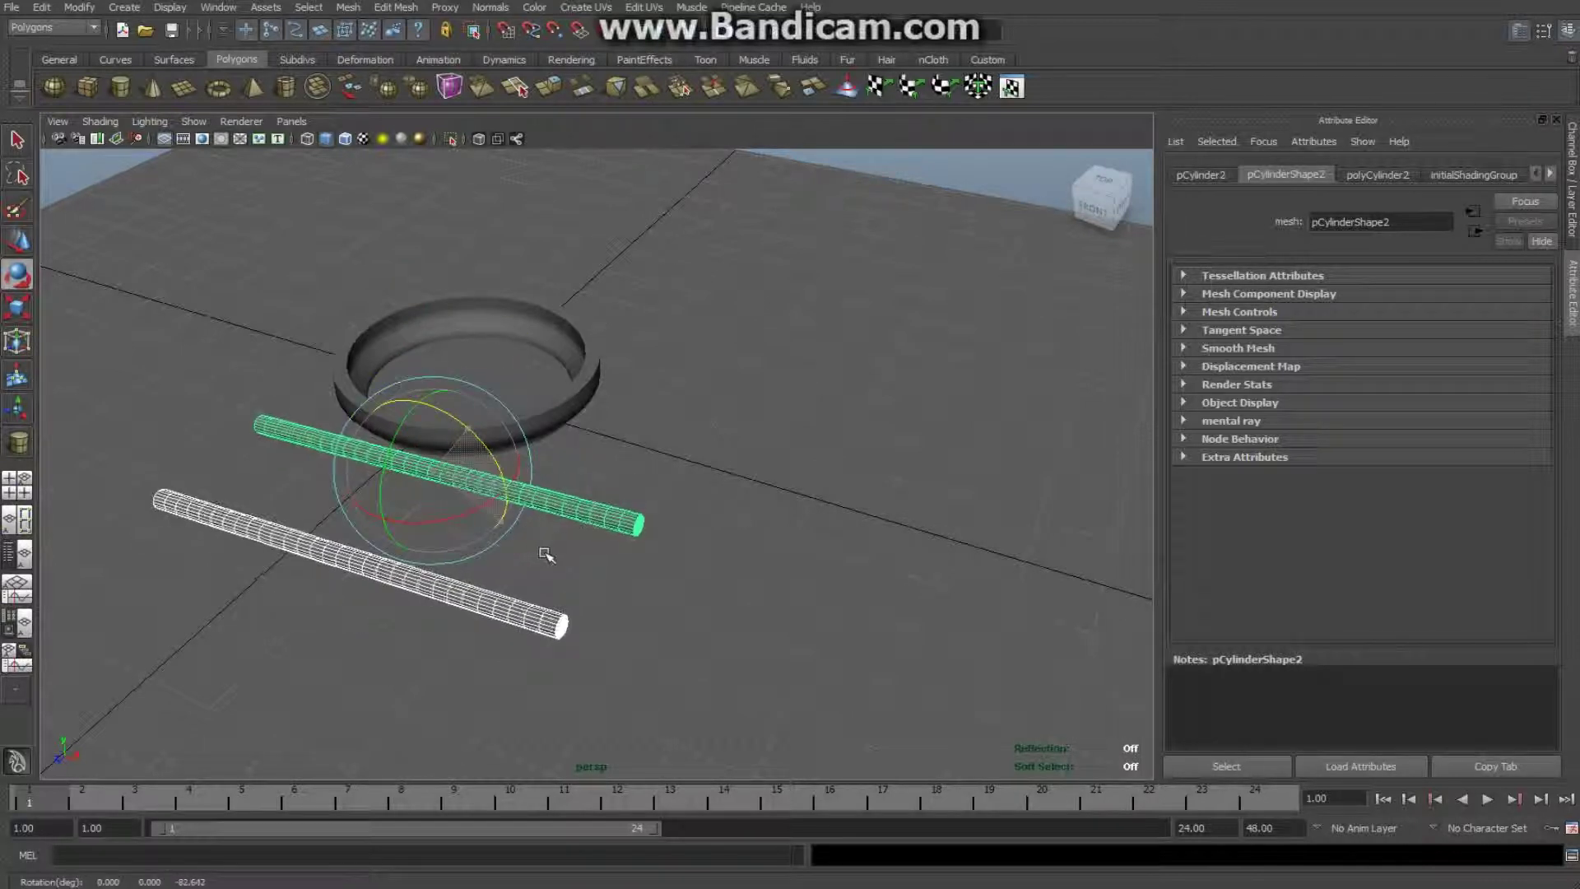
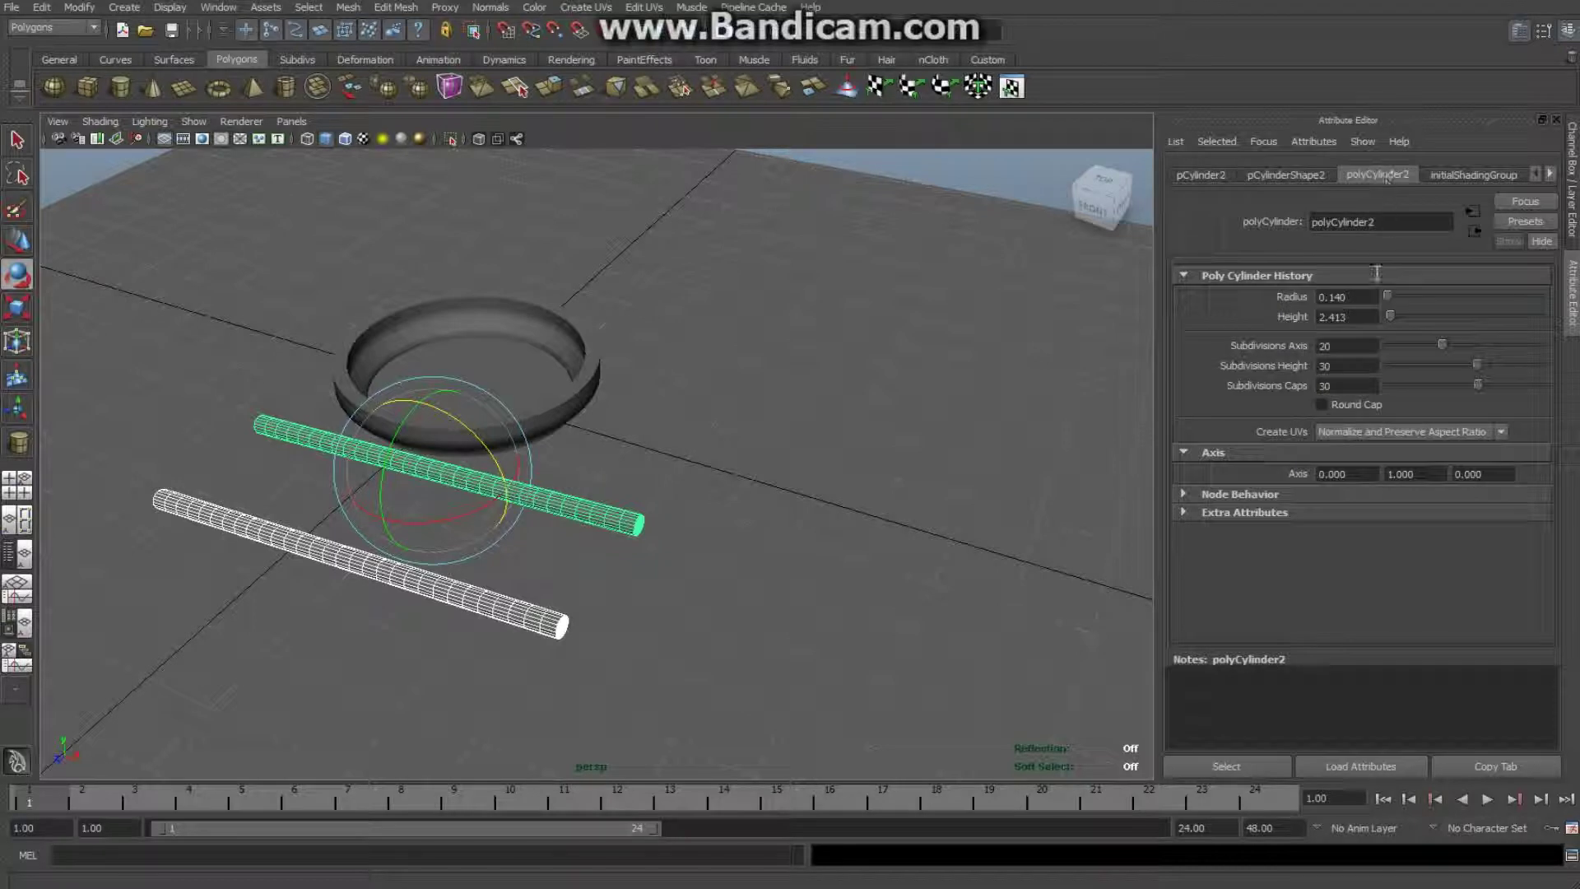
{"action": "left_click", "coordinate": [1202, 176]}
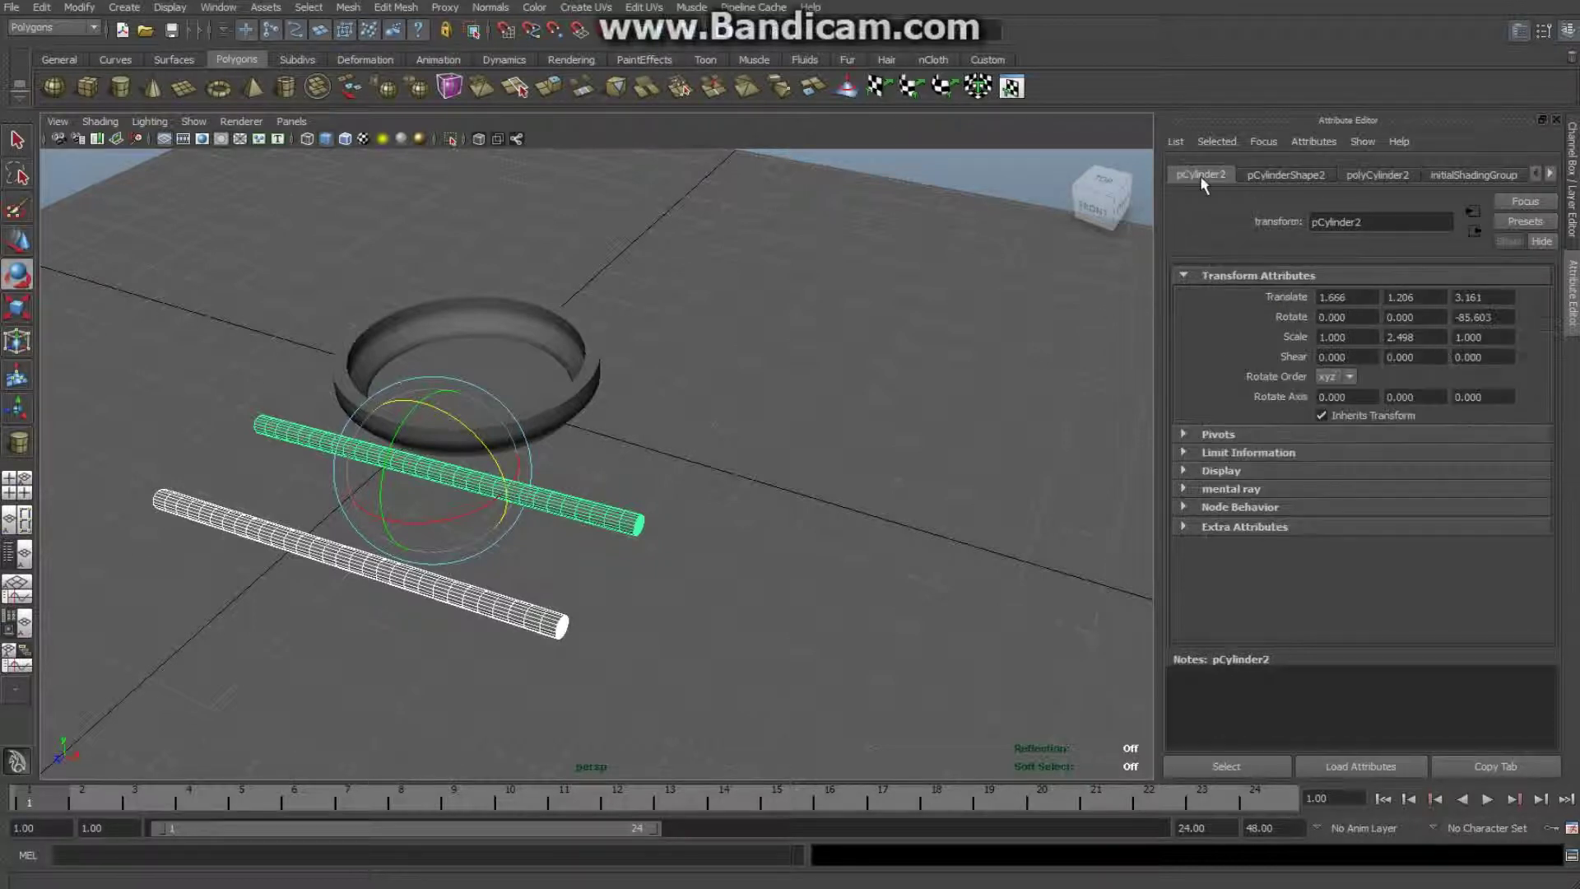
{"action": "left_click", "coordinate": [1505, 320]}
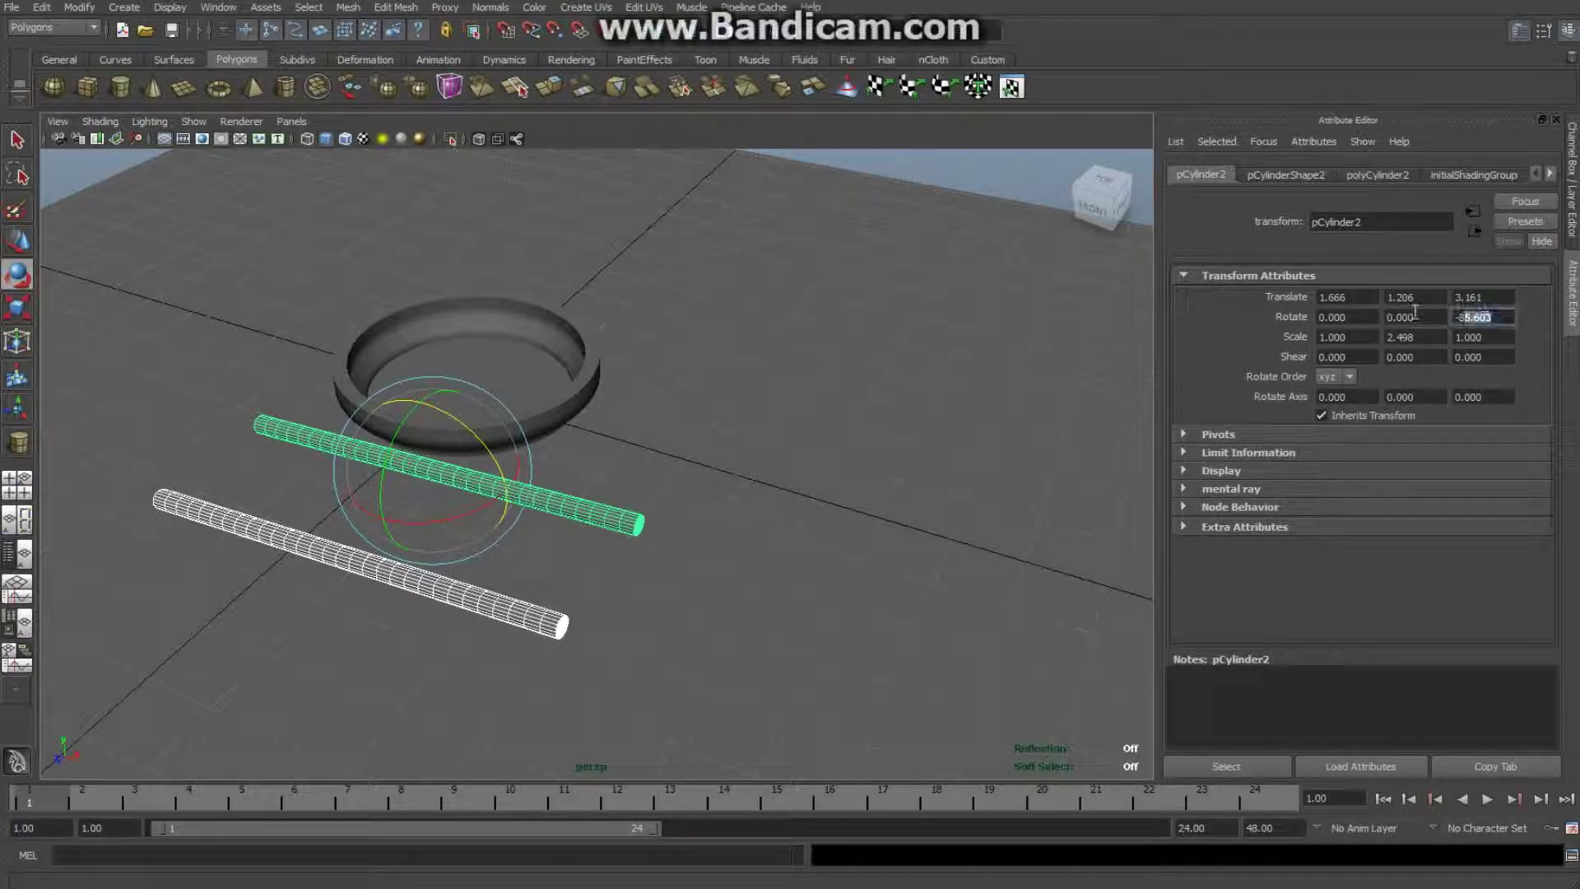
{"action": "type", "text": "-90"}
{"action": "key", "text": "Return"}
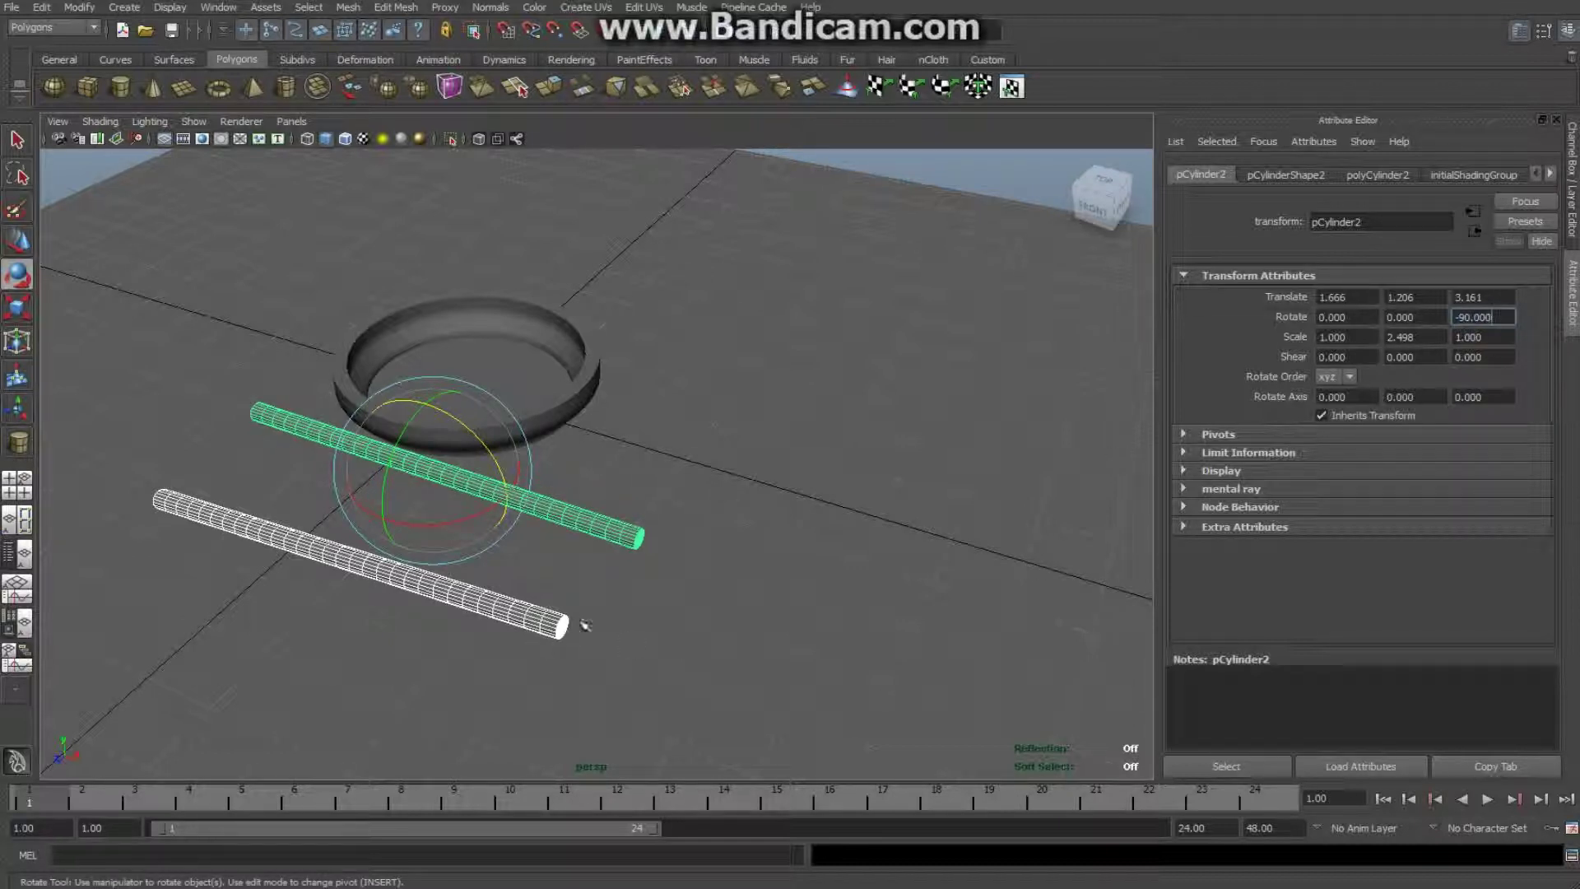
Step: Set the Z rotation of the cylinder farther from the ring to -90, and select the nearer cylinder
{"action": "left_click", "coordinate": [545, 623]}
{"action": "left_click", "coordinate": [553, 625]}
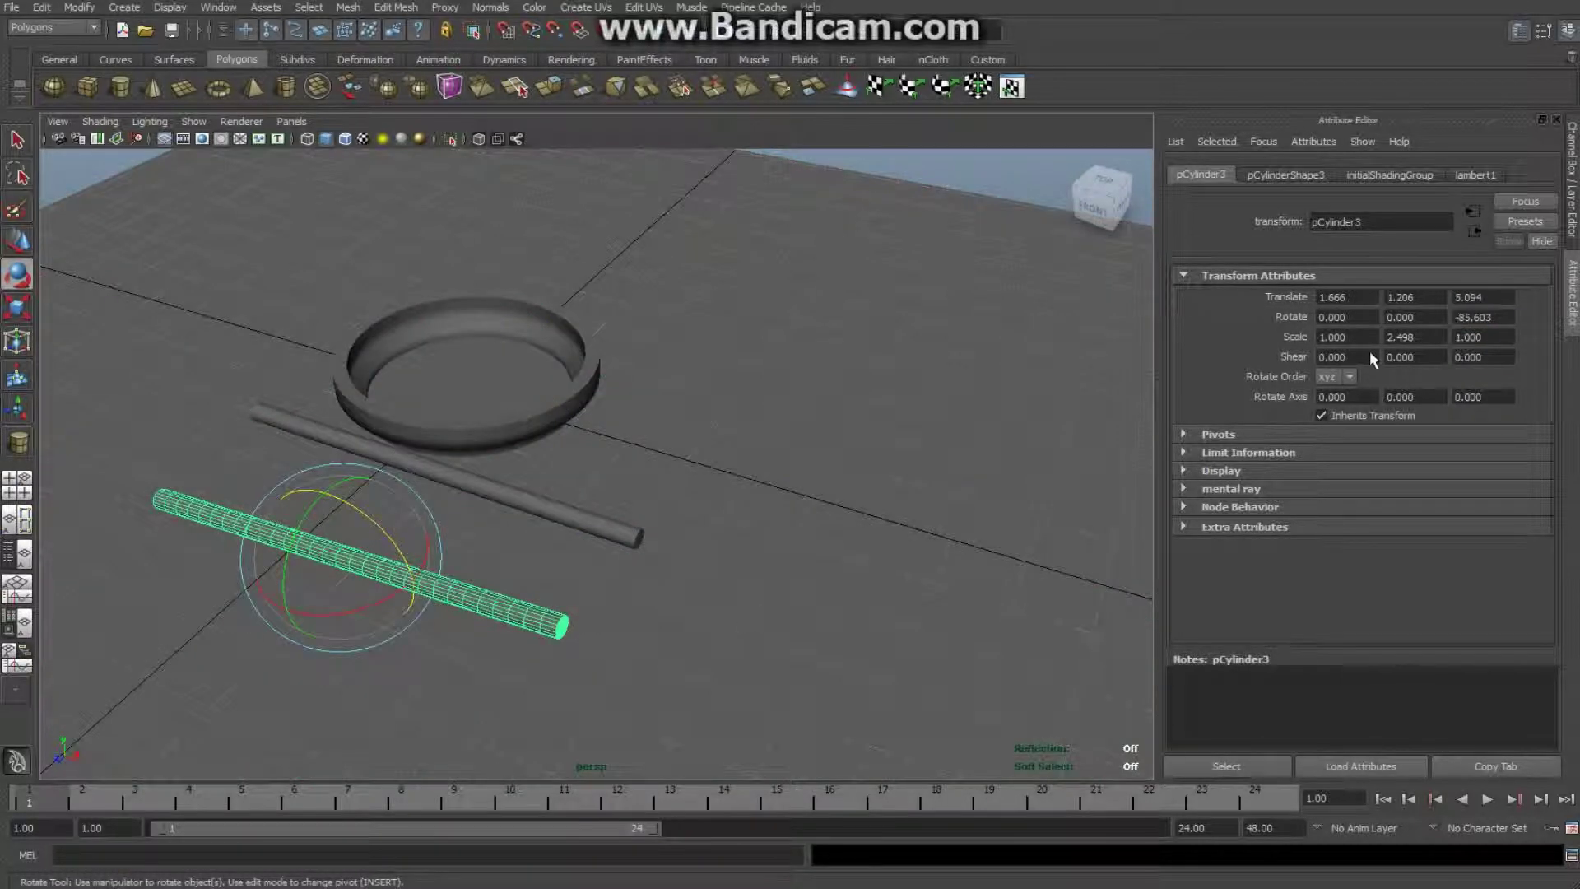
{"action": "double_click", "coordinate": [1473, 317]}
{"action": "type", "text": "-90"}
{"action": "key", "text": "Return"}
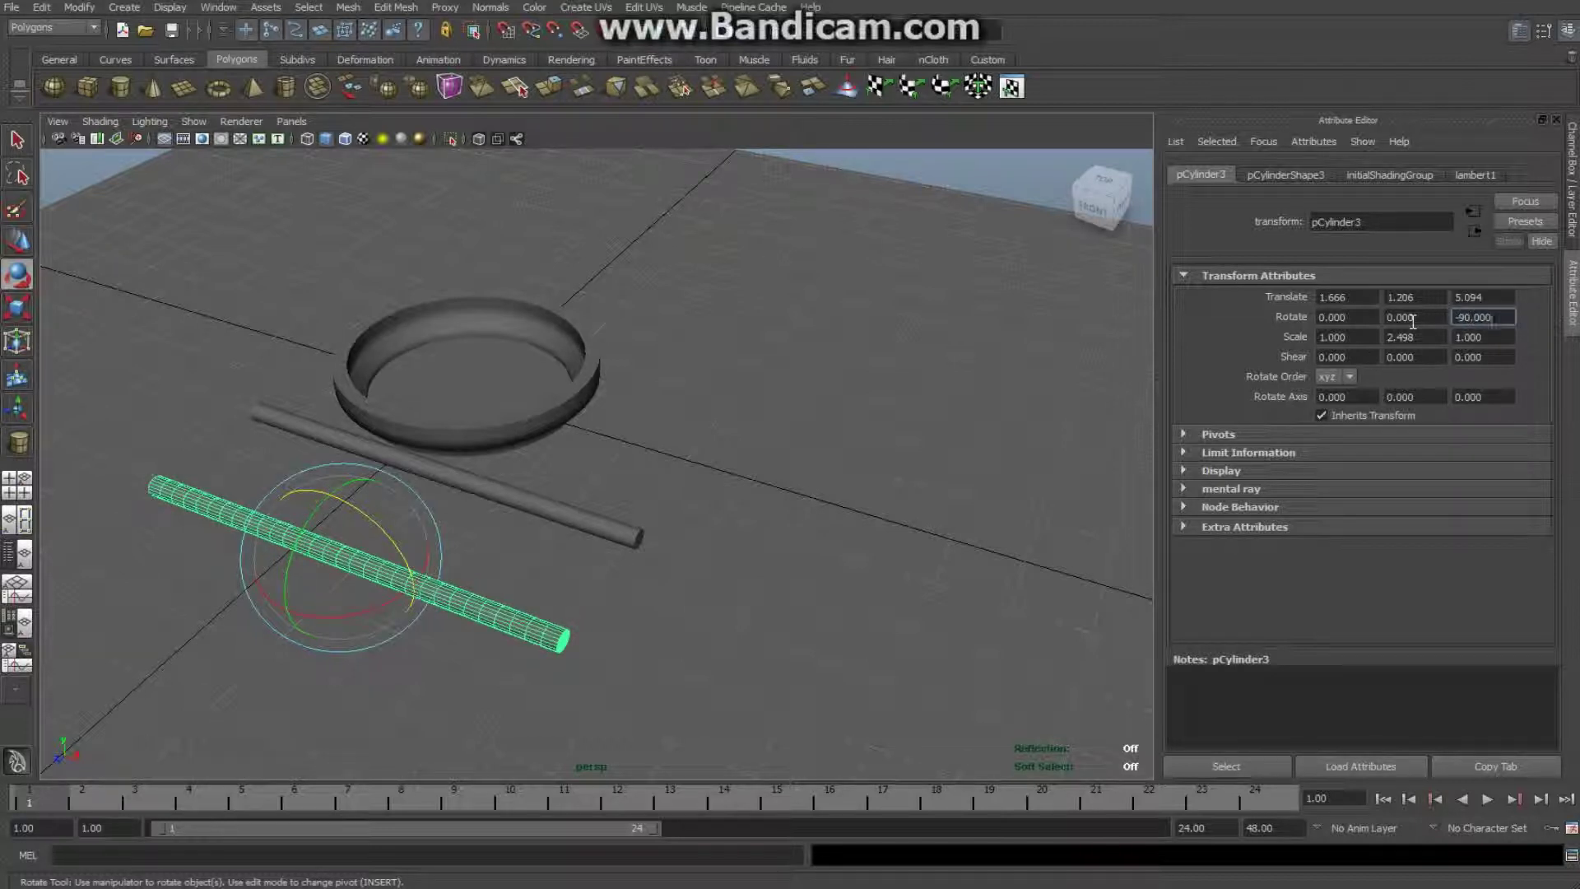
{"action": "left_click", "coordinate": [583, 517]}
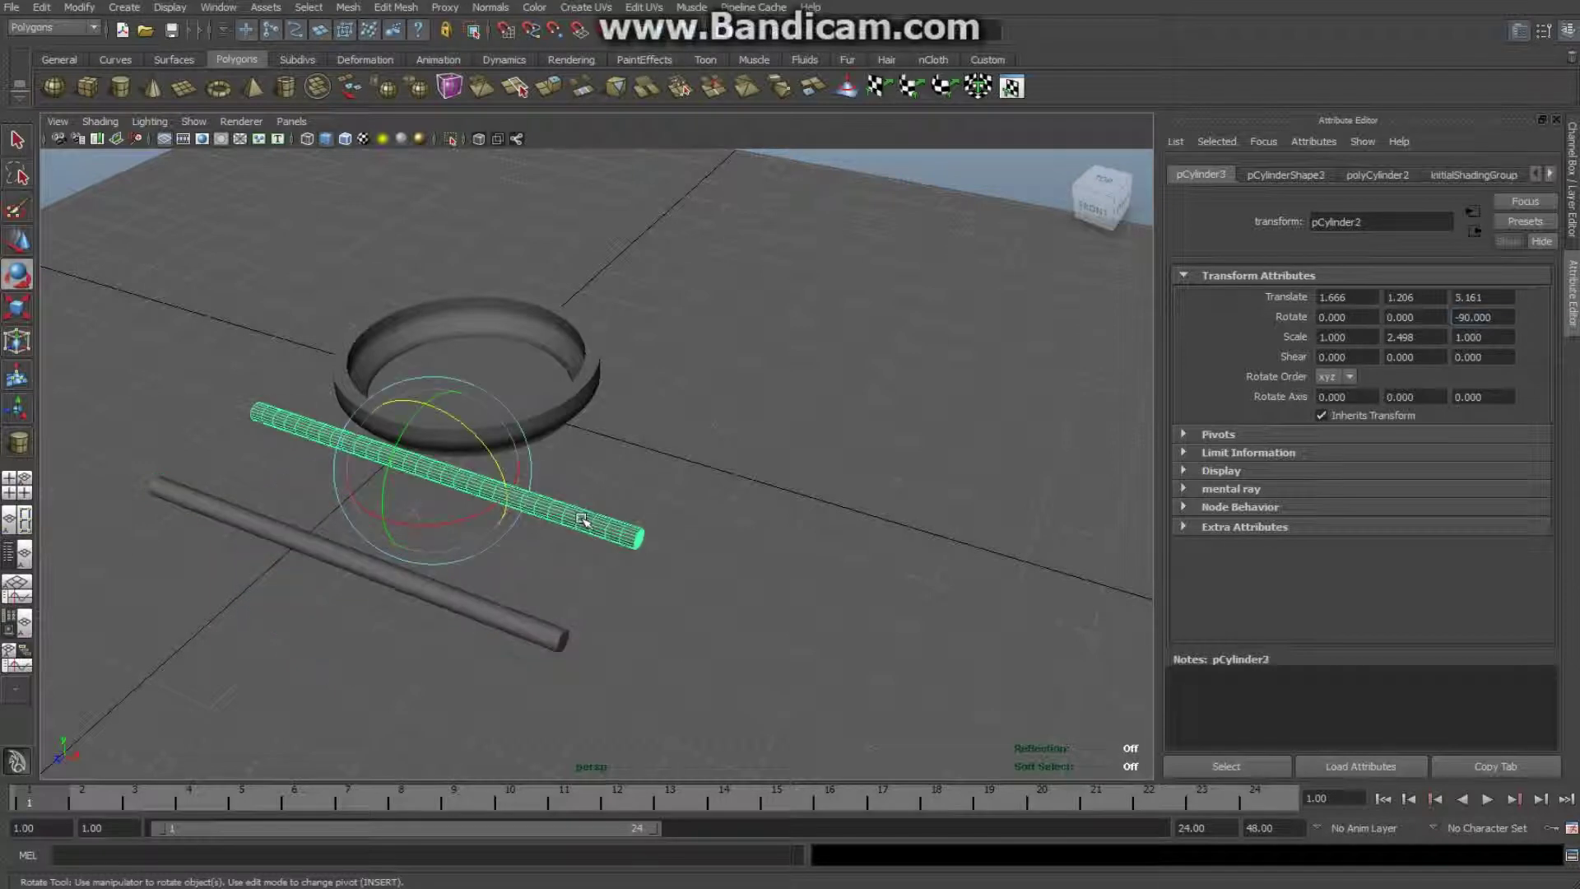
Step: Move the nearer horizontal cylinder across the ring to about X -0.07 and lower it into the rim at about Y 0.71
{"action": "key", "text": "w"}
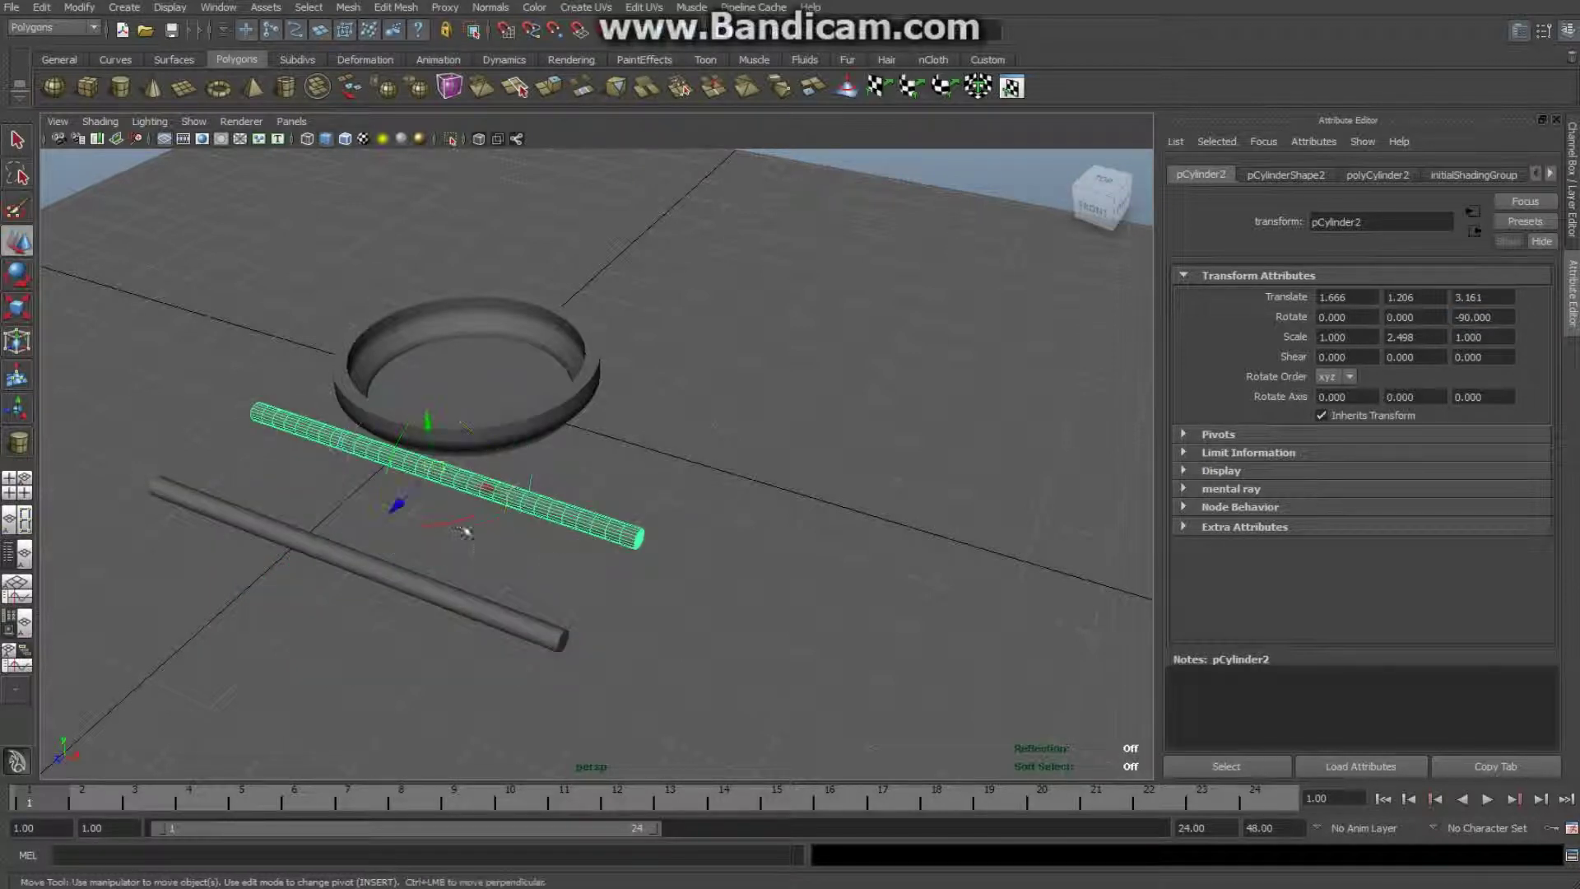
{"action": "left_click_drag", "start_coordinate": [399, 505], "coordinate": [516, 357]}
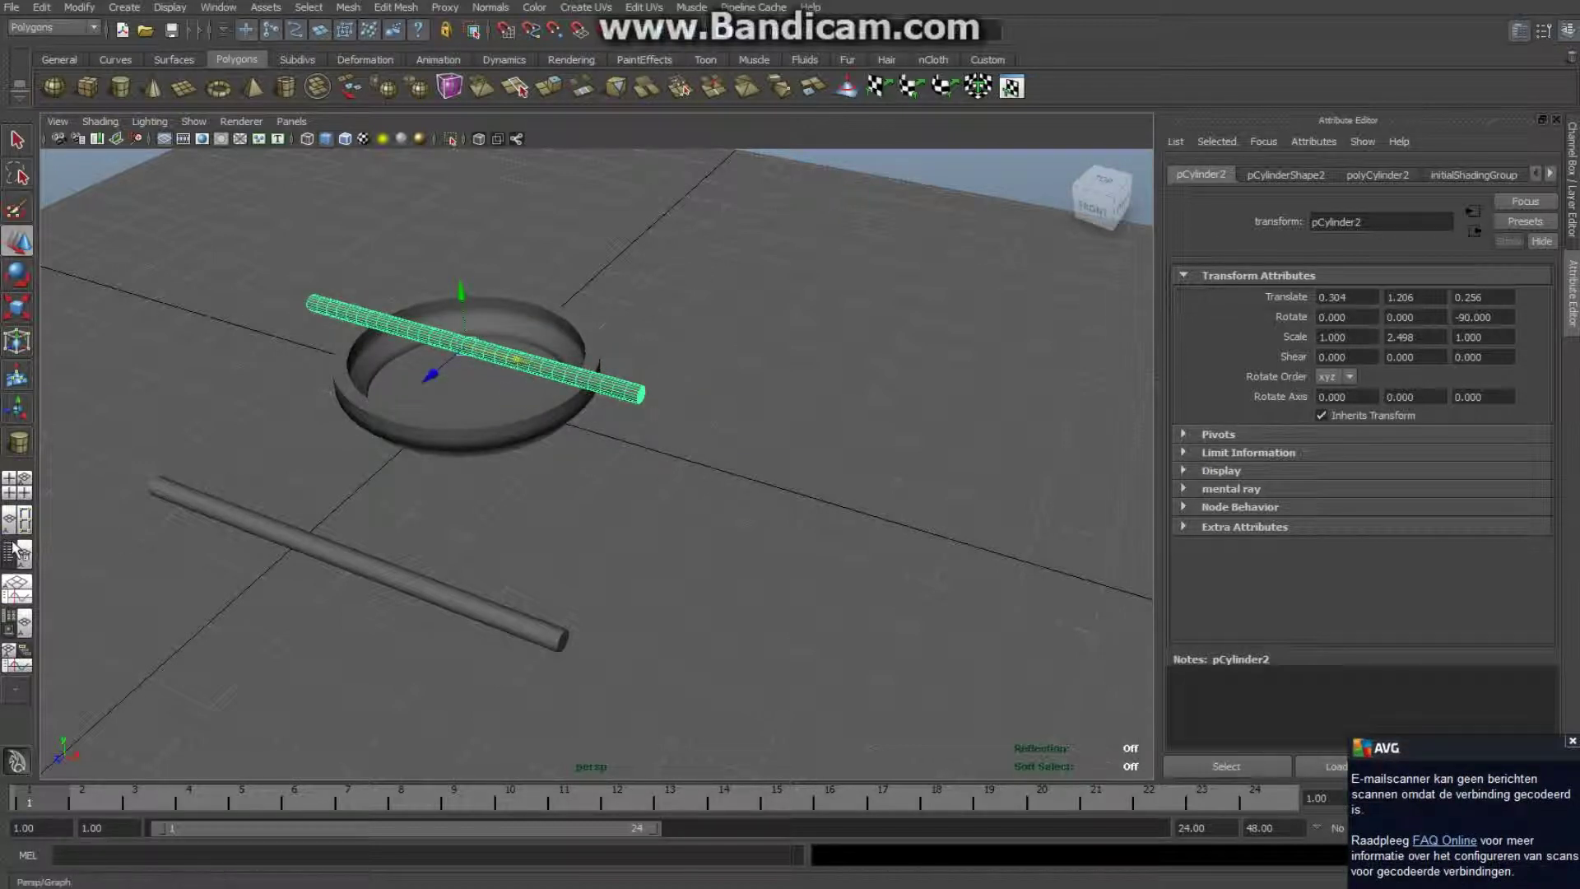
{"action": "left_click", "coordinate": [13, 491]}
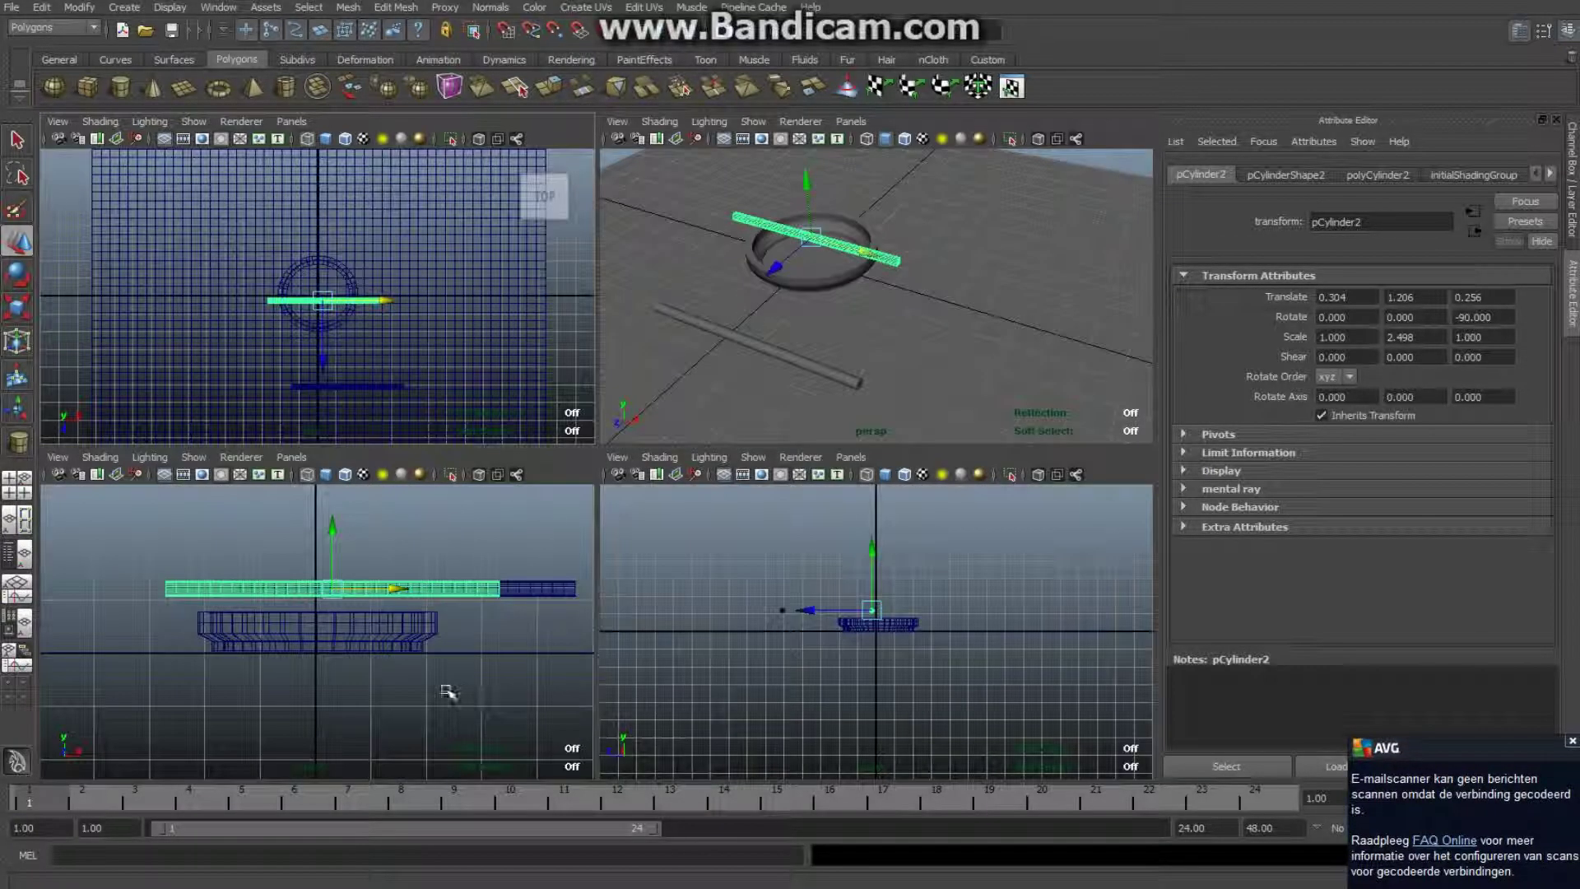
{"action": "key", "text": "space"}
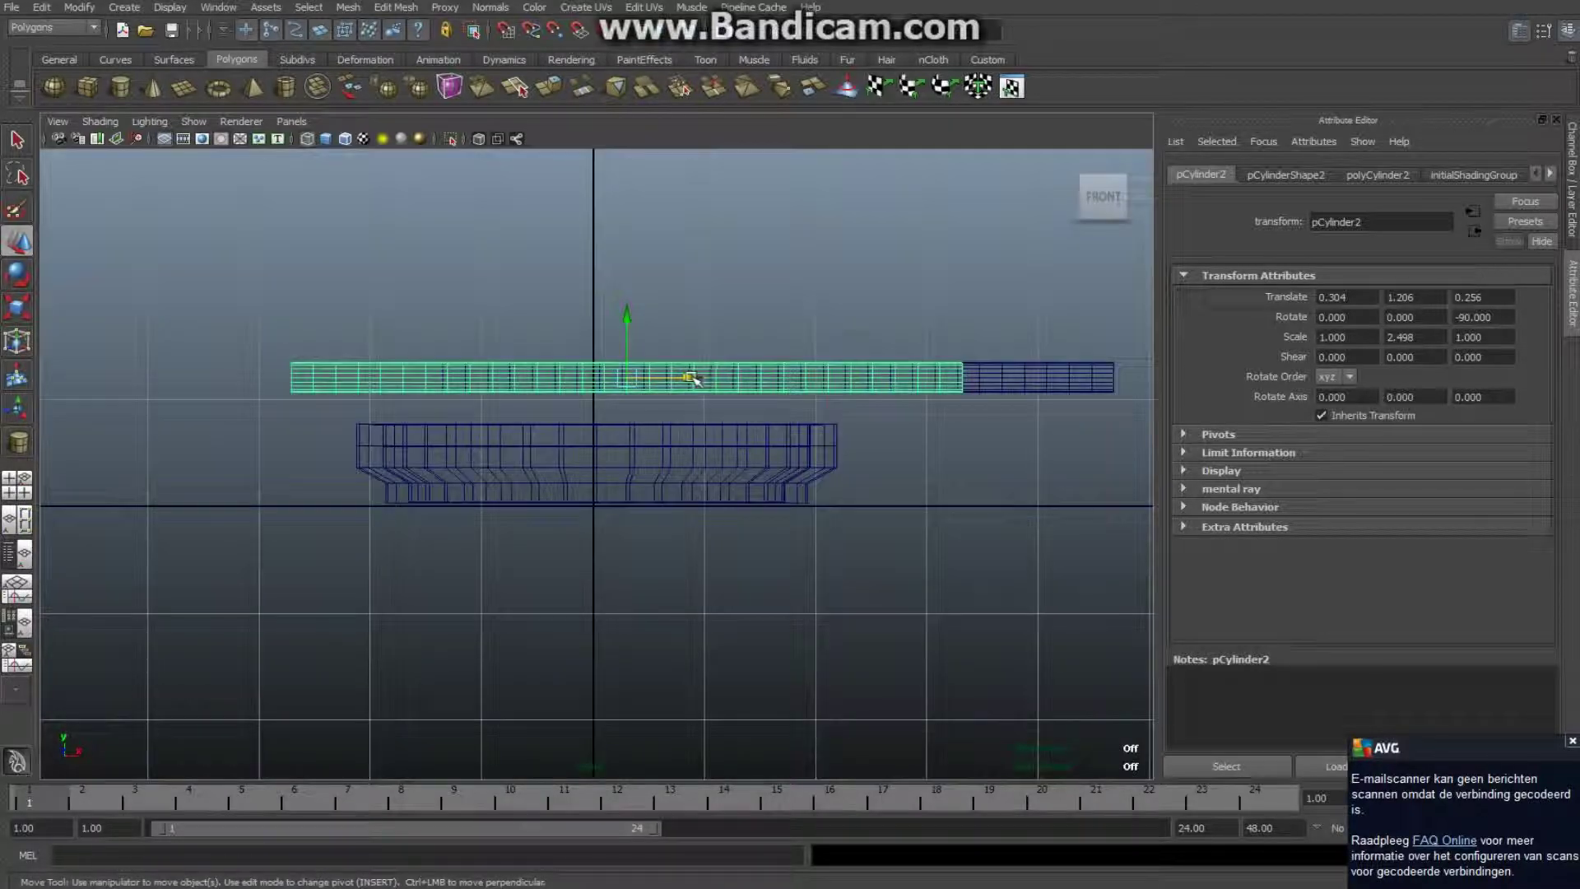
{"action": "mouse_move", "coordinate": [666, 381]}
{"action": "left_mouse_down"}
{"action": "mouse_move", "coordinate": [679, 379]}
{"action": "mouse_move", "coordinate": [651, 380]}
{"action": "left_mouse_up"}
{"action": "left_click_drag", "start_coordinate": [591, 320], "coordinate": [601, 371]}
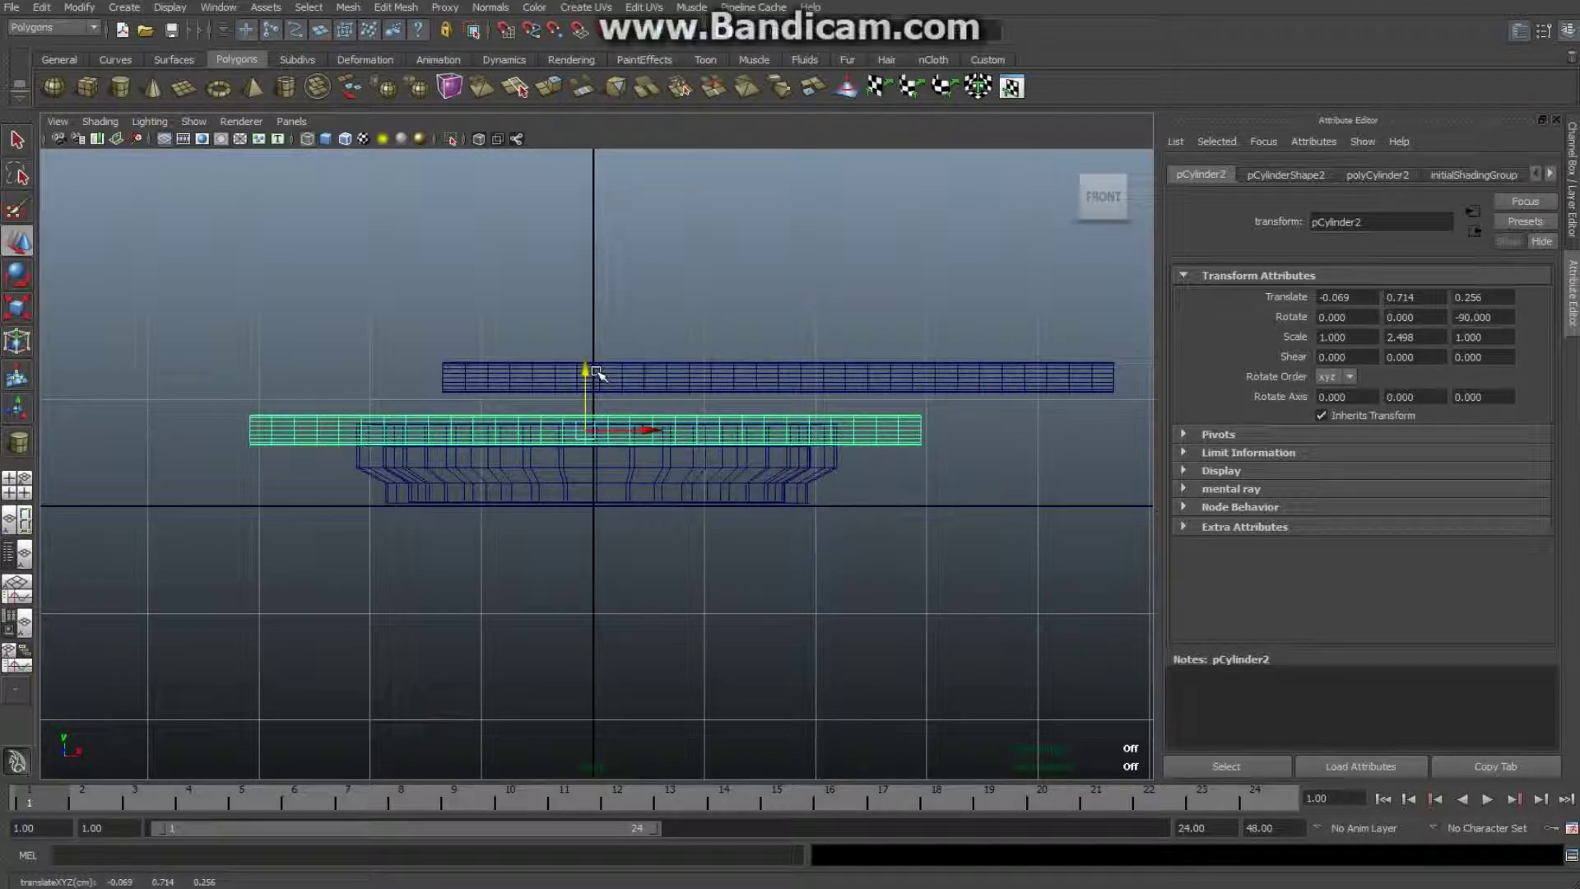
Step: Centre the cylinder over the ring in the top view by shifting it along Z to about -0.05
{"action": "left_click", "coordinate": [17, 484]}
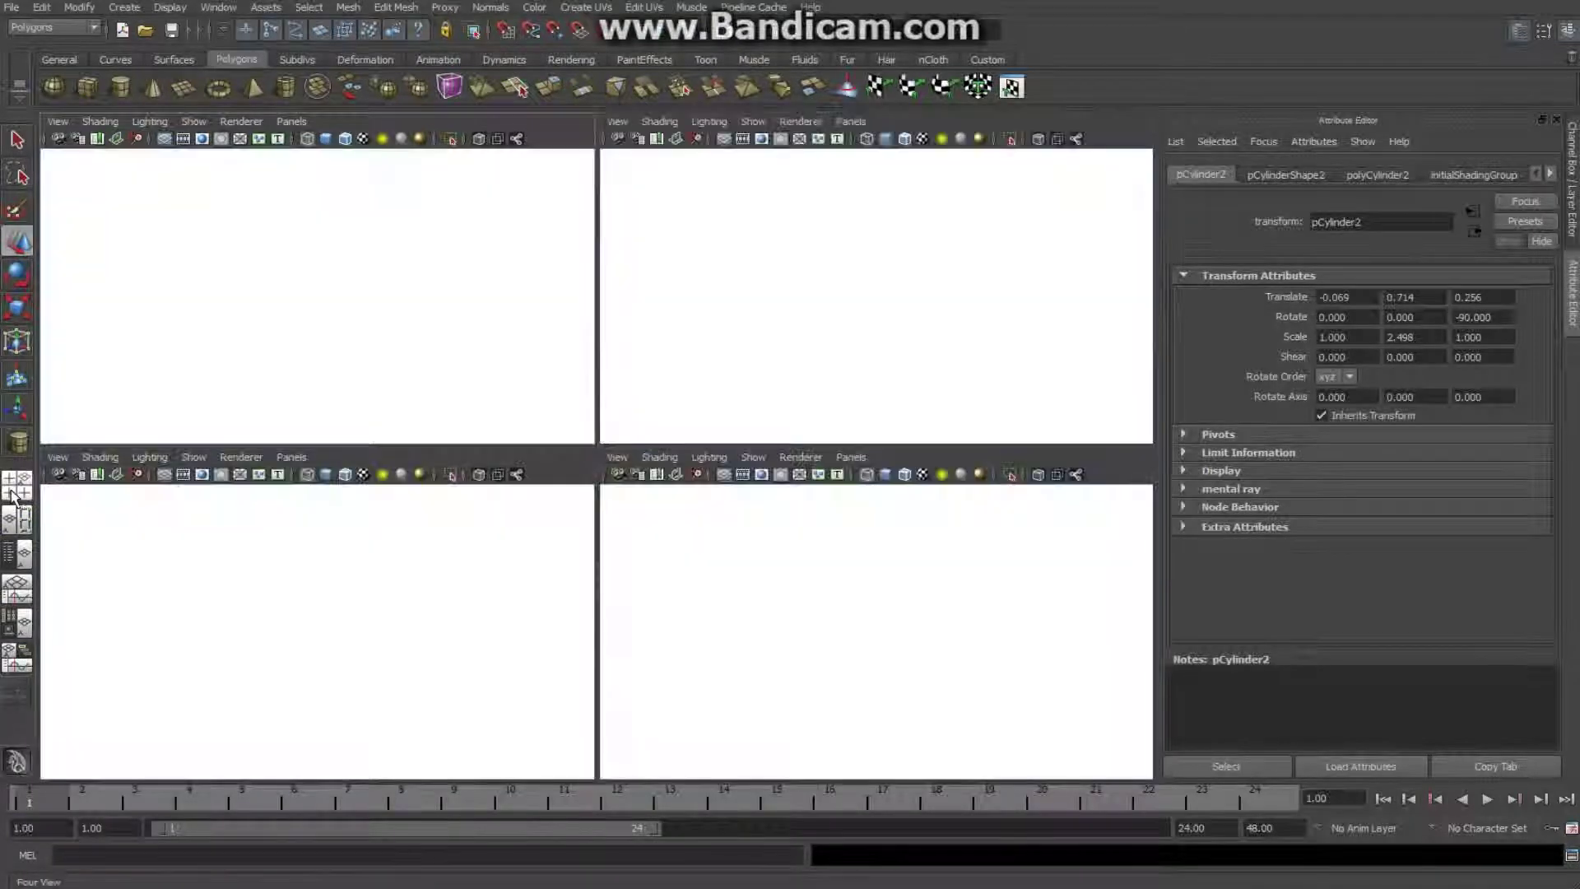
{"action": "key", "text": "space"}
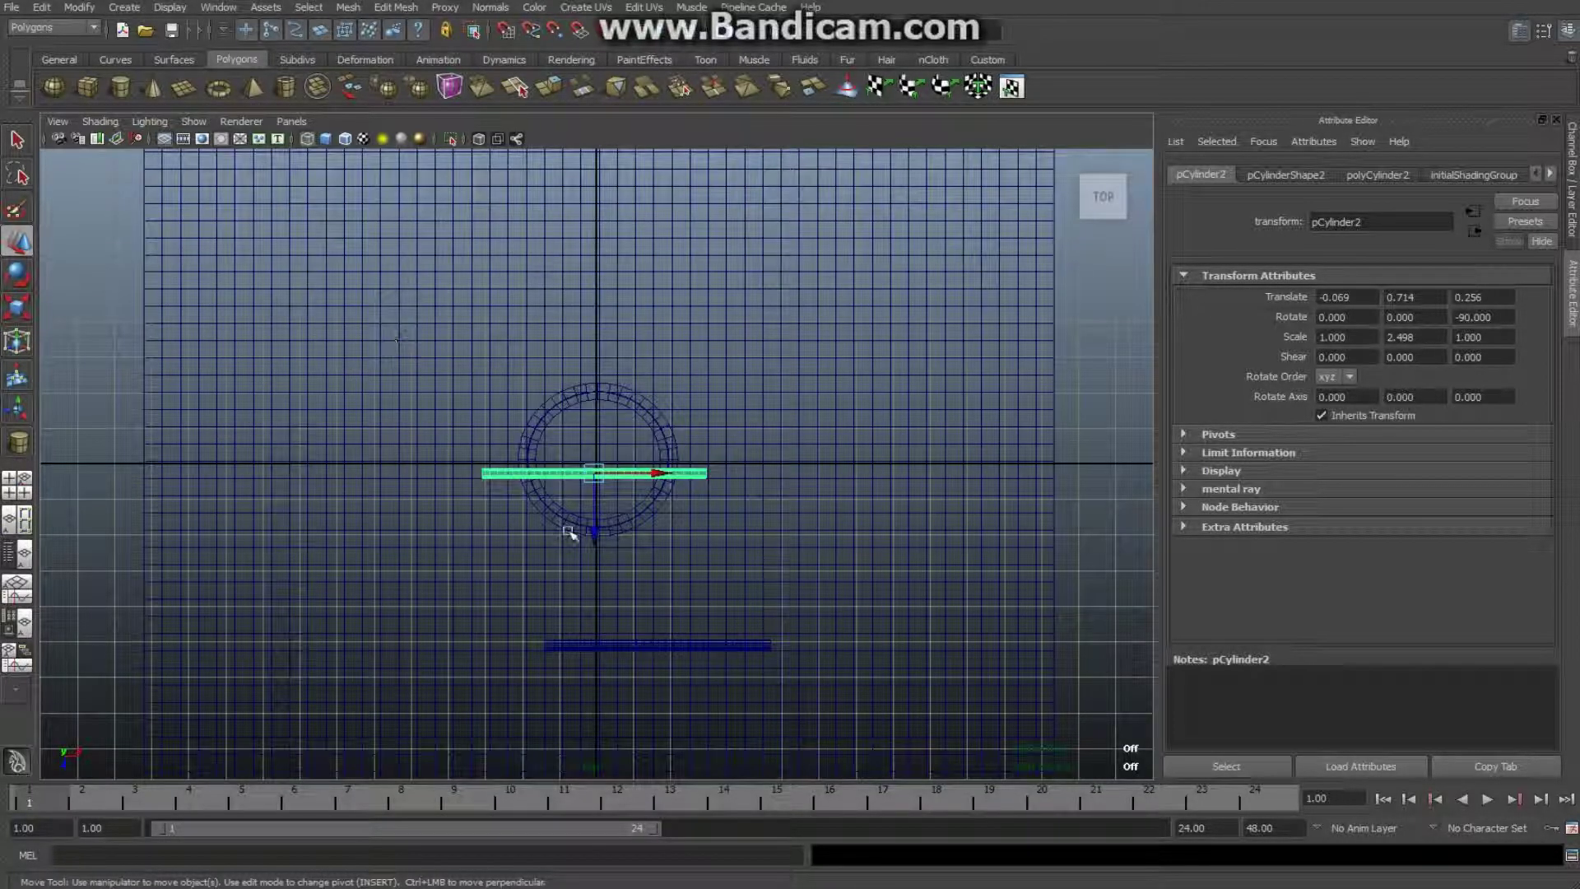
{"action": "left_click_drag", "start_coordinate": [593, 539], "coordinate": [596, 529]}
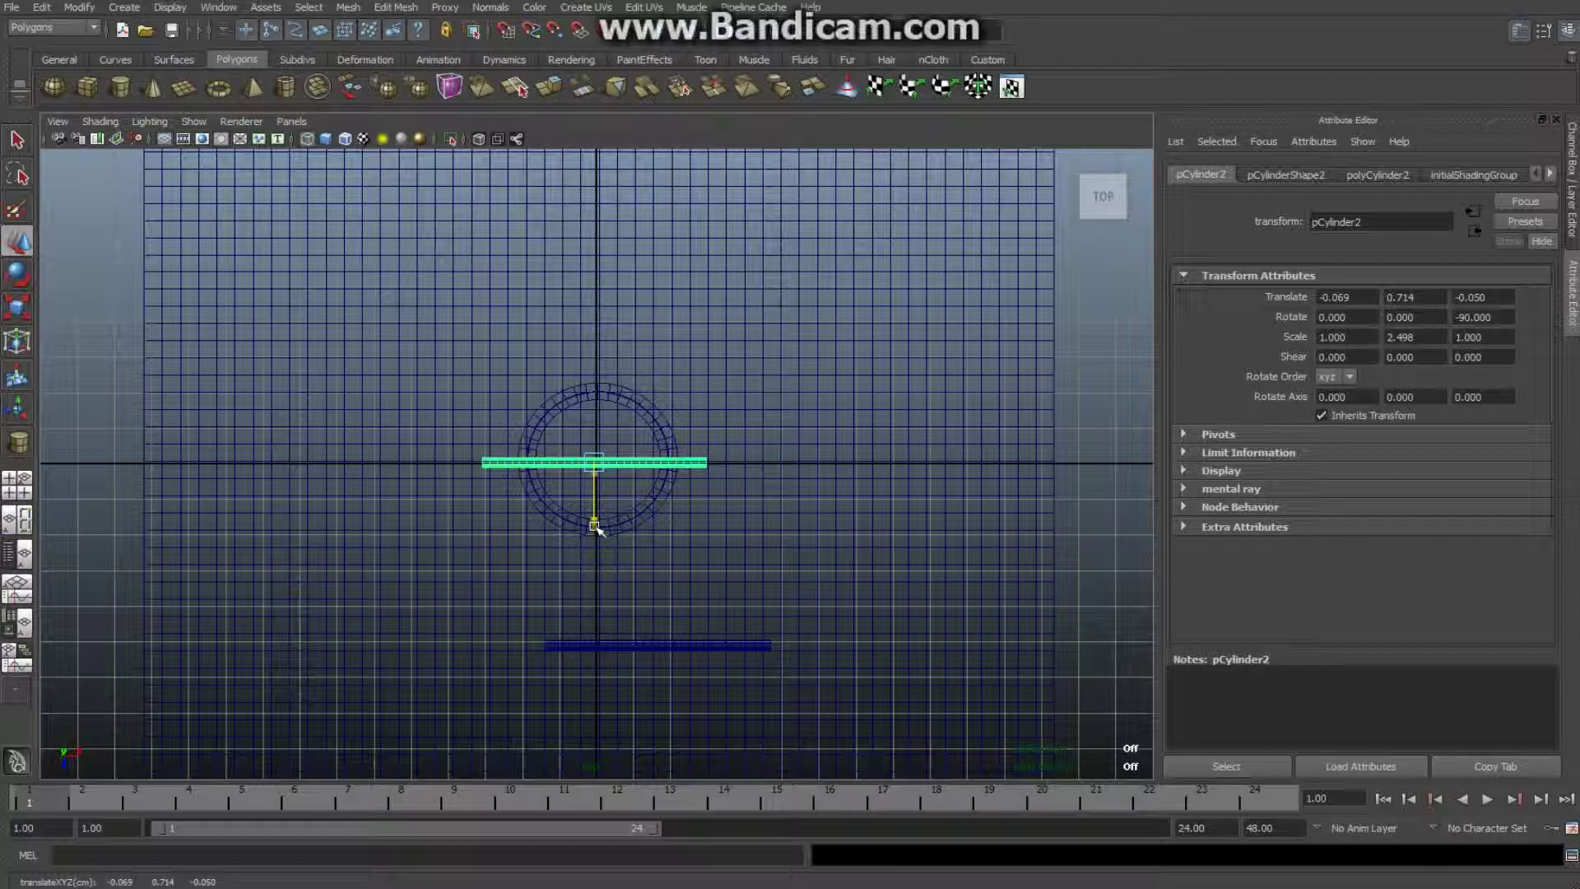
{"action": "left_click", "coordinate": [14, 501]}
{"action": "key", "text": "space"}
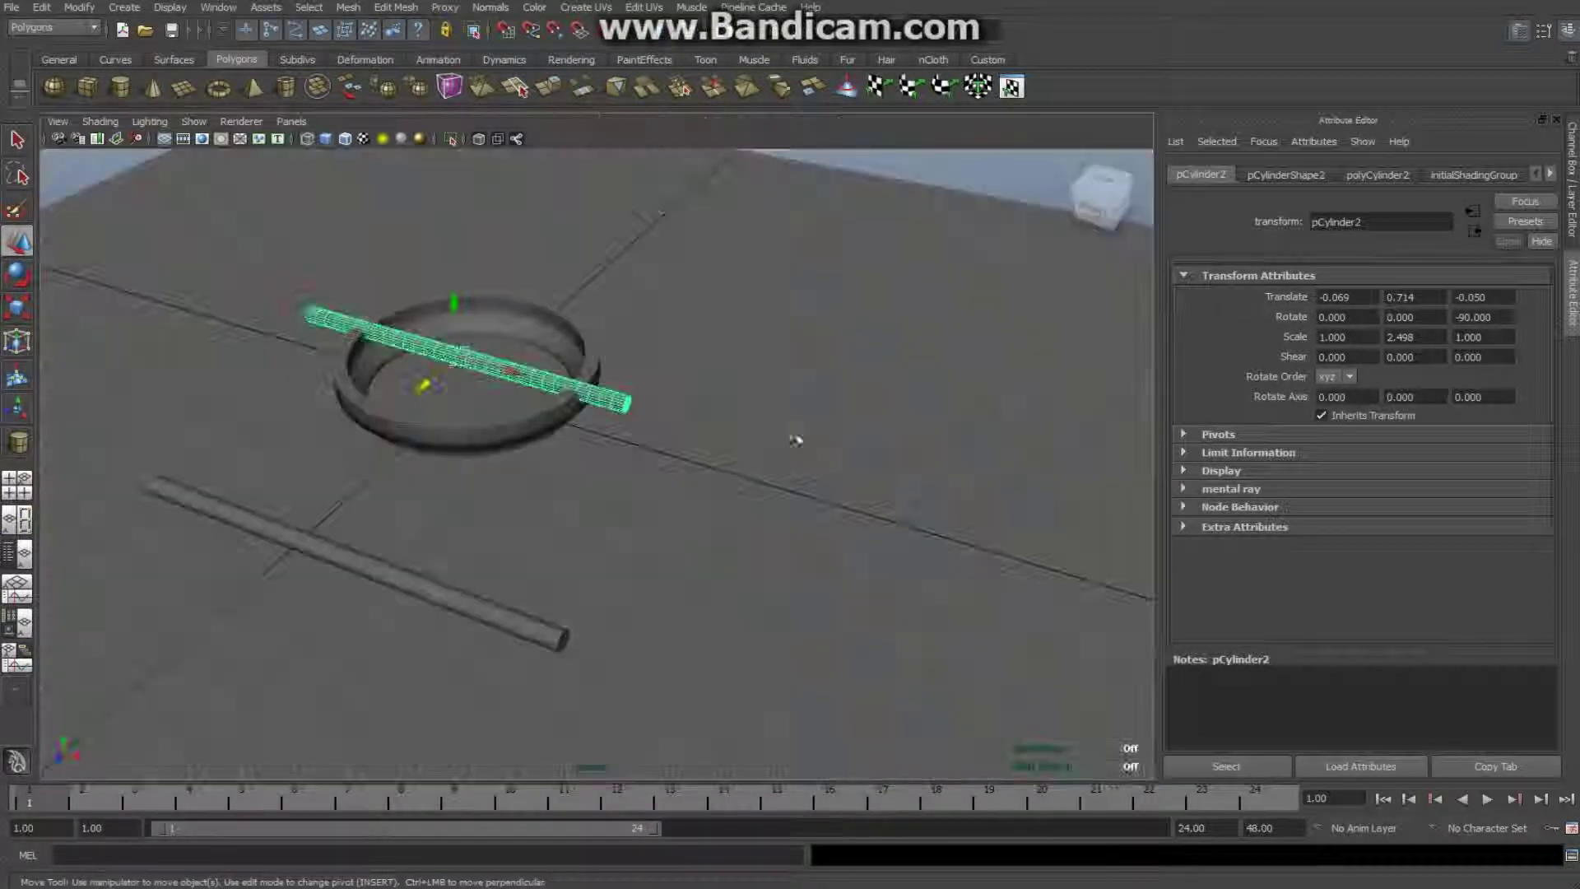
Step: Subtract the cylinder lying across the ring from the ring with a Boolean Difference to cut two opposite rim notches
{"action": "left_click", "coordinate": [531, 440]}
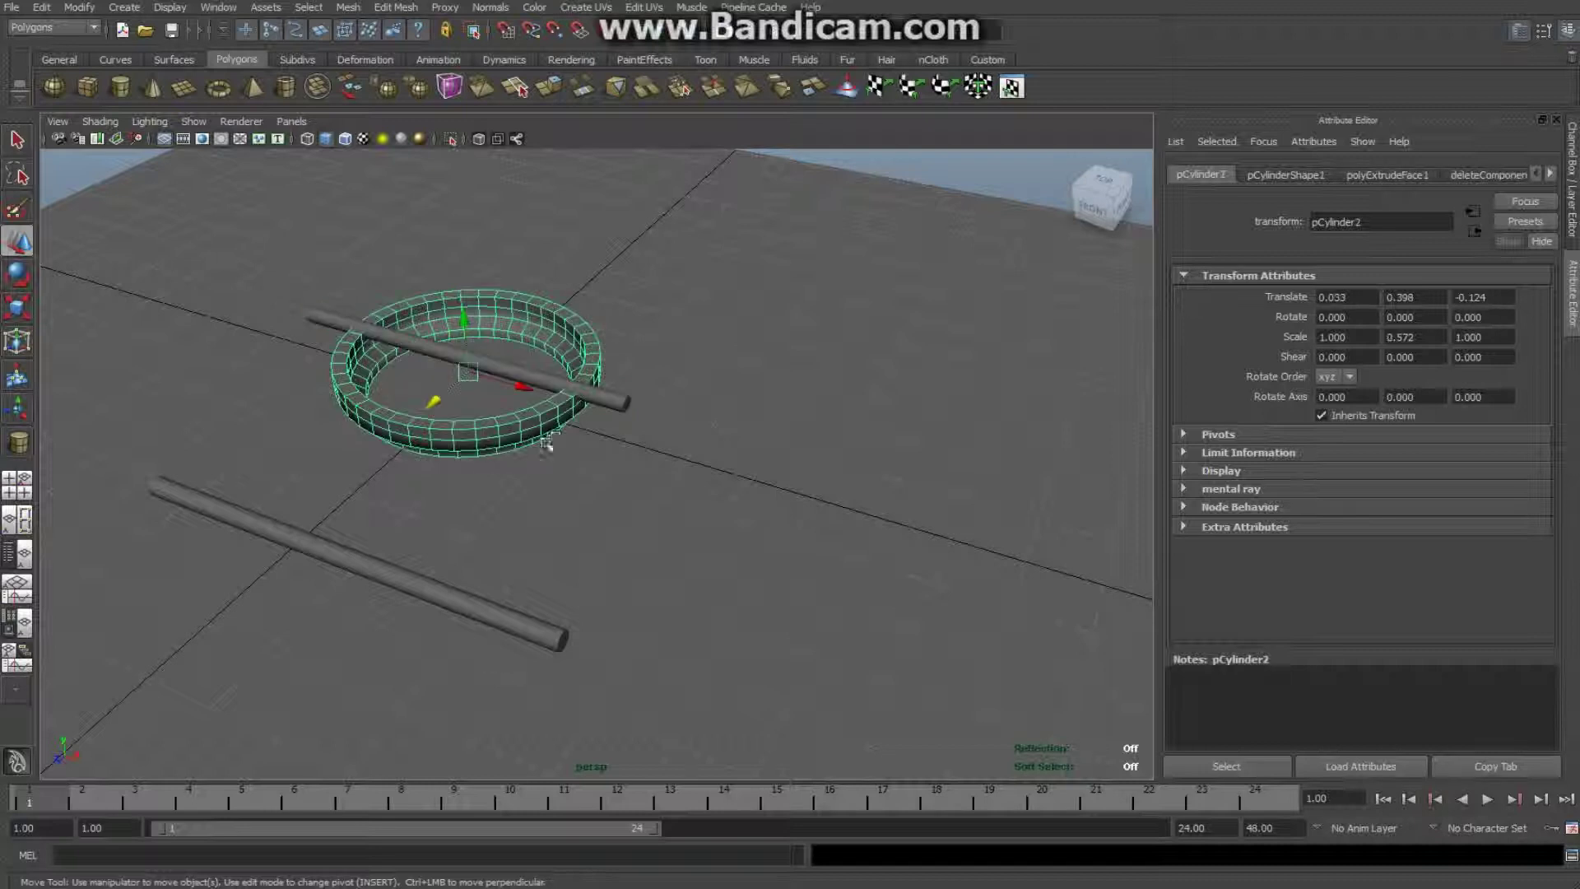
{"action": "left_click", "coordinate": [517, 371]}
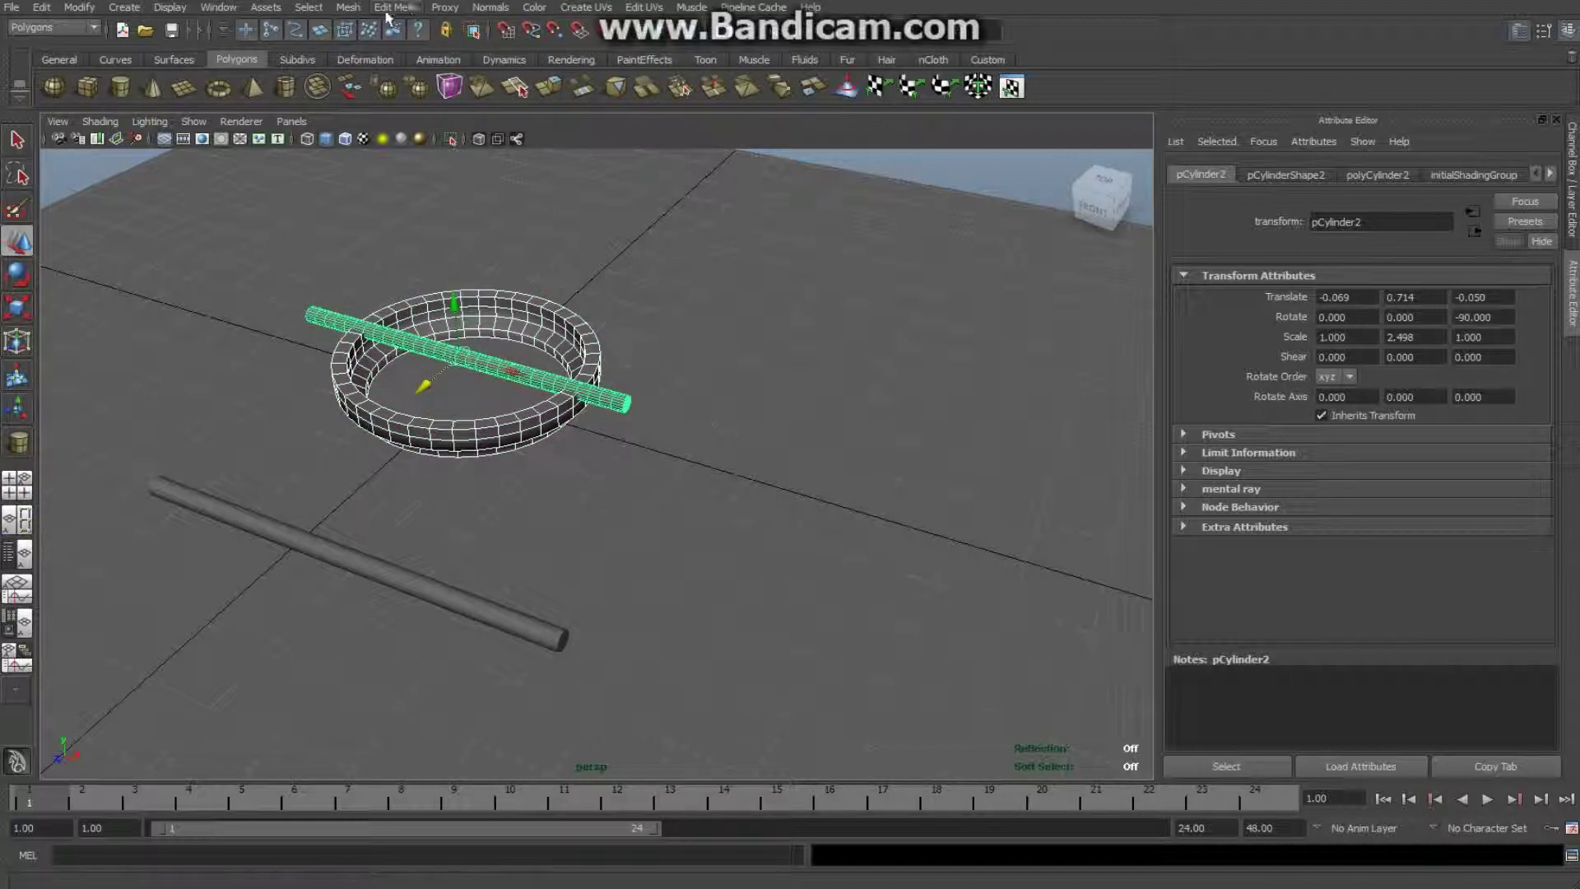
{"action": "left_click", "coordinate": [349, 8]}
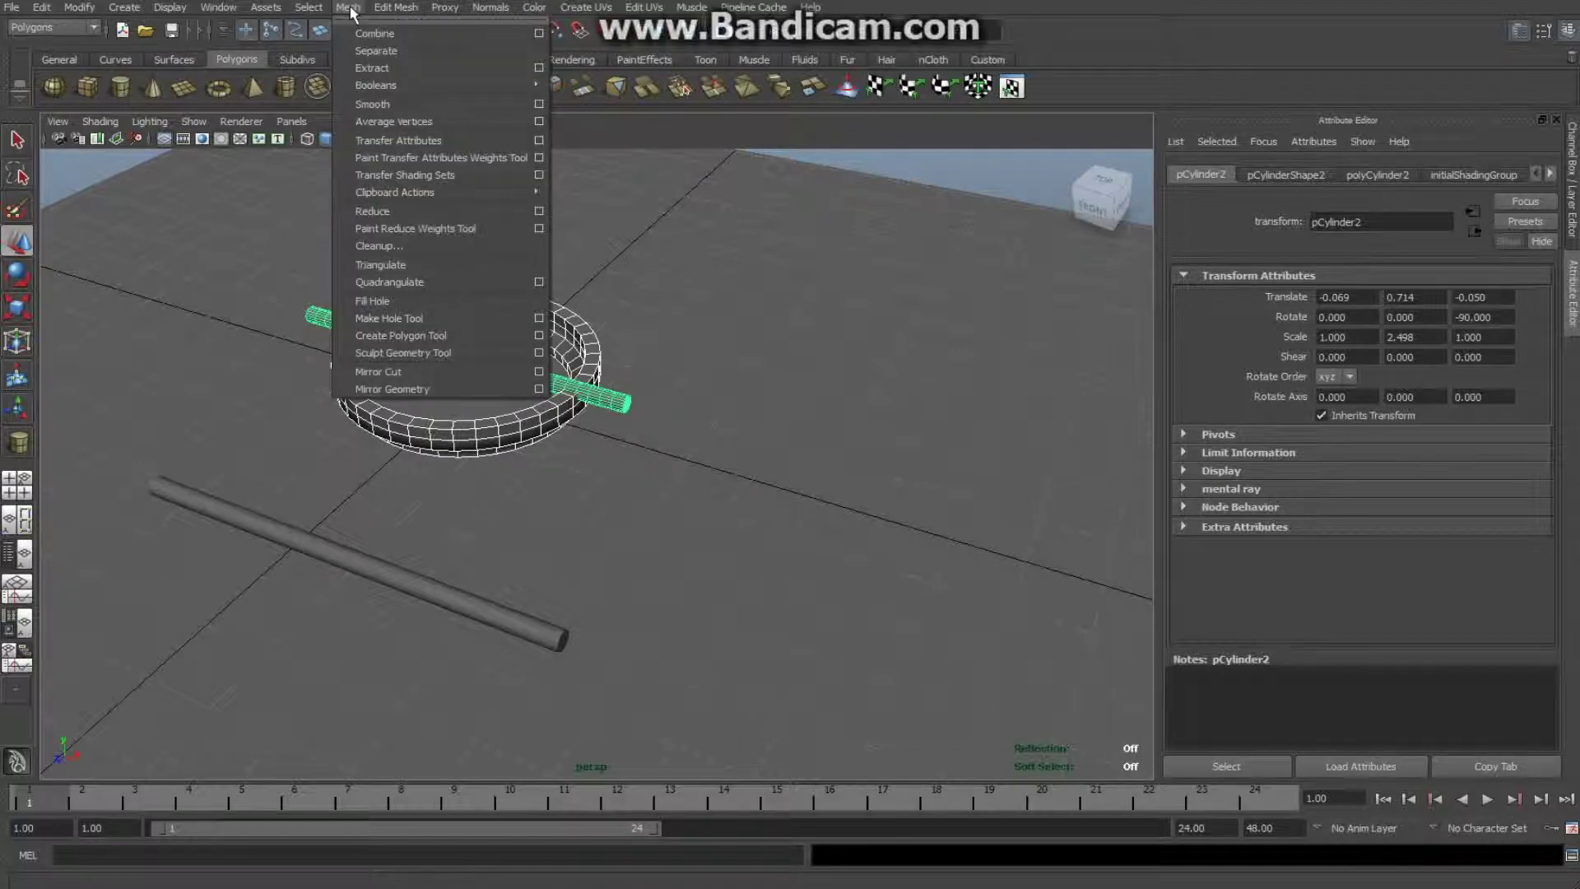
{"action": "mouse_move", "coordinate": [416, 87]}
{"action": "left_click", "coordinate": [590, 112]}
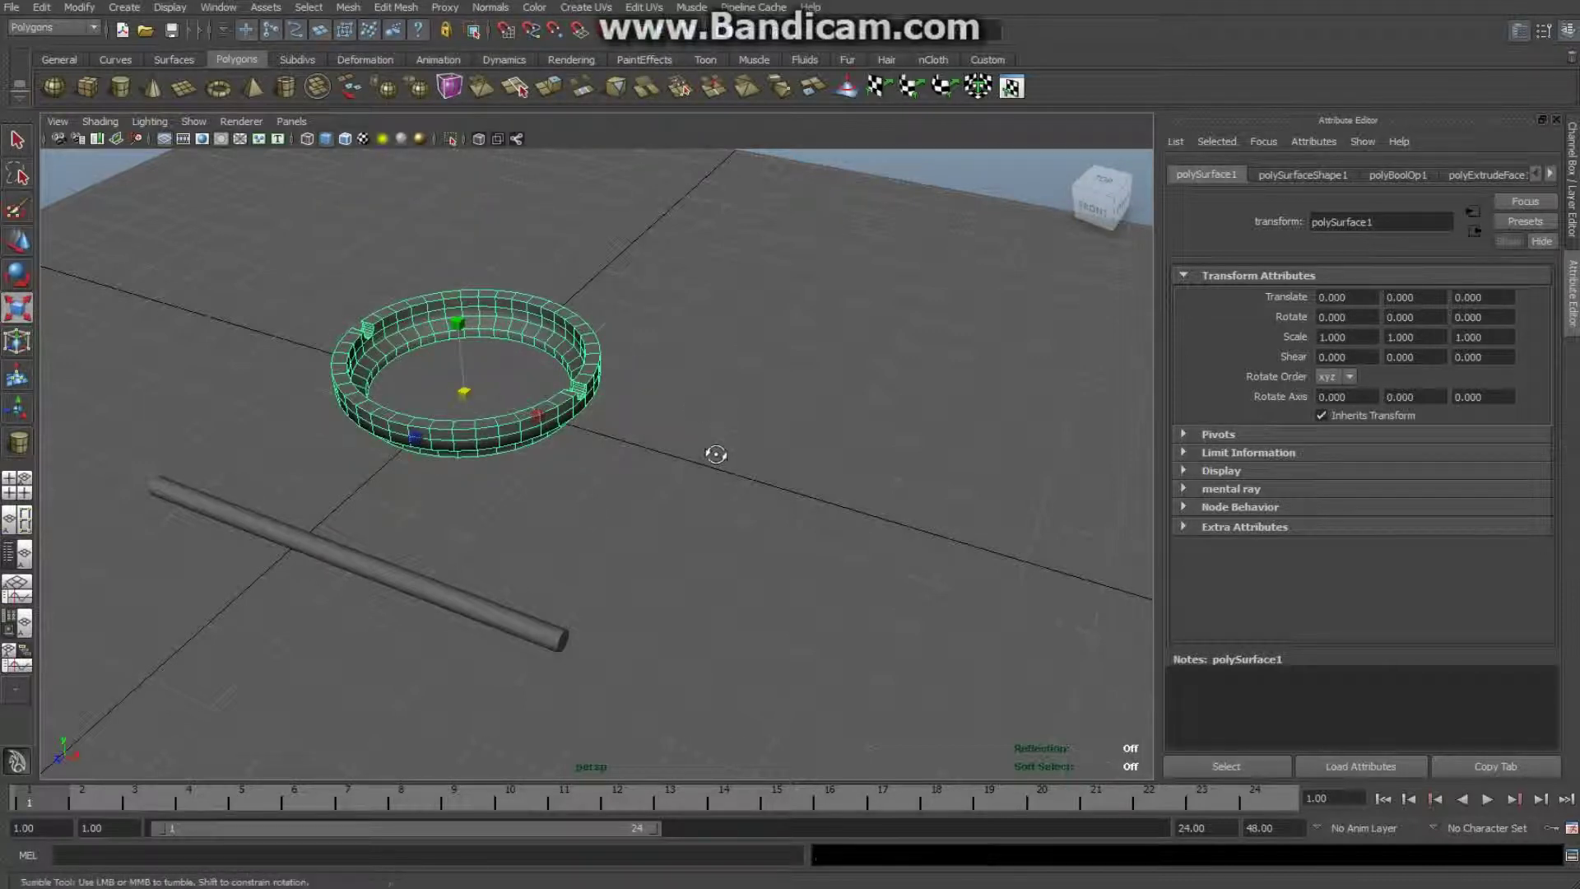
Step: Turn the remaining cylinder horizontally so it is perpendicular to its former direction, and set its X rotation to -90
{"action": "left_click_drag", "start_coordinate": [716, 454], "coordinate": [695, 437], "text": "alt"}
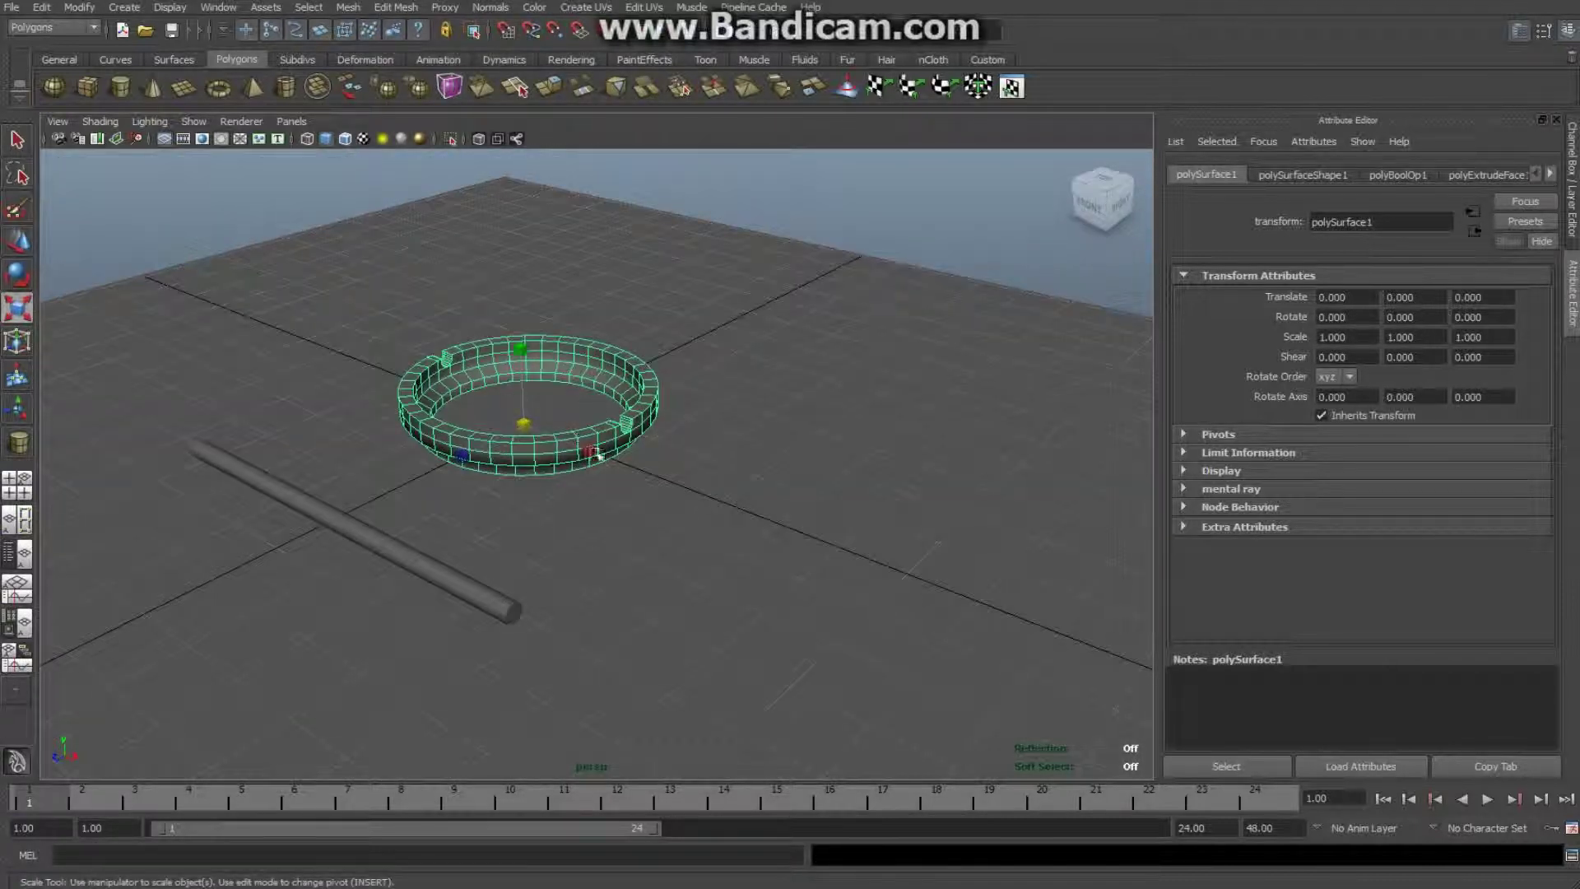
{"action": "left_click", "coordinate": [484, 607]}
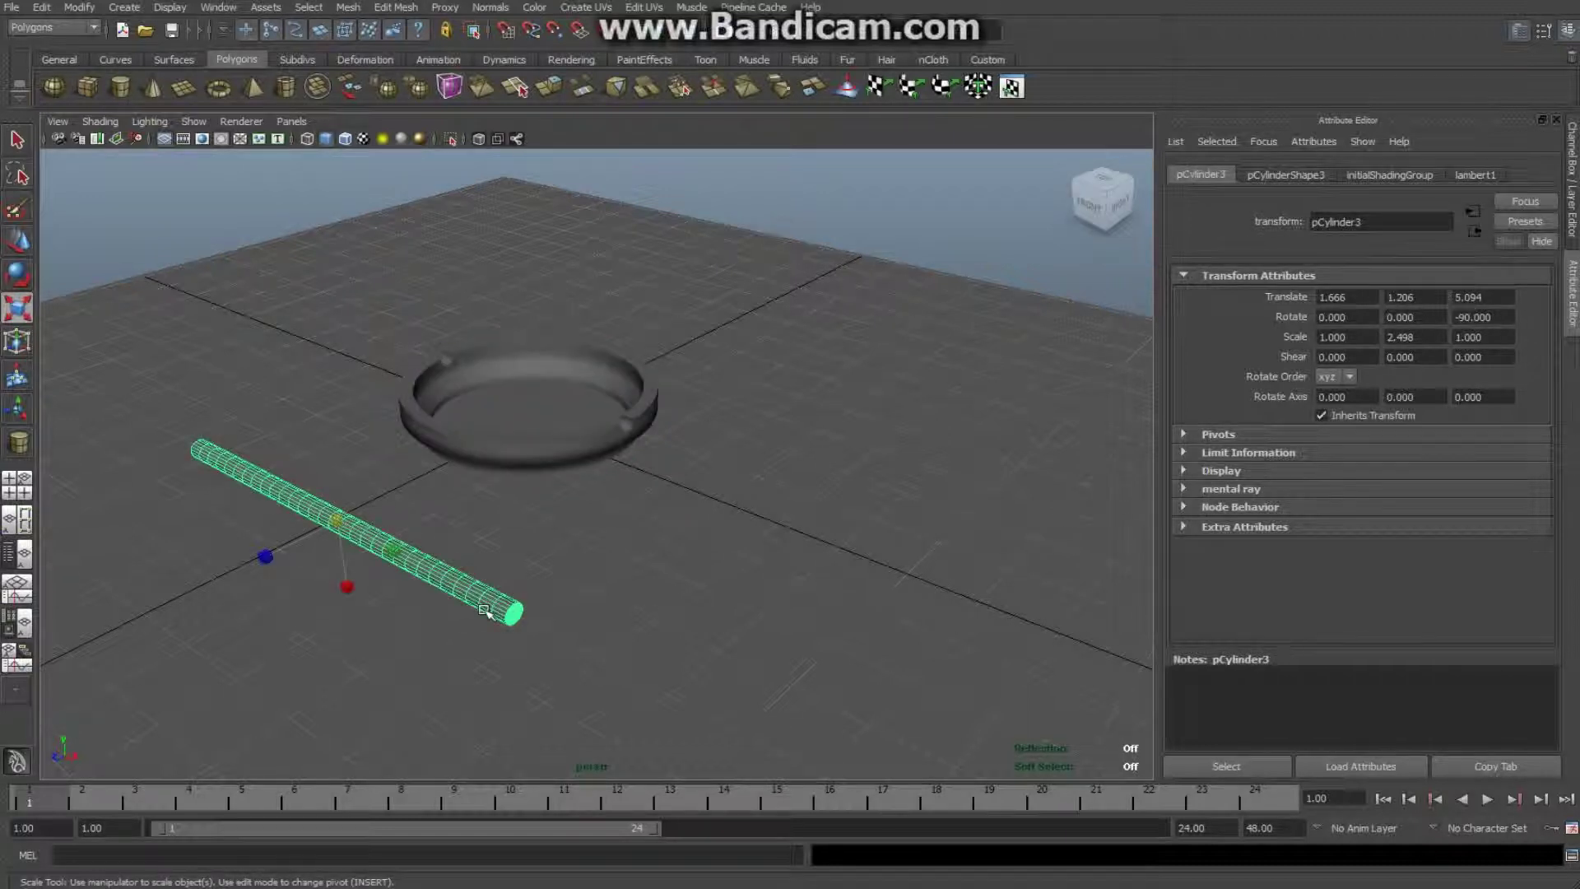
{"action": "key", "text": "e"}
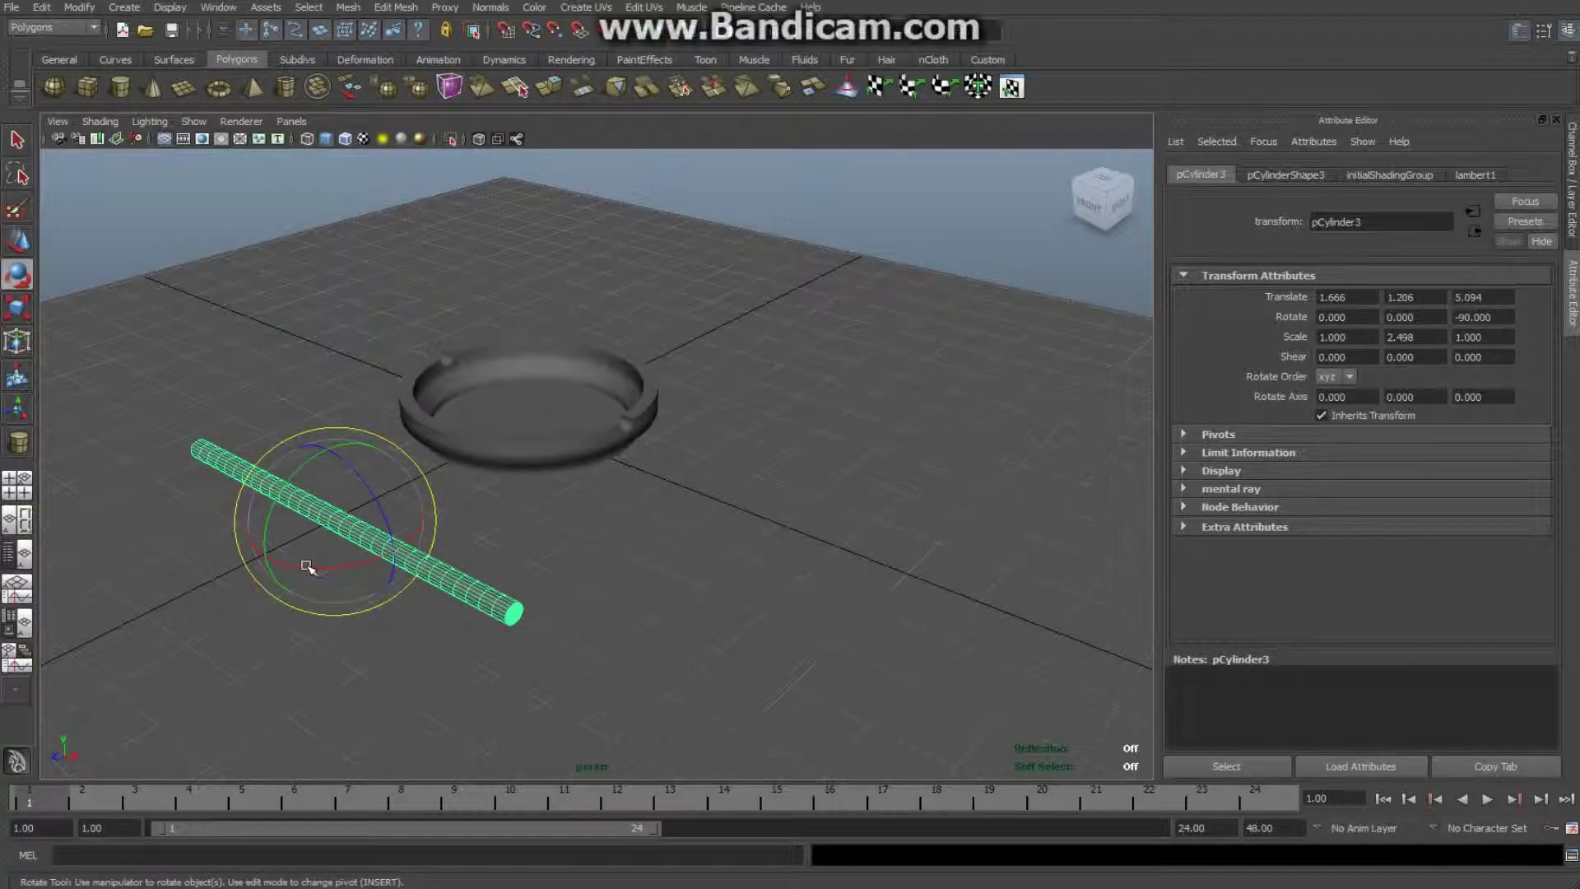
{"action": "left_click_drag", "start_coordinate": [325, 568], "coordinate": [441, 541]}
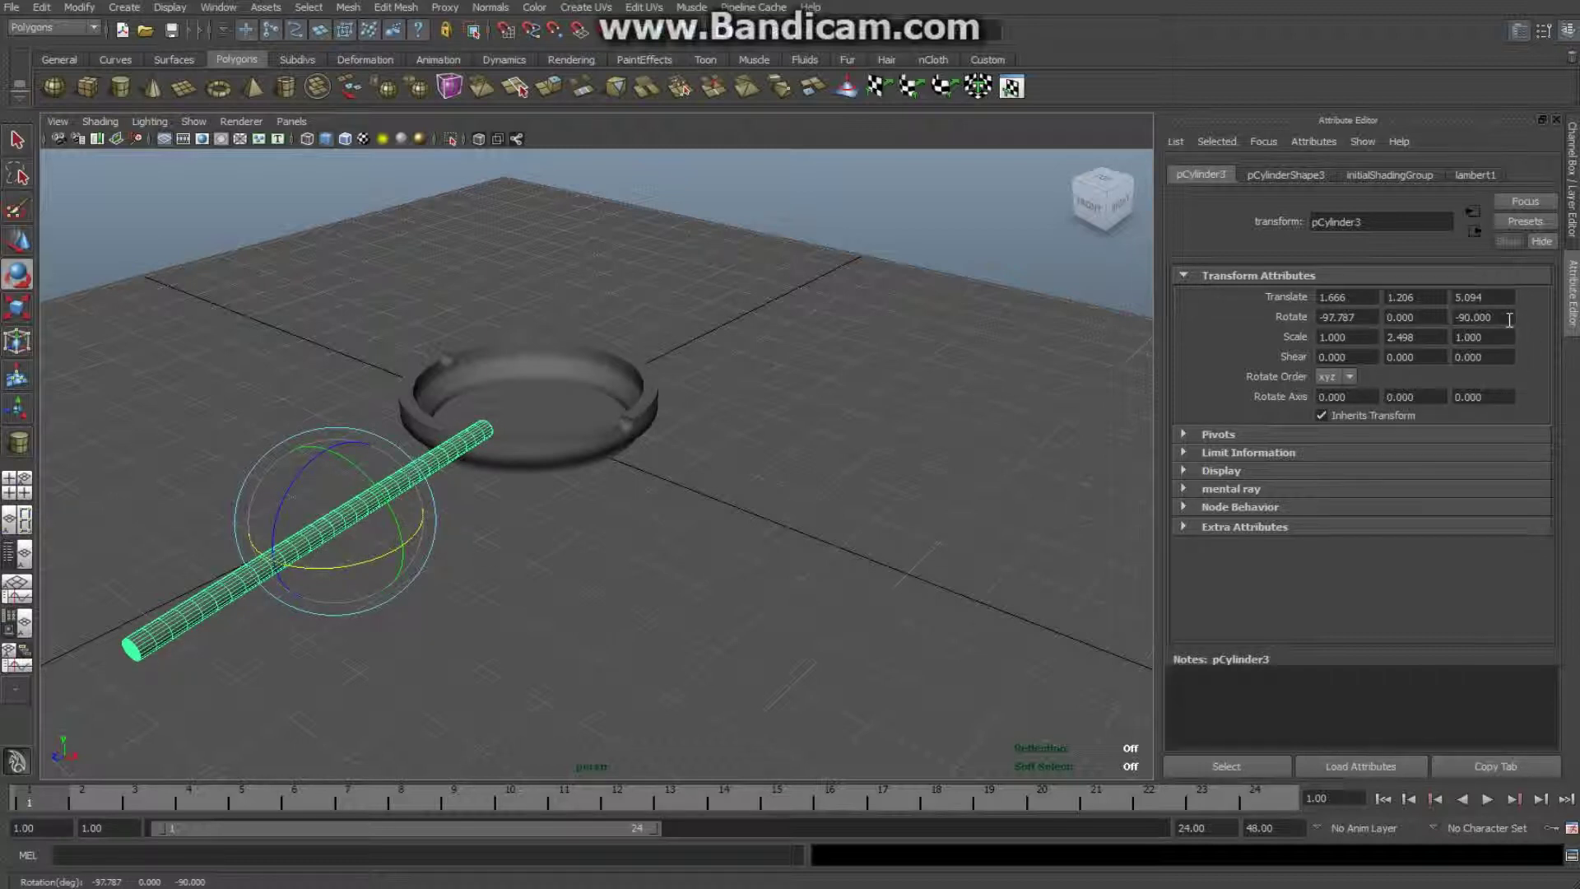
{"action": "left_click", "coordinate": [1376, 319]}
{"action": "type", "text": "-90"}
{"action": "key", "text": "Return"}
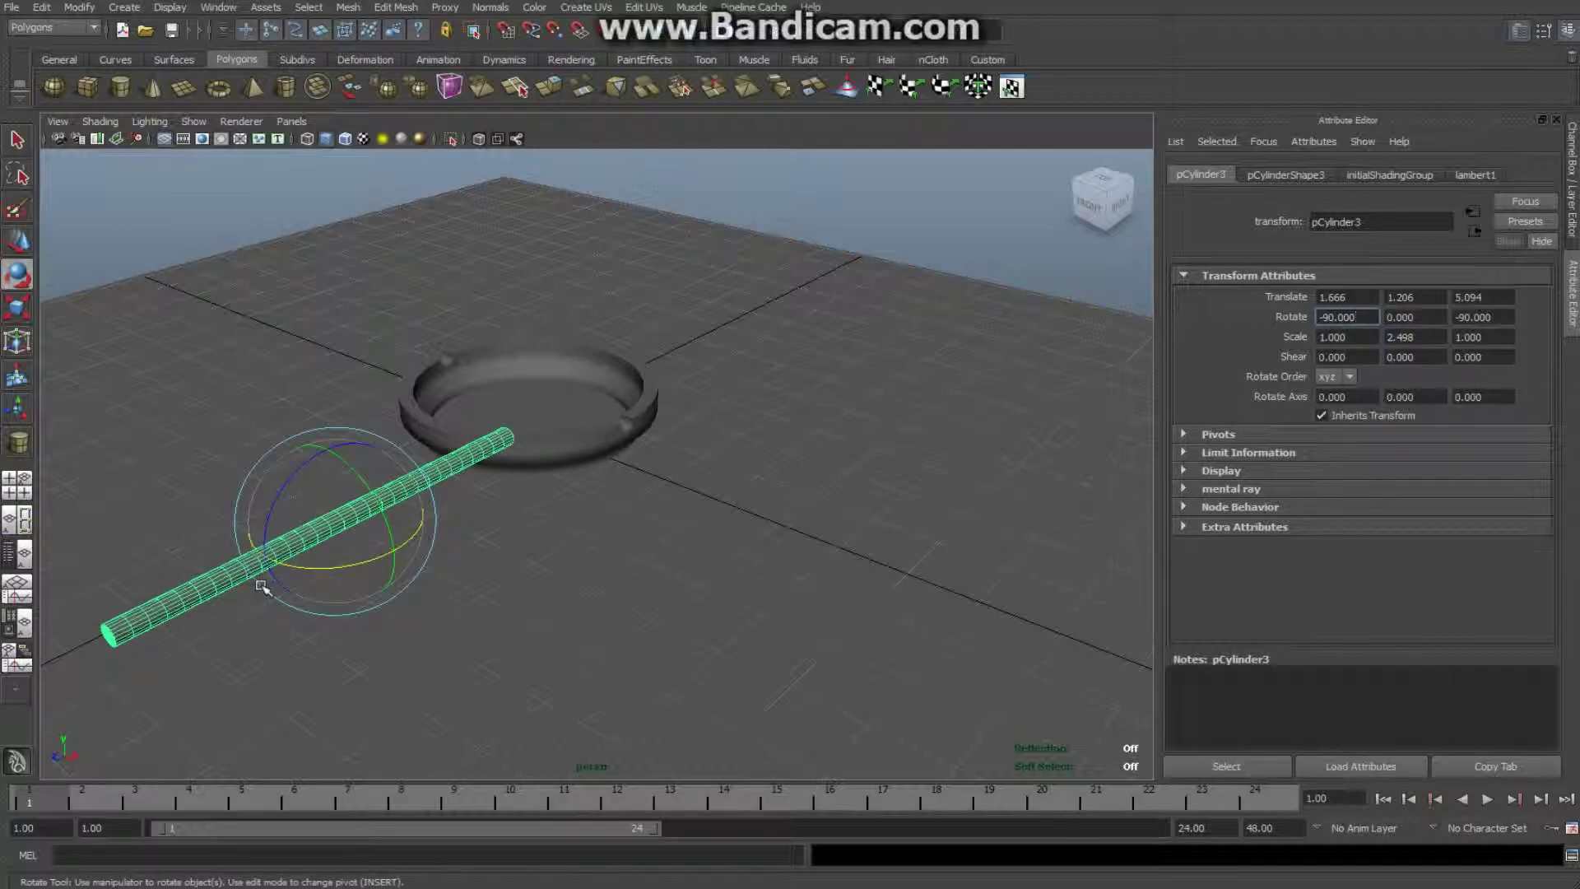
Step: Move the remaining cylinder across the ring, centred at about X 0 and Z -0.23, and lower it into the rim at about Y 0.71
{"action": "left_click", "coordinate": [227, 572]}
{"action": "left_click", "coordinate": [235, 590]}
{"action": "key", "text": "w"}
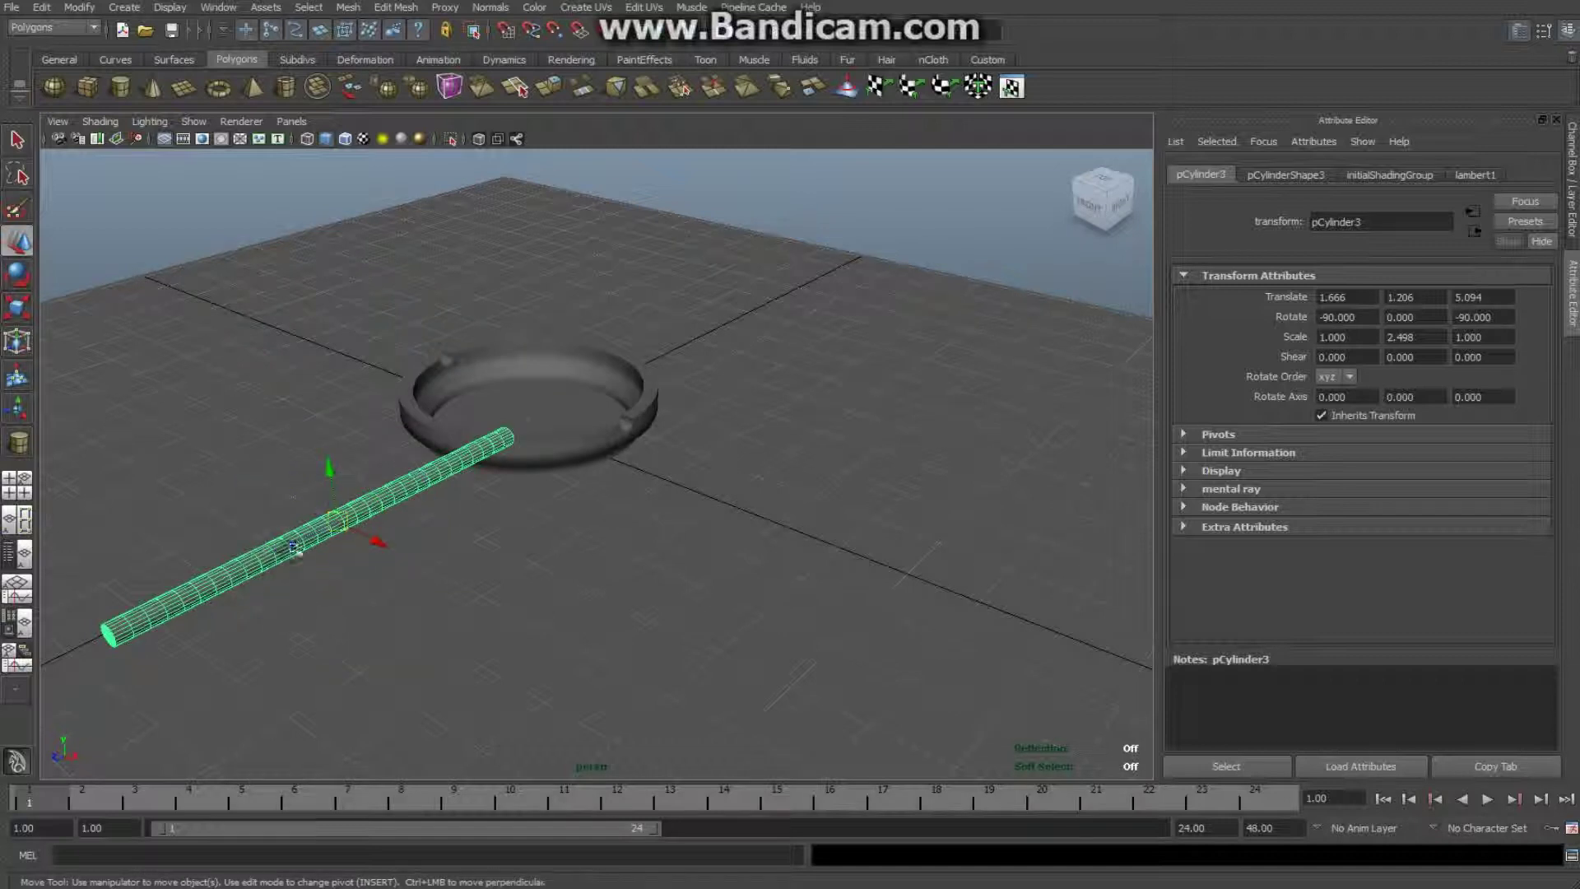
{"action": "left_click_drag", "start_coordinate": [297, 546], "coordinate": [497, 473]}
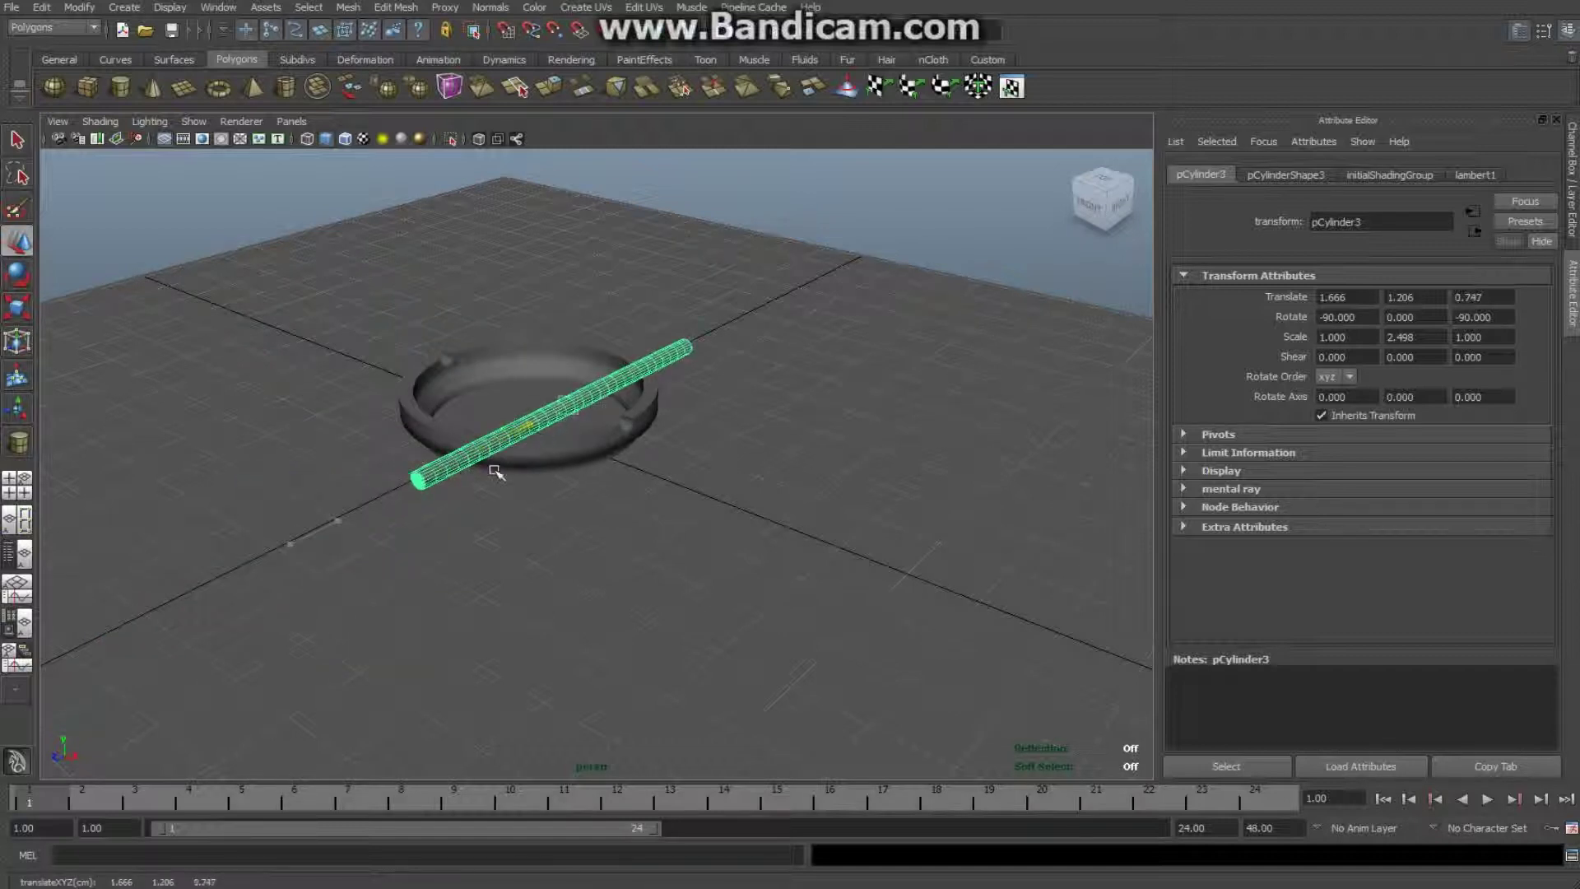
{"action": "left_click", "coordinate": [17, 485]}
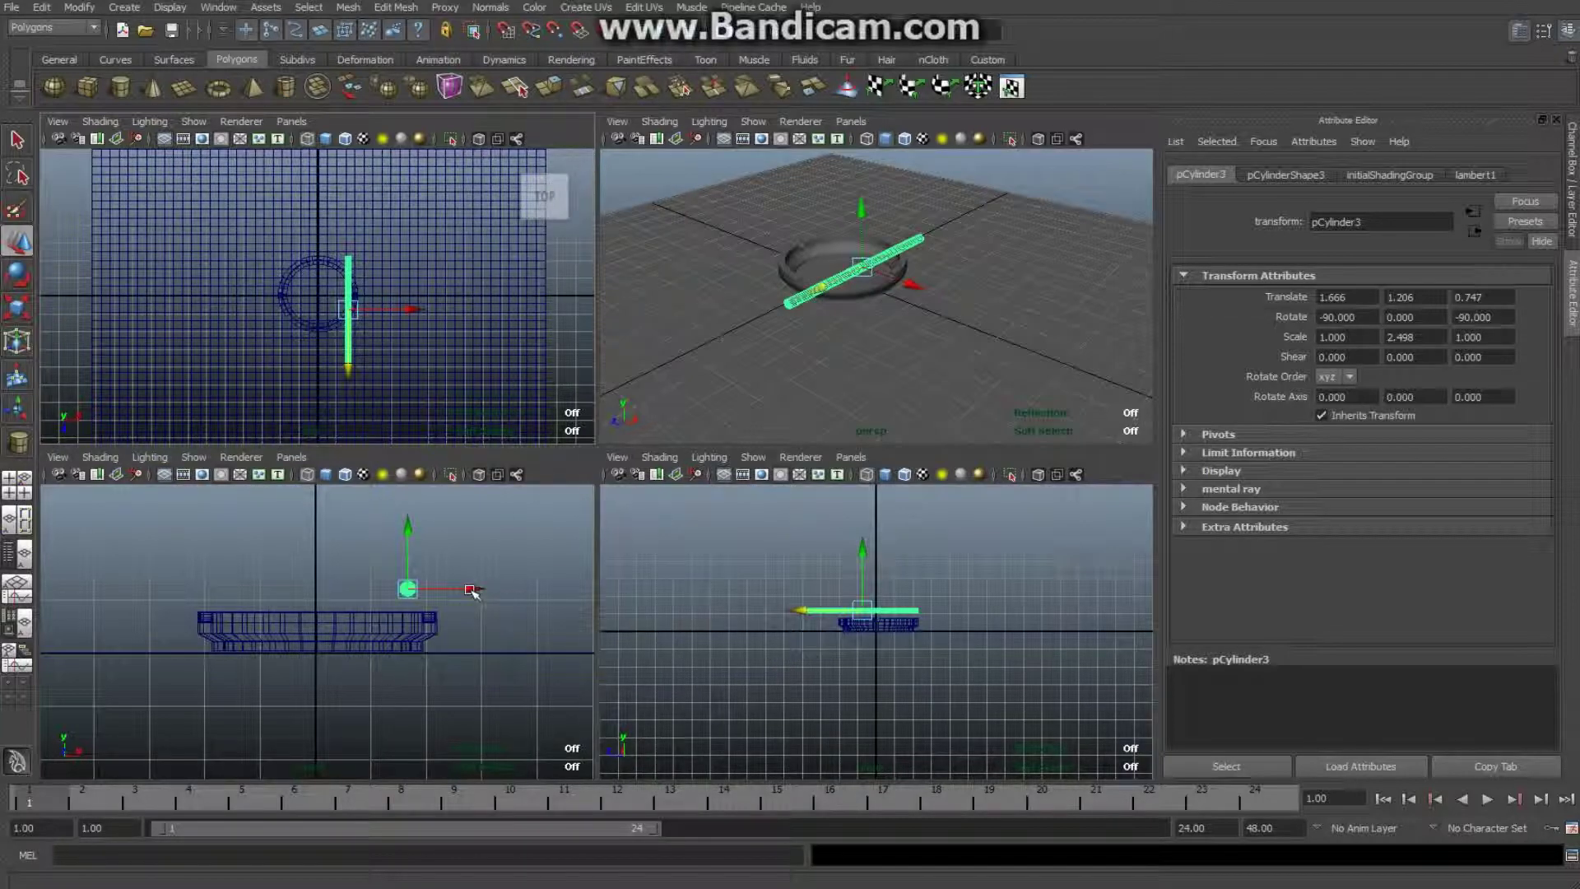
{"action": "left_click_drag", "start_coordinate": [472, 591], "coordinate": [385, 598]}
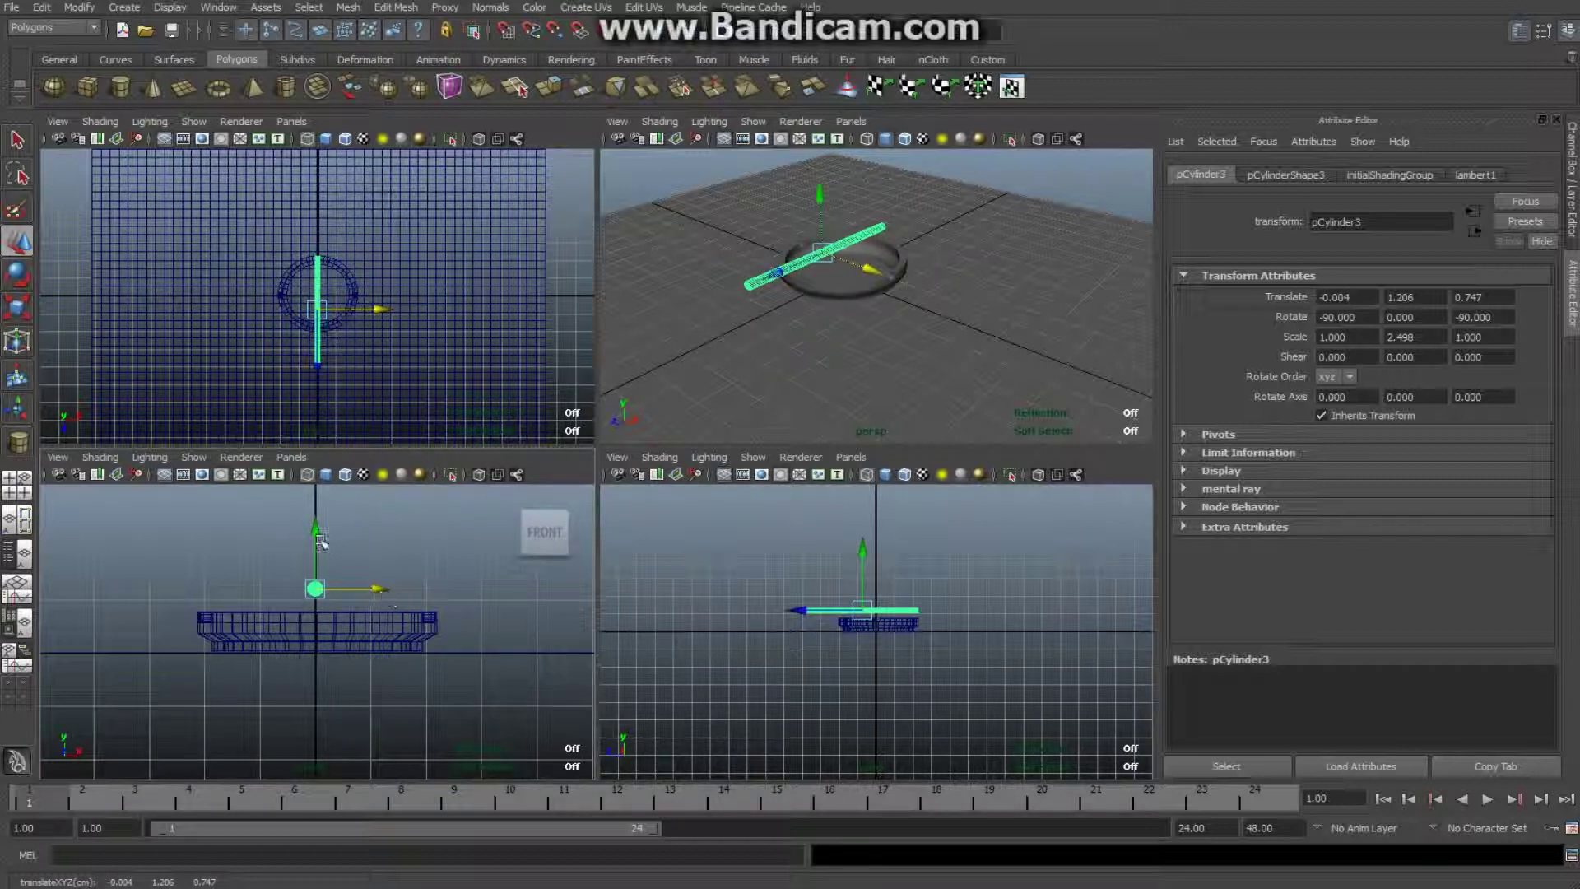
{"action": "left_click_drag", "start_coordinate": [315, 529], "coordinate": [320, 558]}
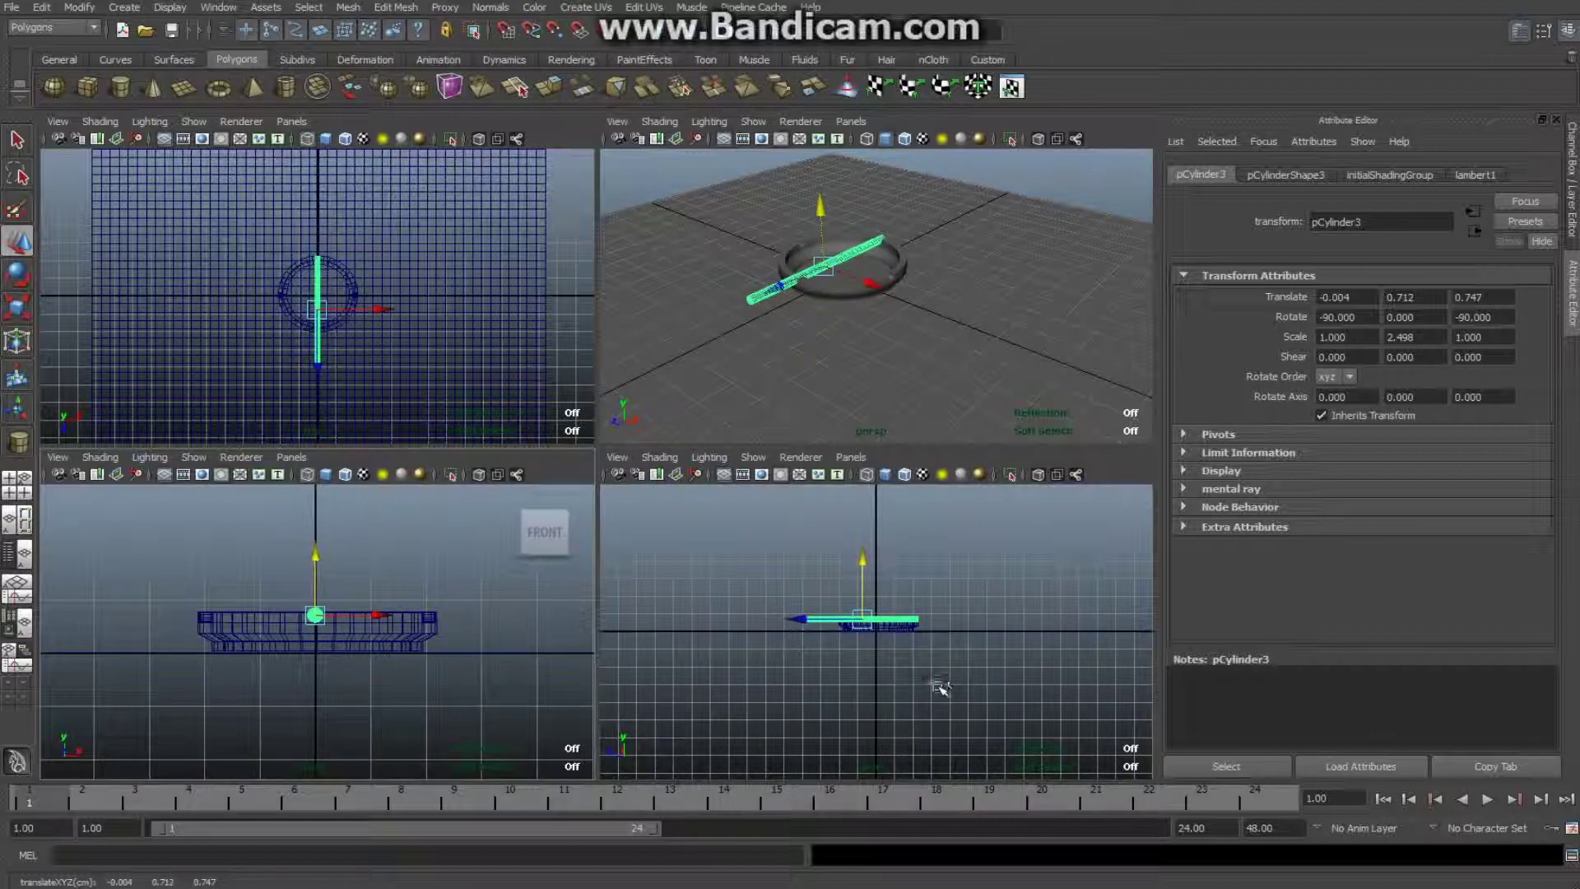
{"action": "left_click_drag", "start_coordinate": [813, 623], "coordinate": [838, 622]}
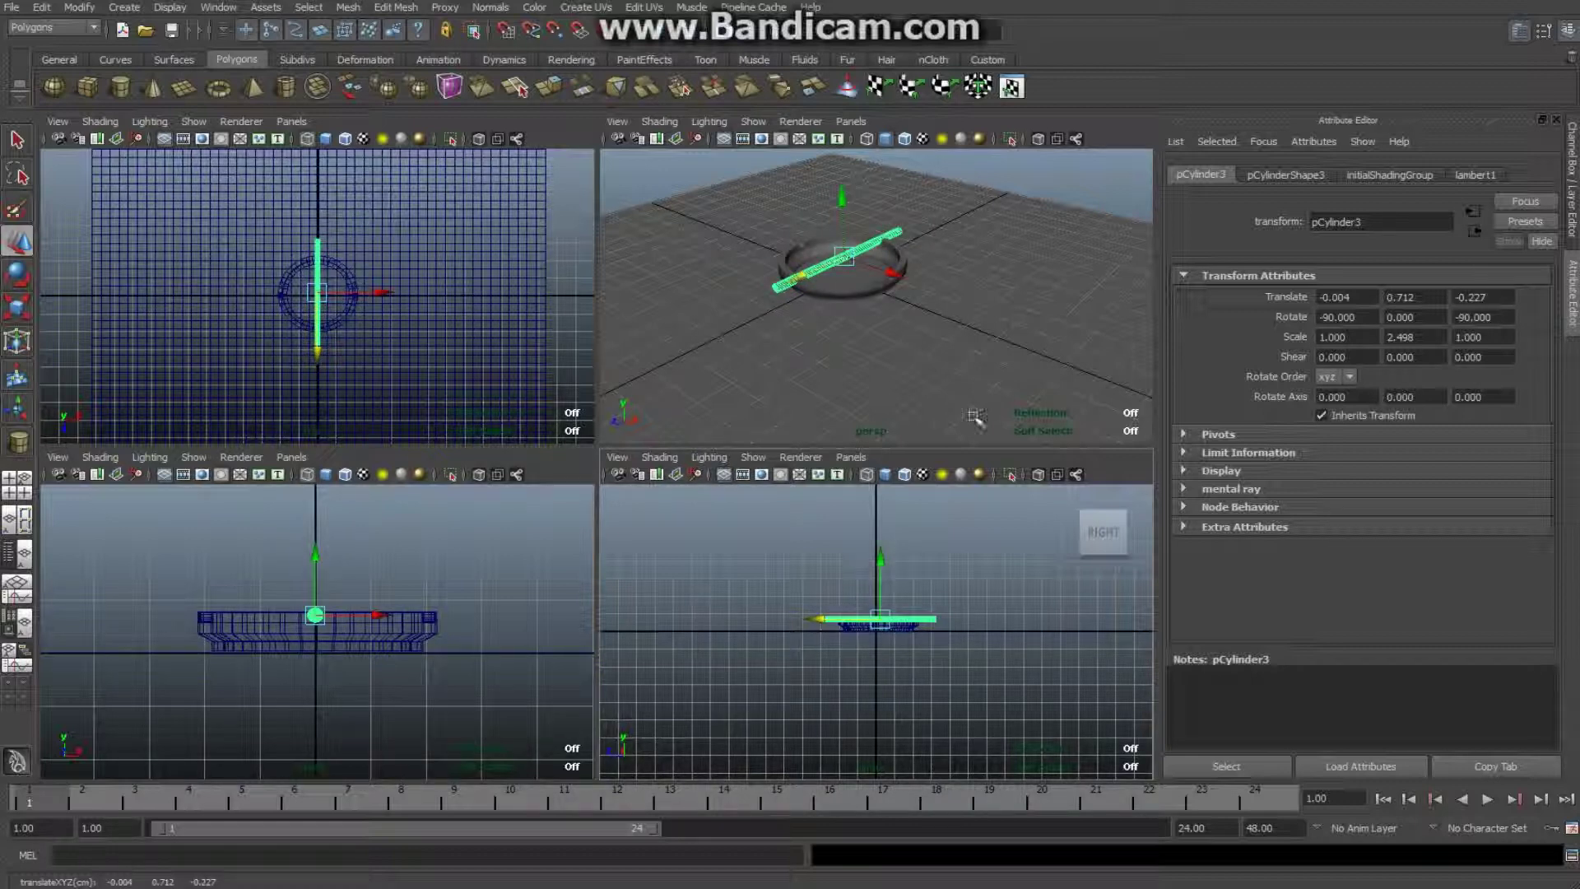
Step: Subtract the second cylinder from the notched ring with a Boolean Difference to cut the other two rim notches
{"action": "key", "text": "space"}
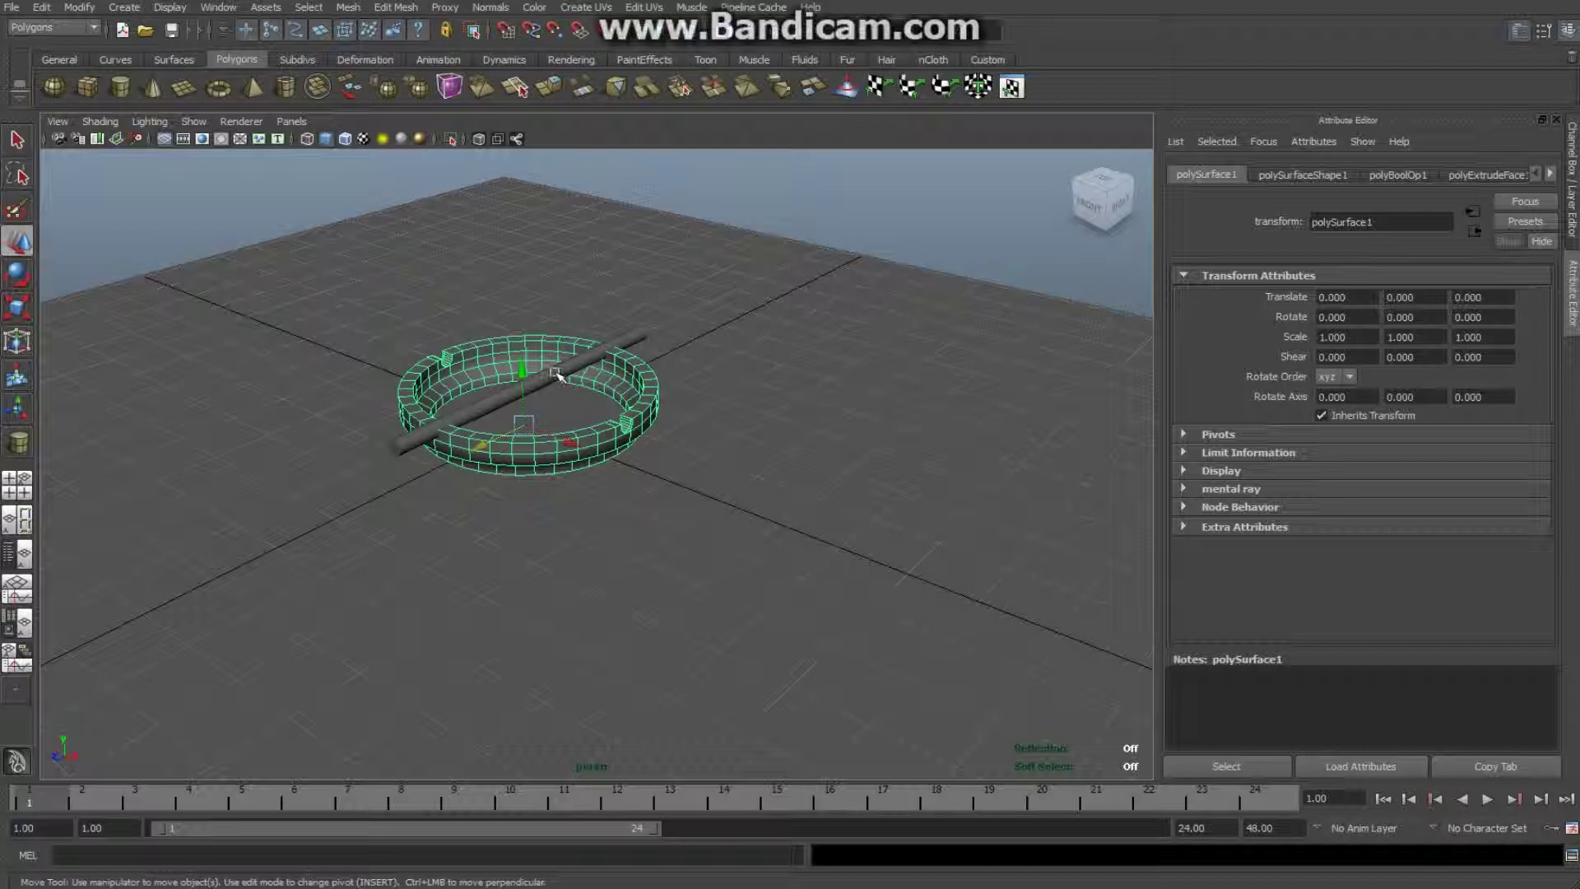
{"action": "key", "text": "ctrl+z"}
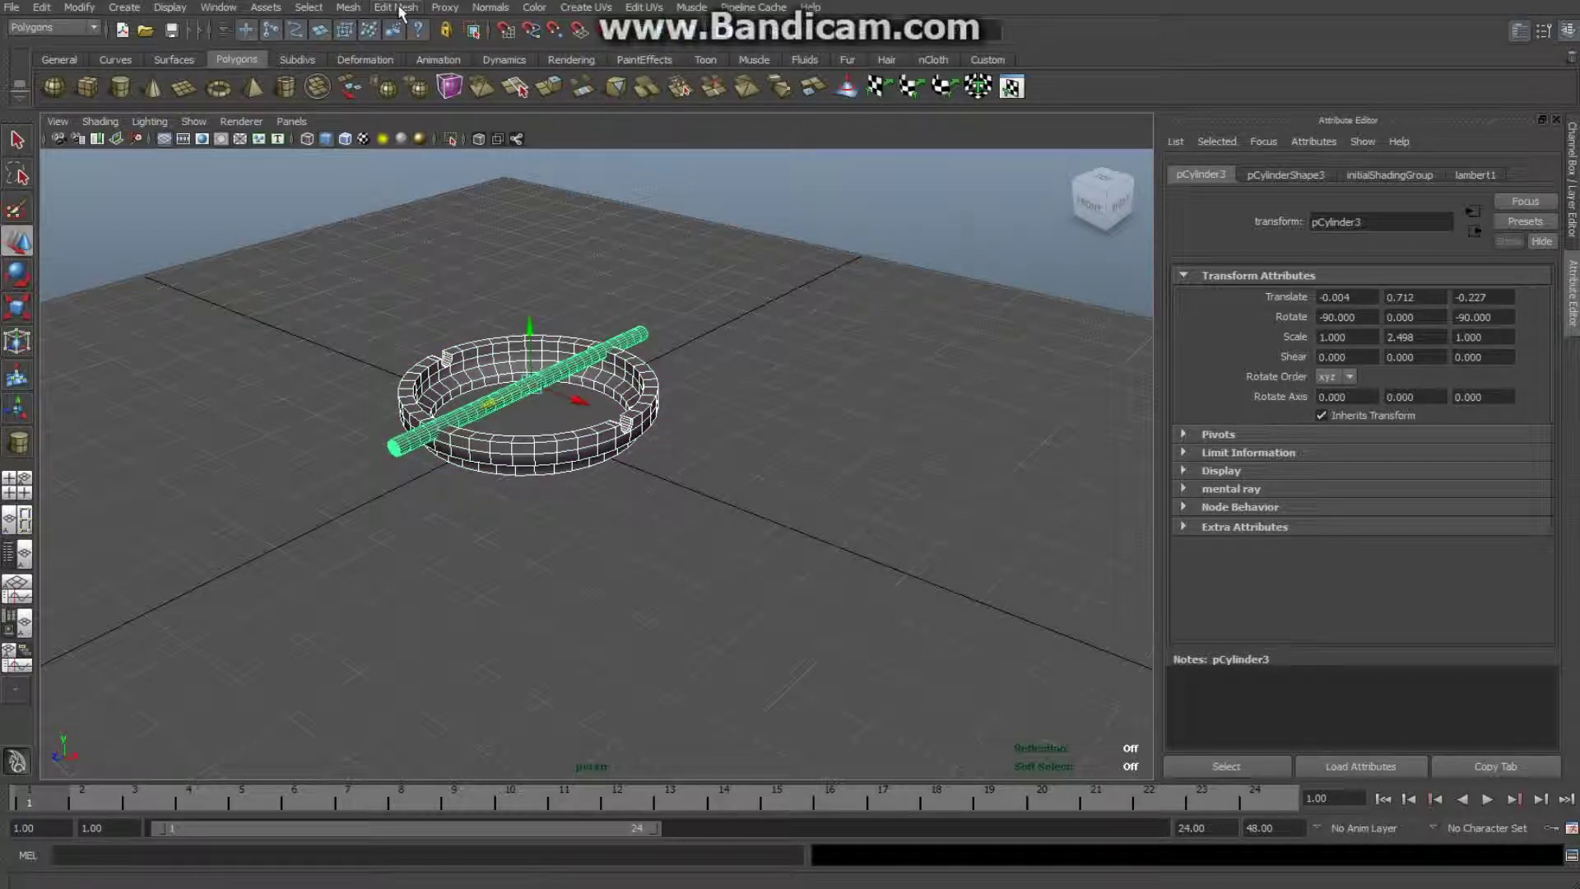
{"action": "left_click", "coordinate": [349, 9]}
{"action": "mouse_move", "coordinate": [452, 84]}
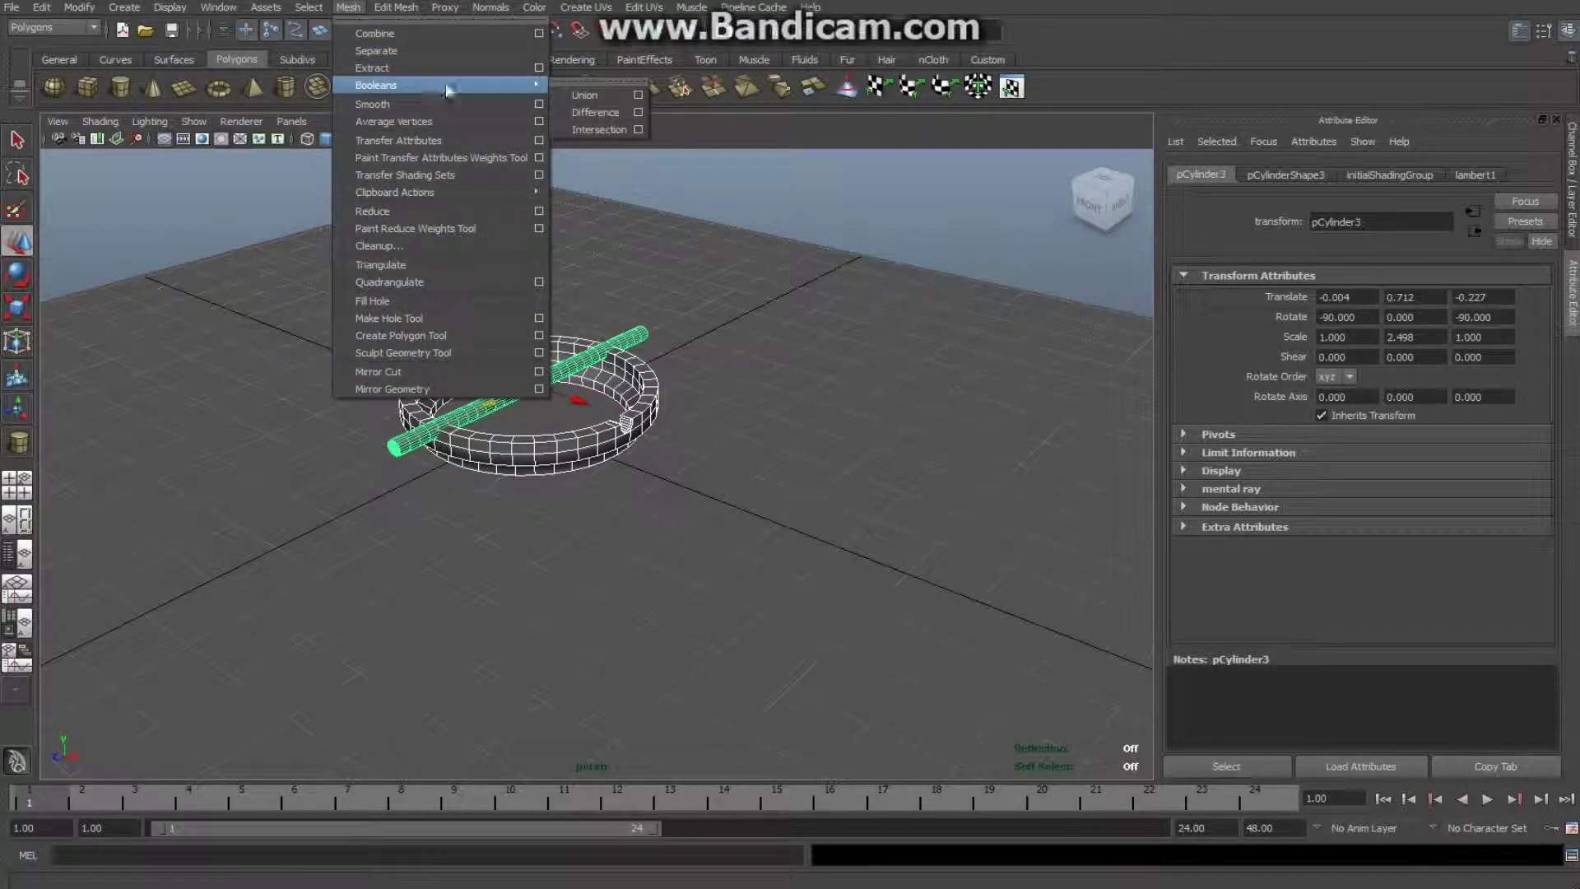
{"action": "left_click", "coordinate": [605, 114]}
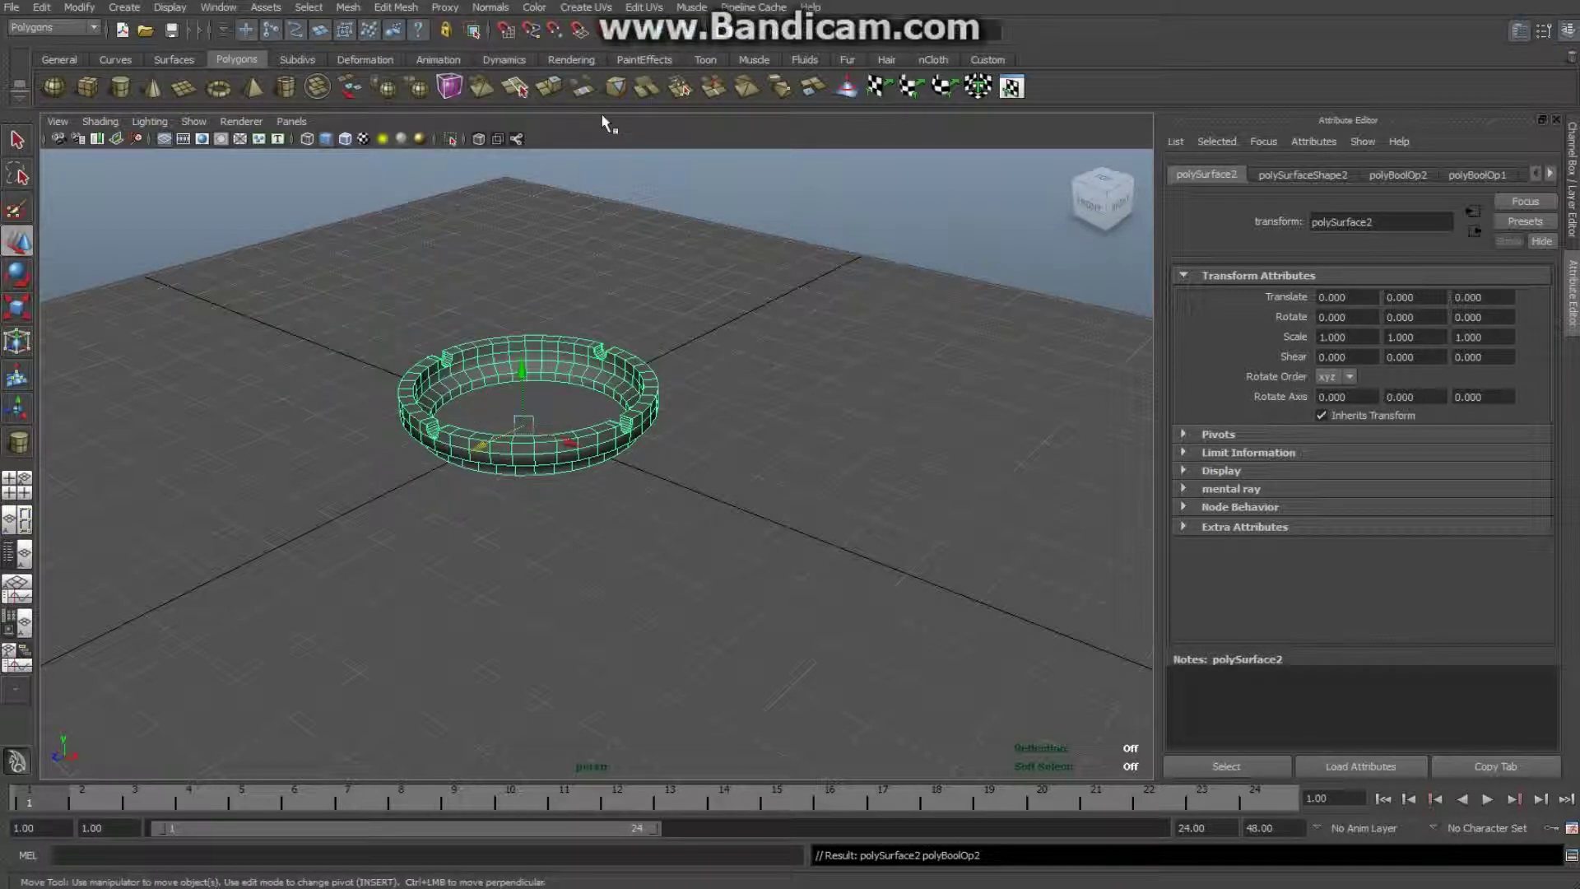
Step: Scale the ground plane under the ring uniformly to about 2.42
{"action": "mouse_move", "coordinate": [863, 614]}
{"action": "left_mouse_down", "text": "alt"}
{"action": "mouse_move", "coordinate": [847, 660]}
{"action": "mouse_move", "coordinate": [888, 631]}
{"action": "left_mouse_up", "text": "alt"}
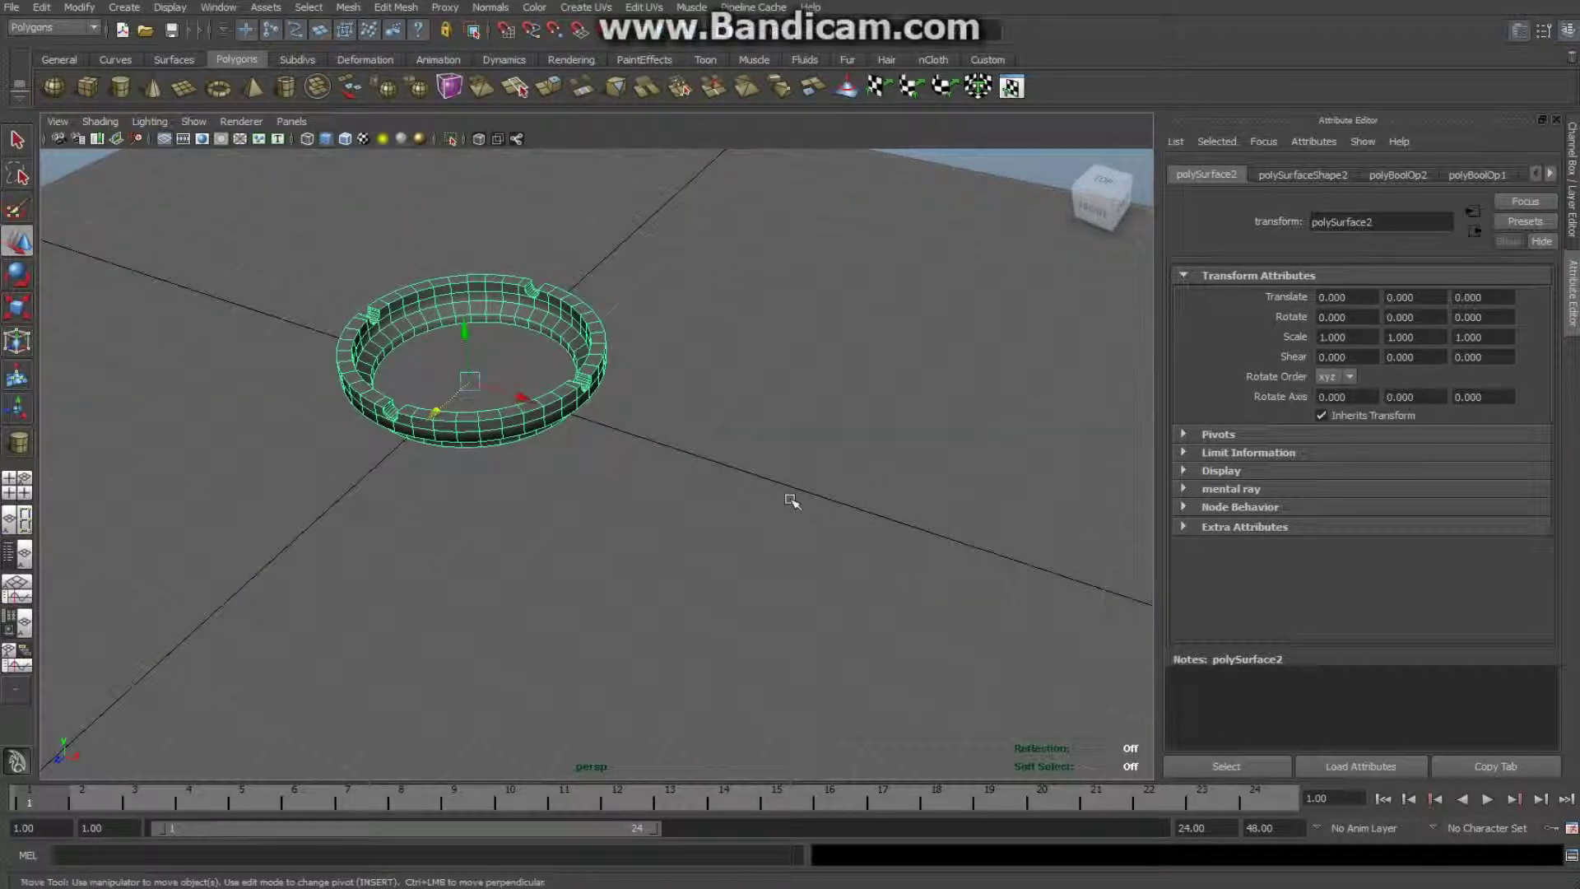
{"action": "left_click_drag", "start_coordinate": [793, 501], "coordinate": [876, 625], "text": "alt"}
{"action": "right_click_drag", "start_coordinate": [868, 594], "coordinate": [863, 590], "text": "alt"}
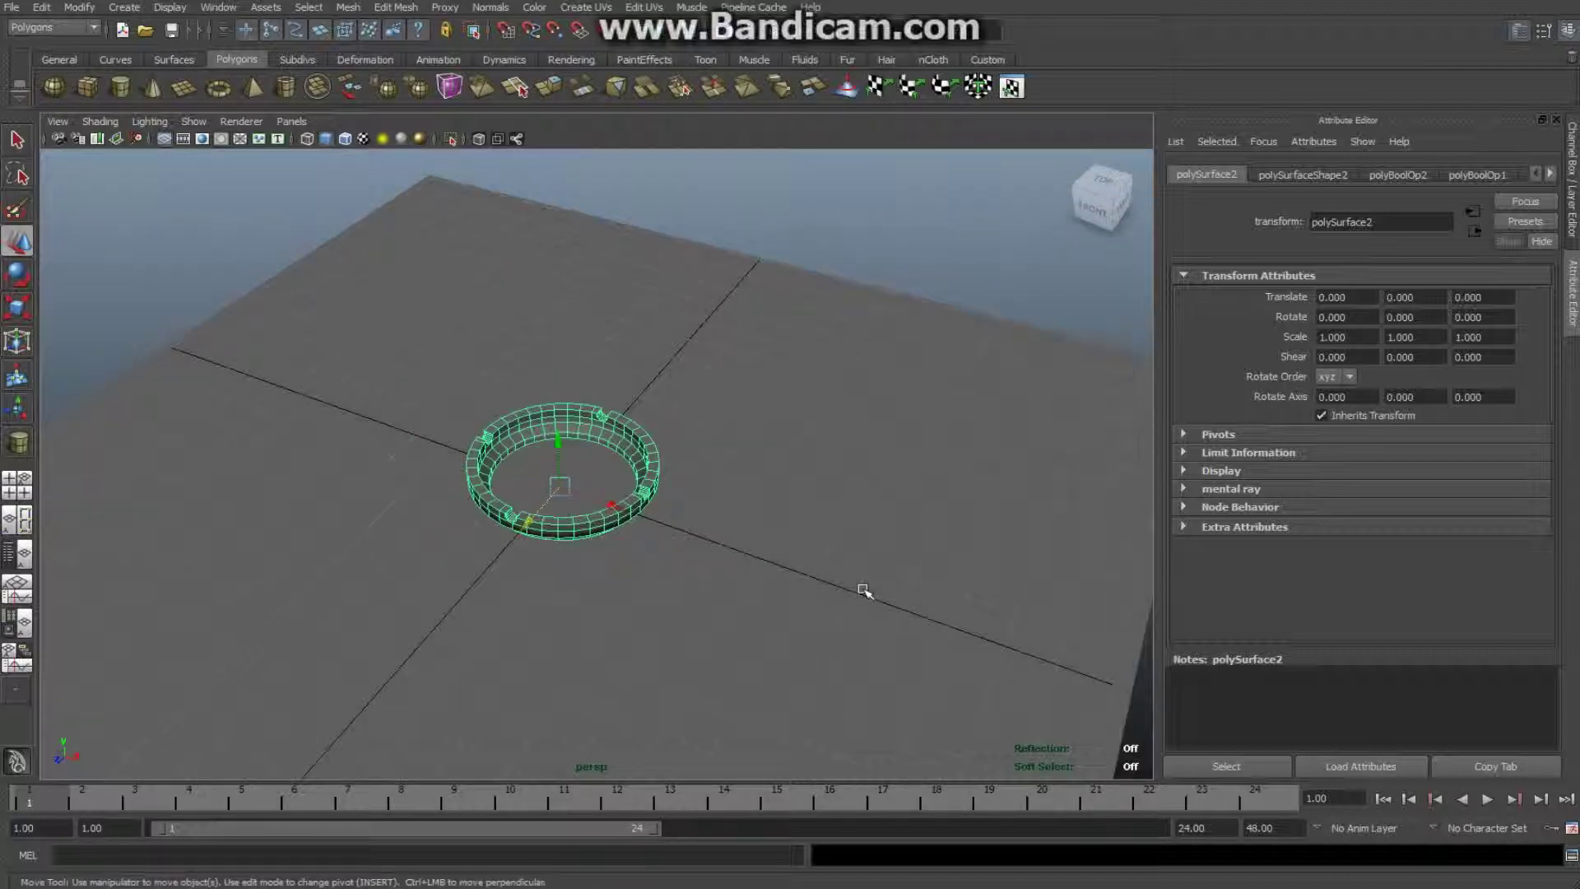
{"action": "left_click", "coordinate": [862, 469]}
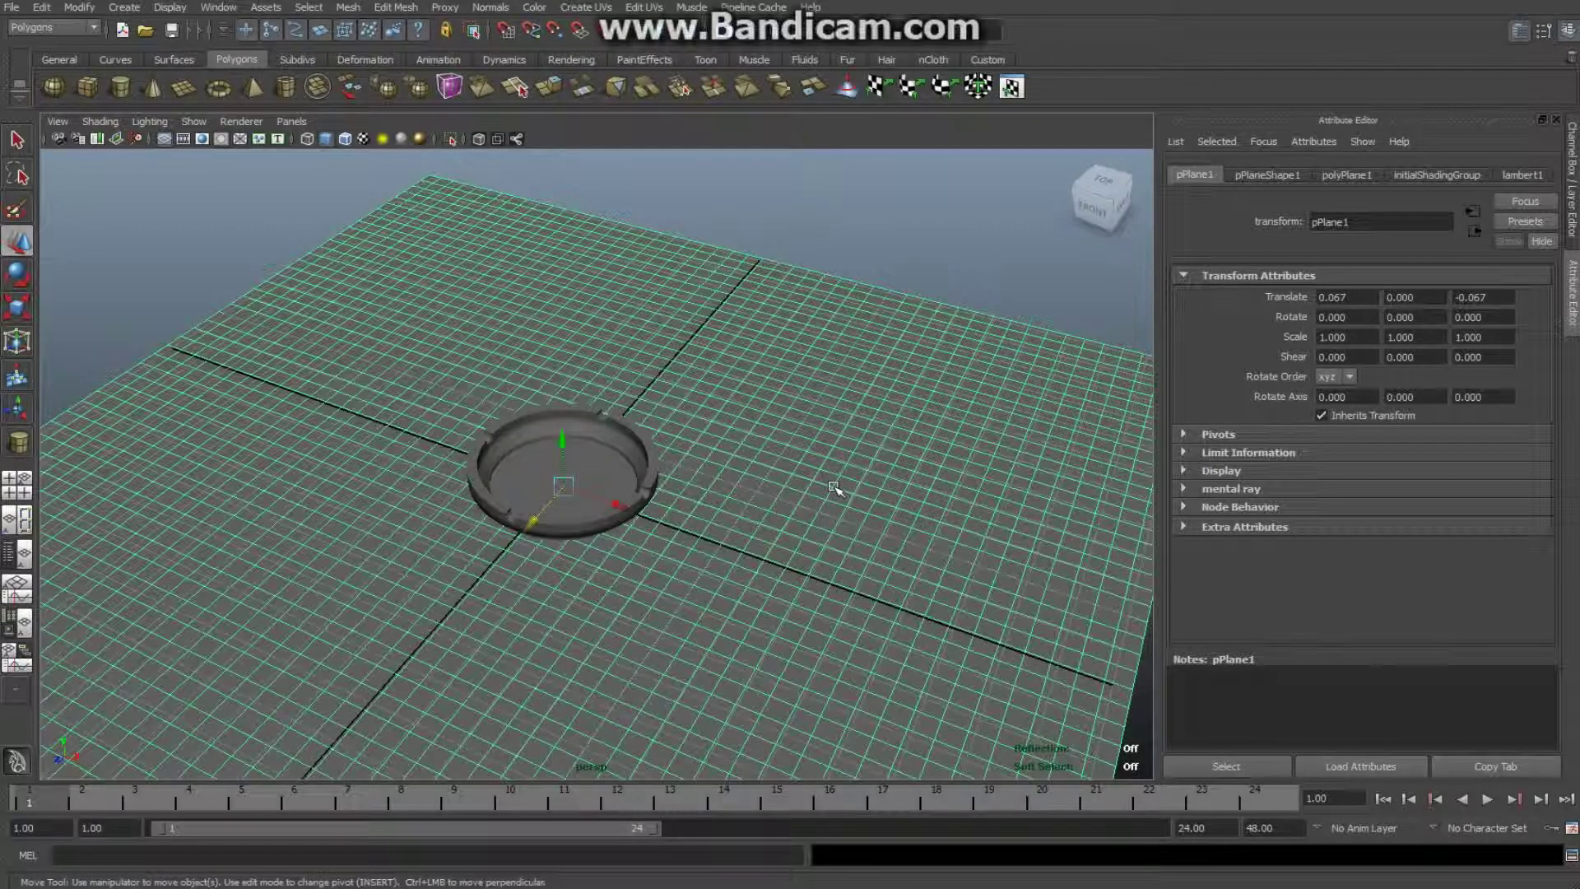
{"action": "key", "text": "r"}
{"action": "middle_click_drag", "start_coordinate": [1062, 461], "coordinate": [866, 500]}
{"action": "middle_click_drag", "start_coordinate": [812, 452], "coordinate": [839, 395]}
Step: Assign a new mia_material_x material to the ground plane, filtering the material list by "MIA"
{"action": "right_click", "coordinate": [832, 367]}
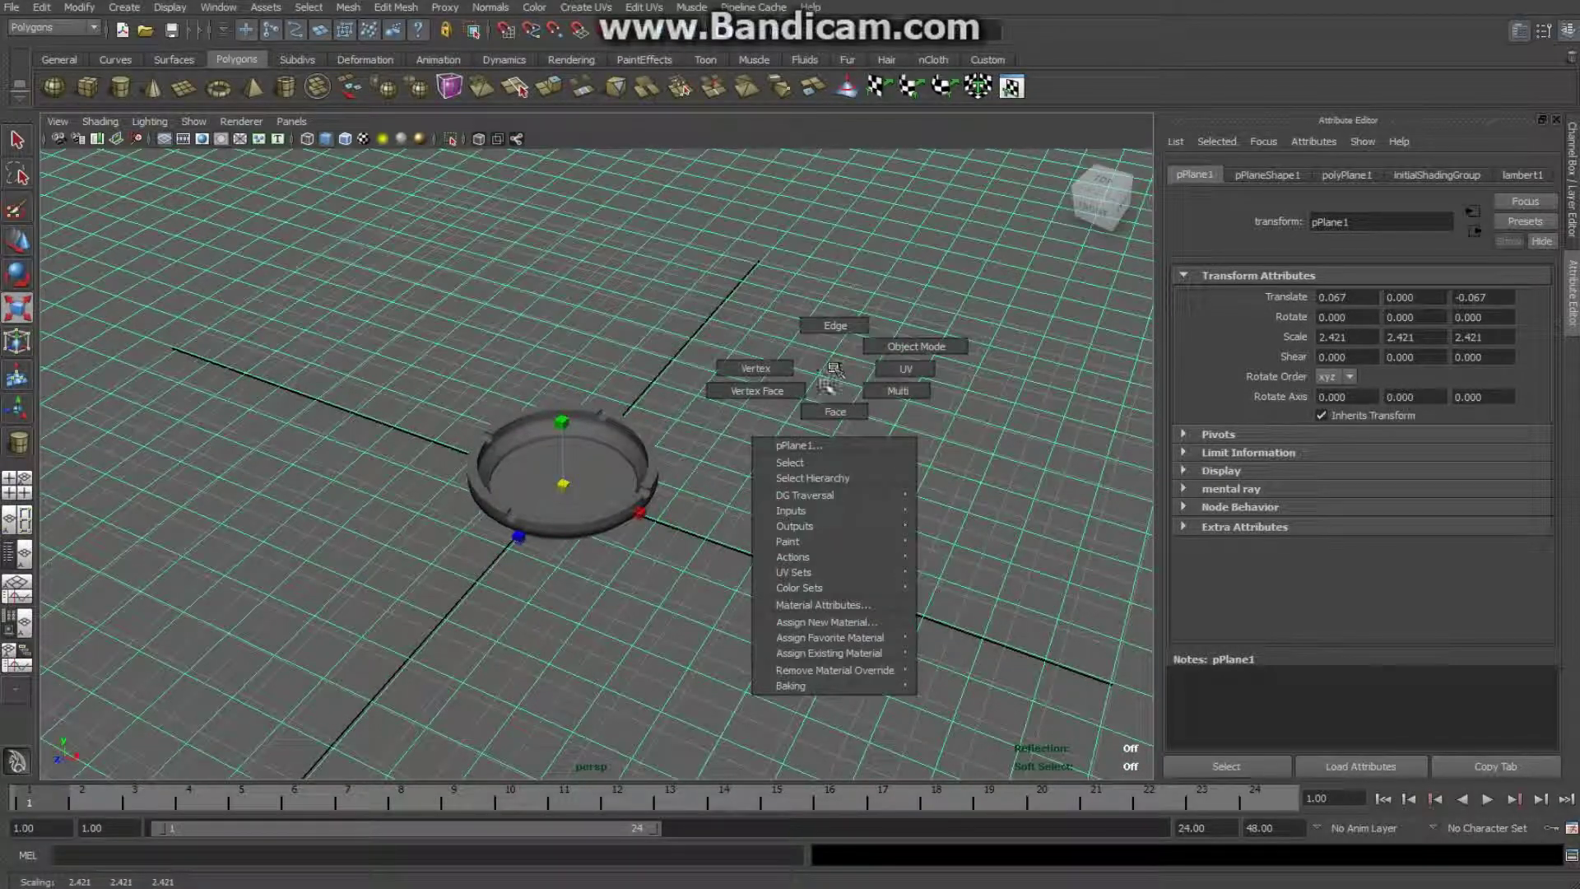
{"action": "left_click", "coordinate": [856, 623]}
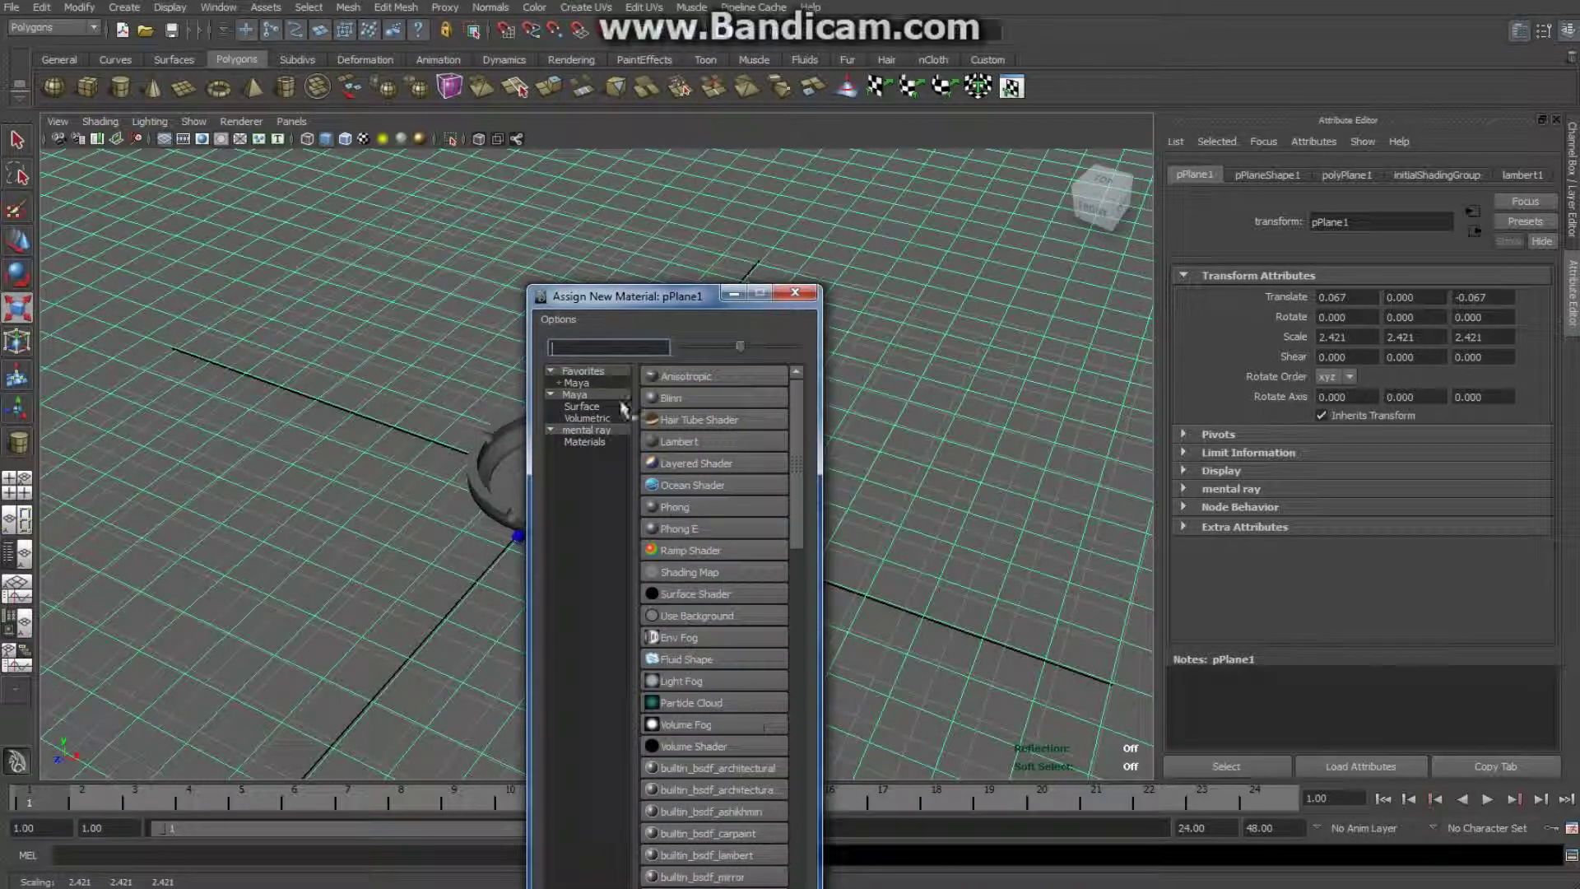
{"action": "left_click", "coordinate": [601, 344]}
{"action": "type", "text": "MIA"}
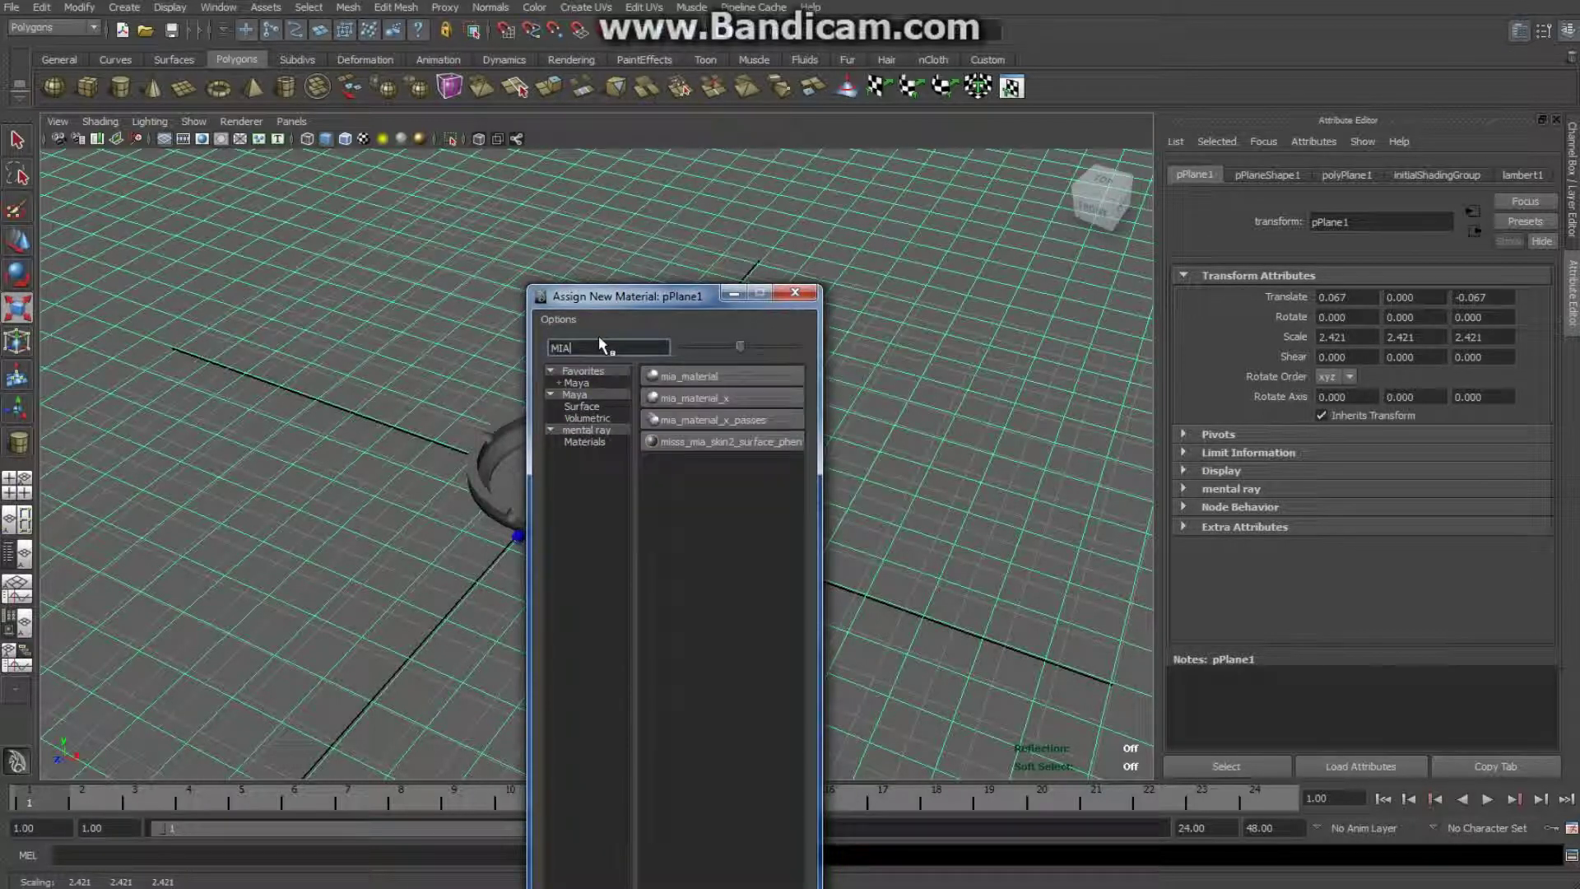
{"action": "left_click", "coordinate": [749, 396]}
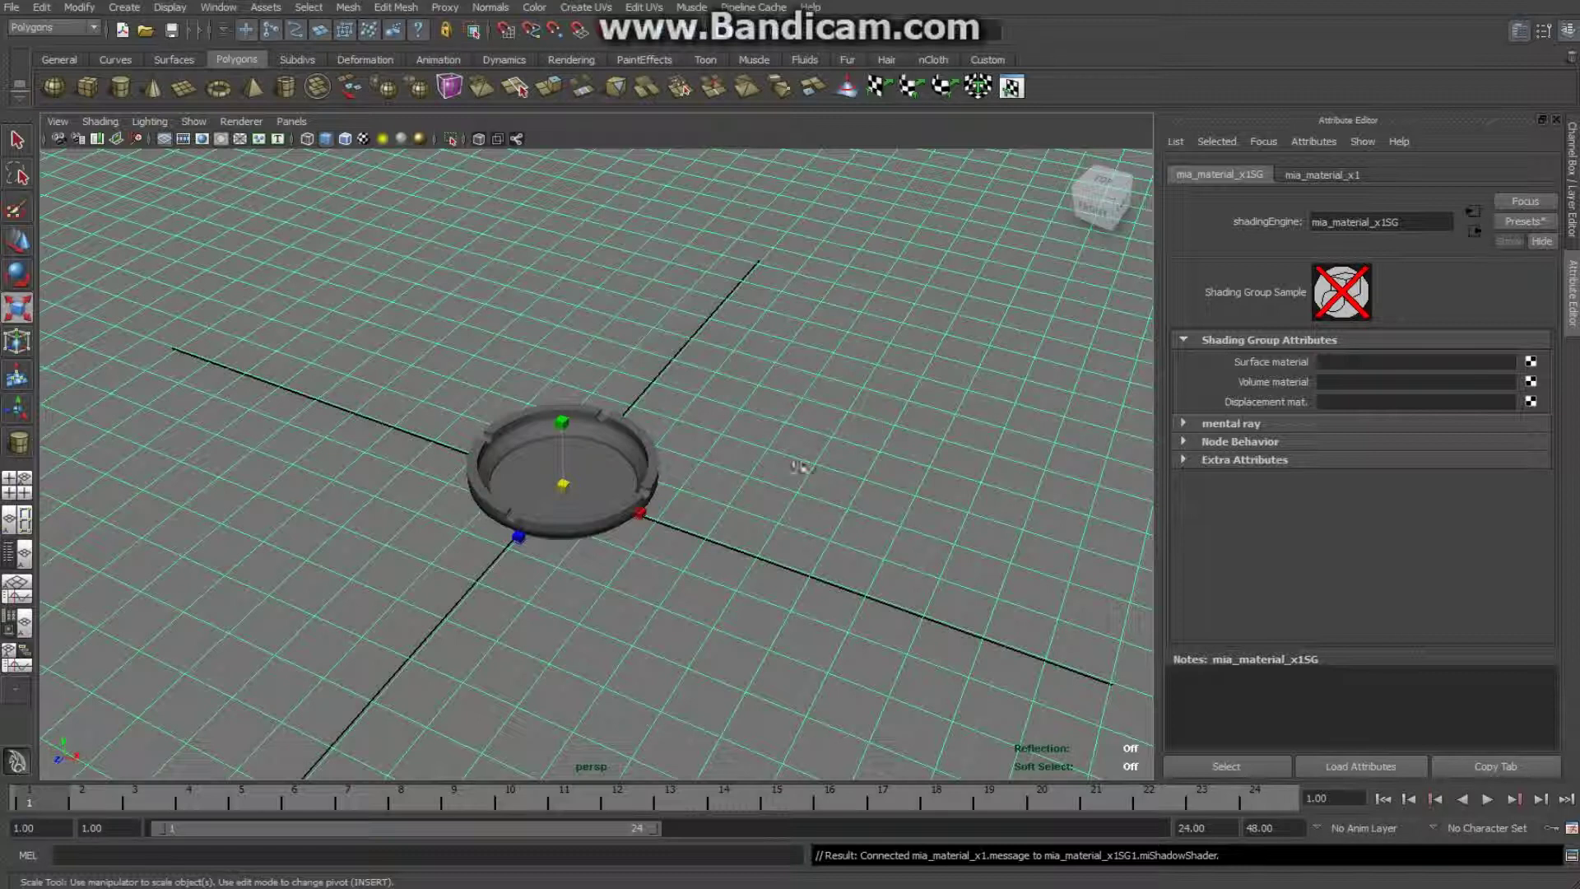
Step: Assign a new Phong E material to the ground plane, filtering the material list by "PHO"
{"action": "right_click_drag", "start_coordinate": [782, 385], "coordinate": [839, 646]}
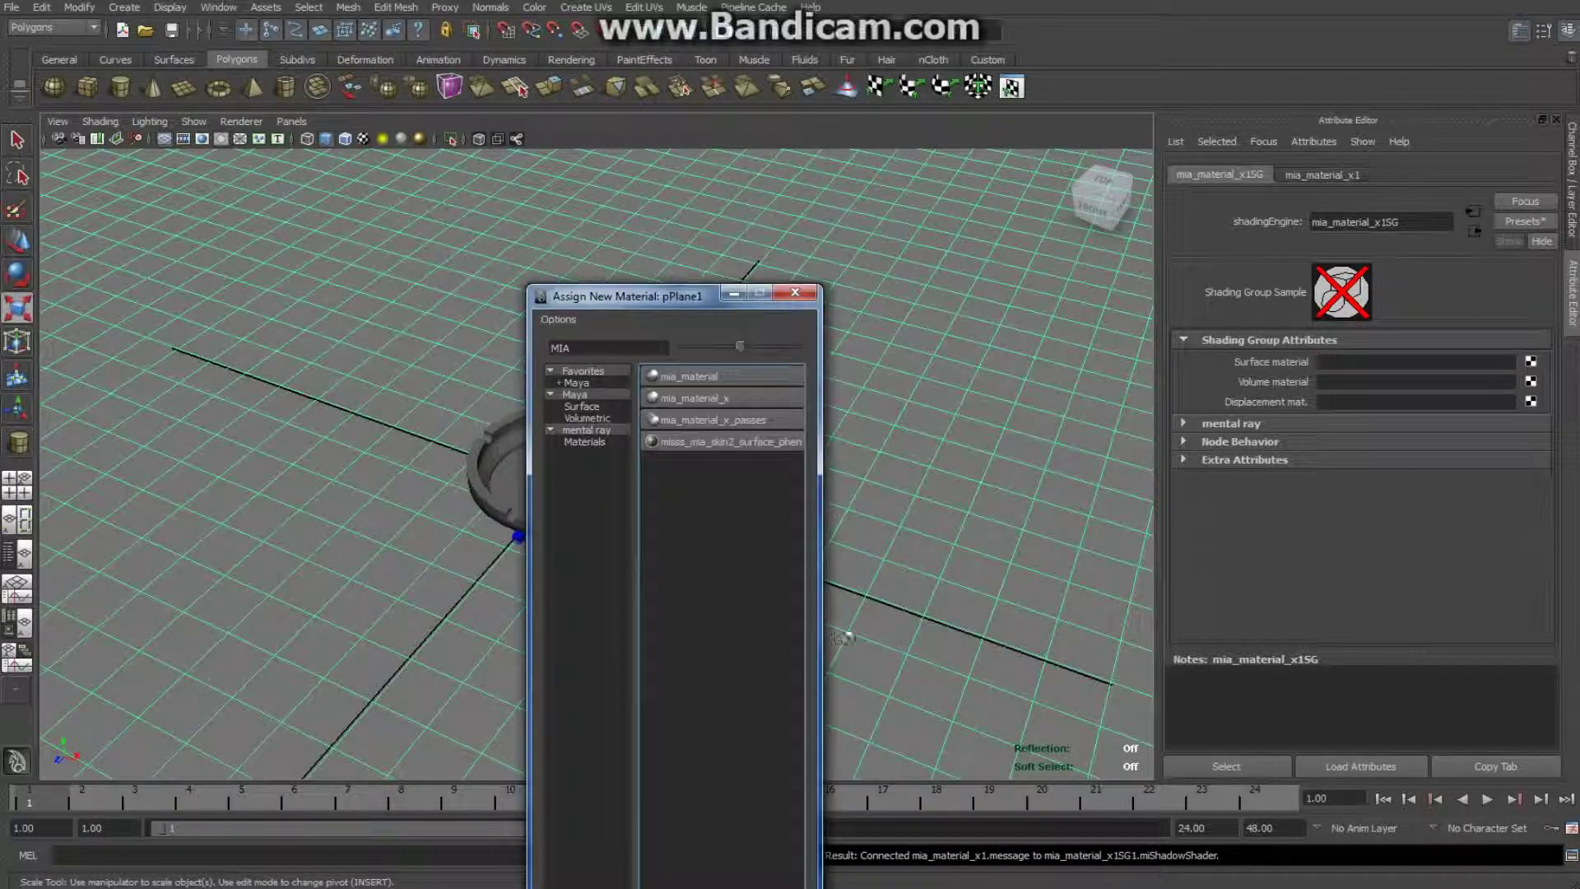
{"action": "double_click", "coordinate": [608, 348]}
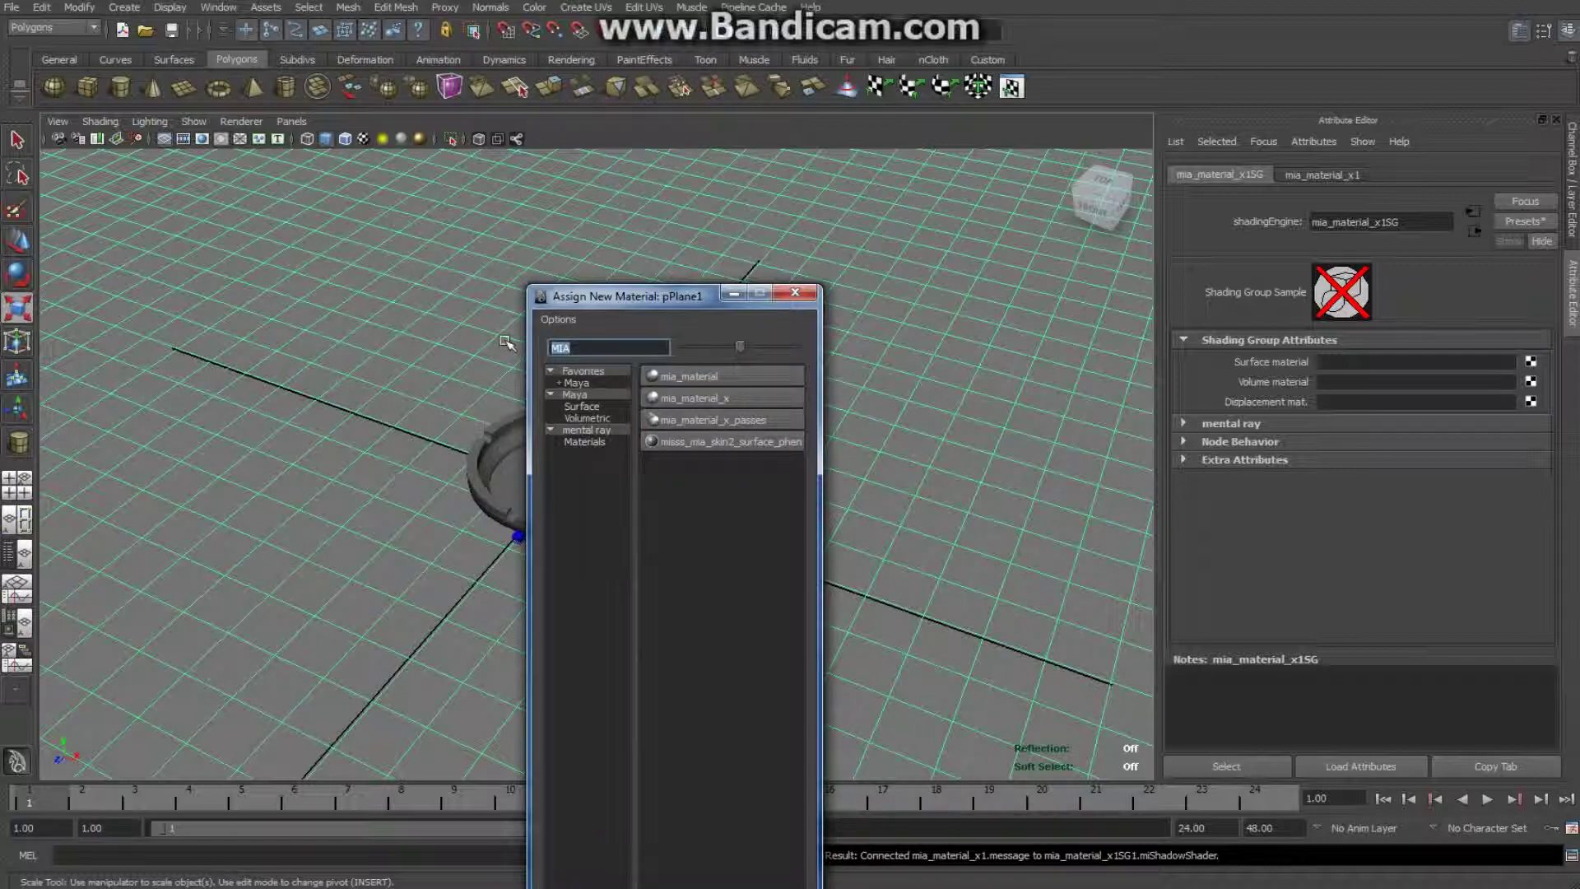
{"action": "type", "text": "PHO"}
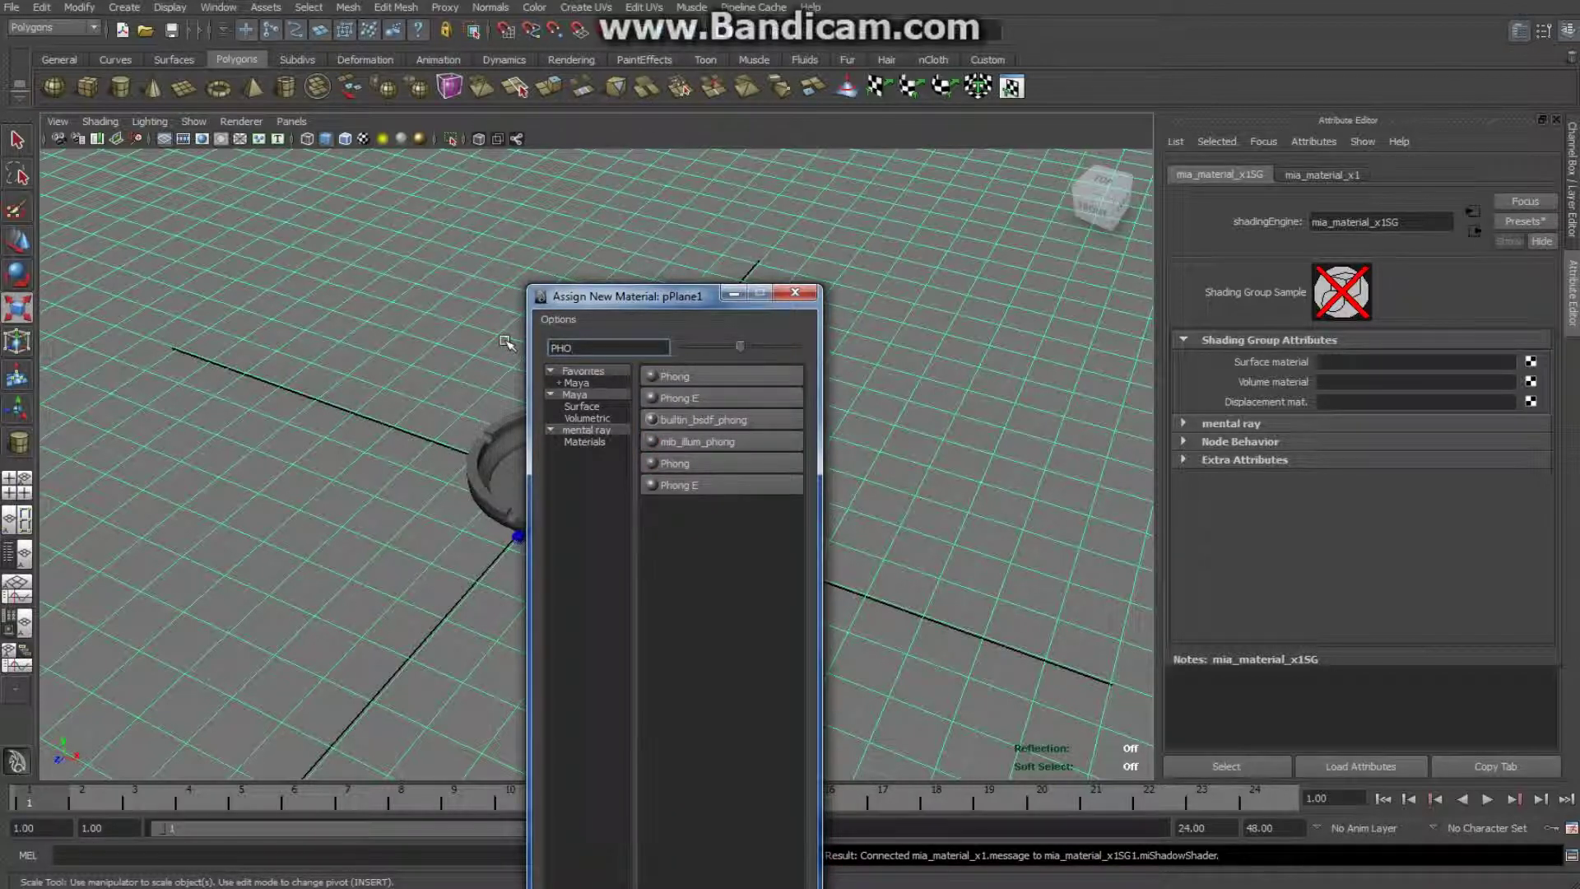
{"action": "left_click", "coordinate": [726, 396]}
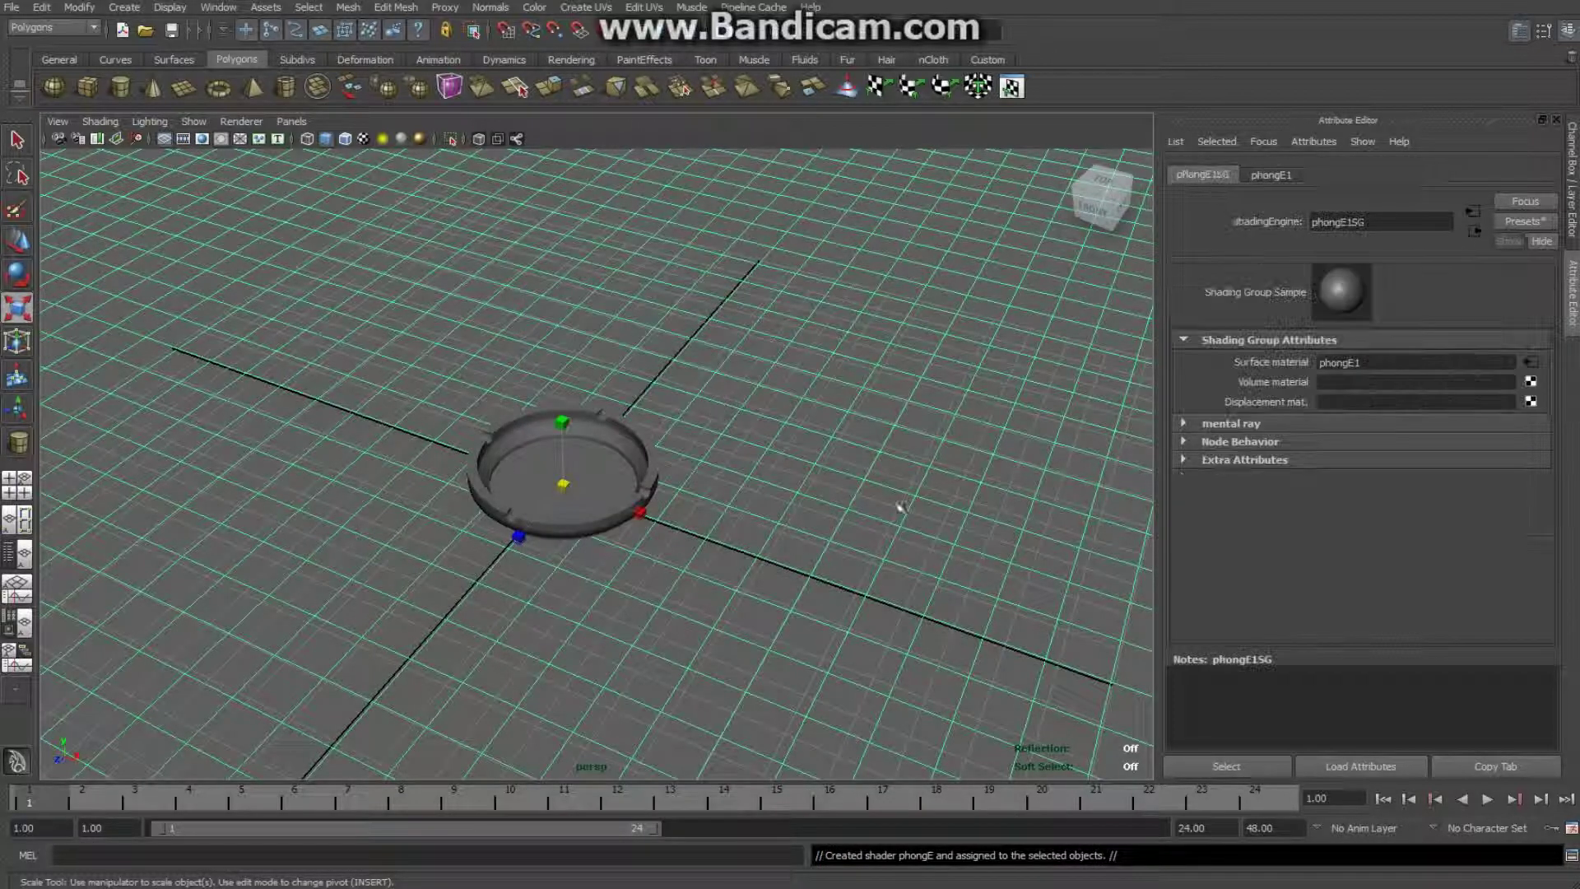
Step: Set the colour of the ground plane's Phong E material to white
{"action": "left_click", "coordinate": [1274, 176]}
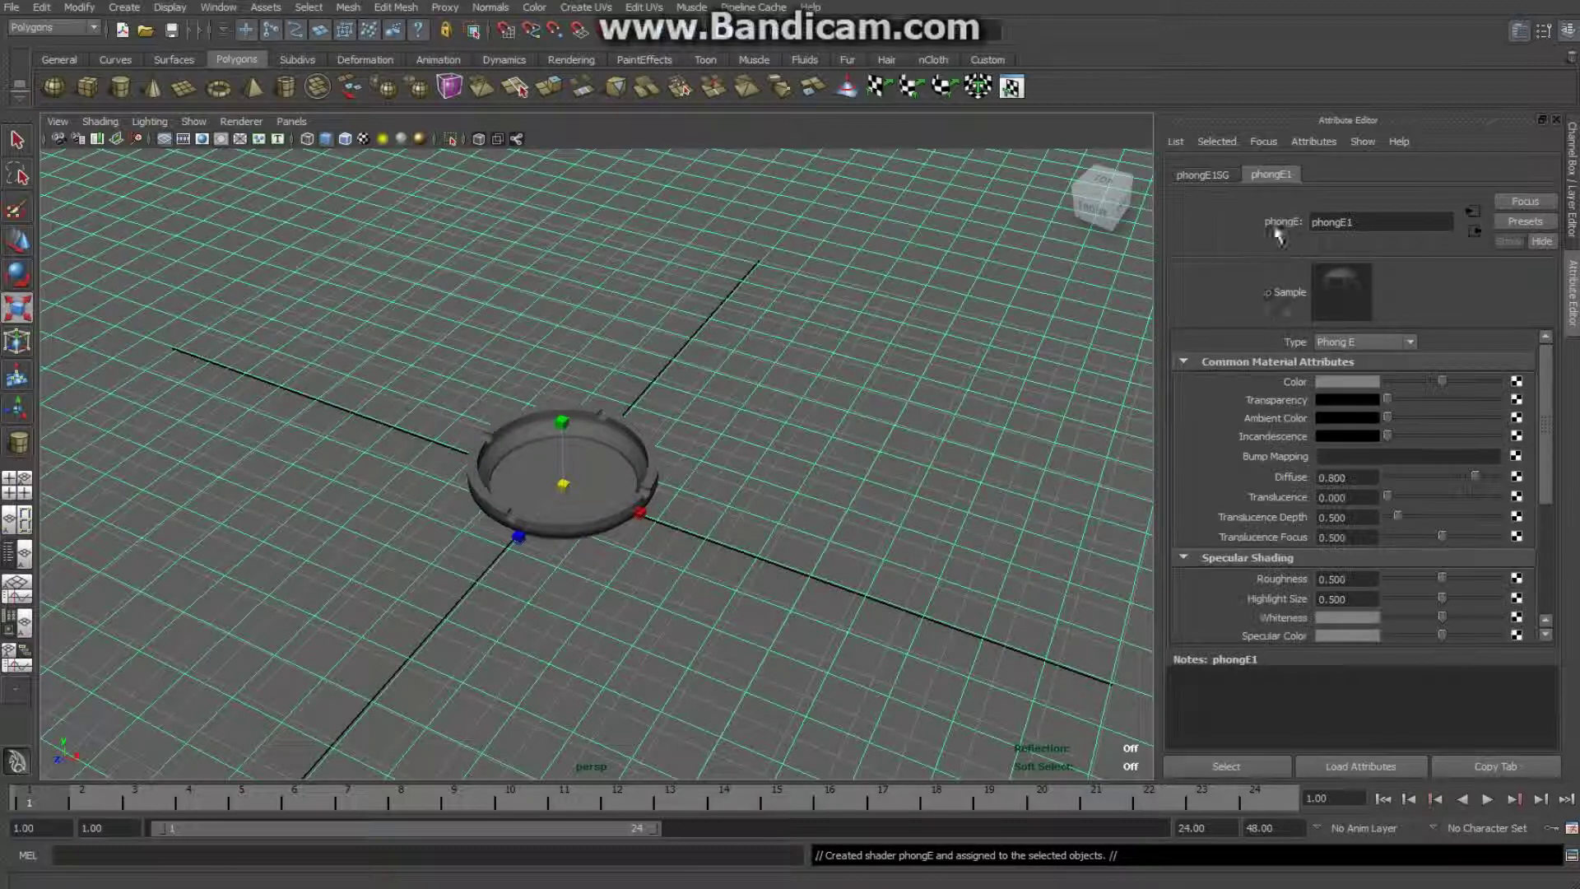
{"action": "left_click", "coordinate": [1336, 383]}
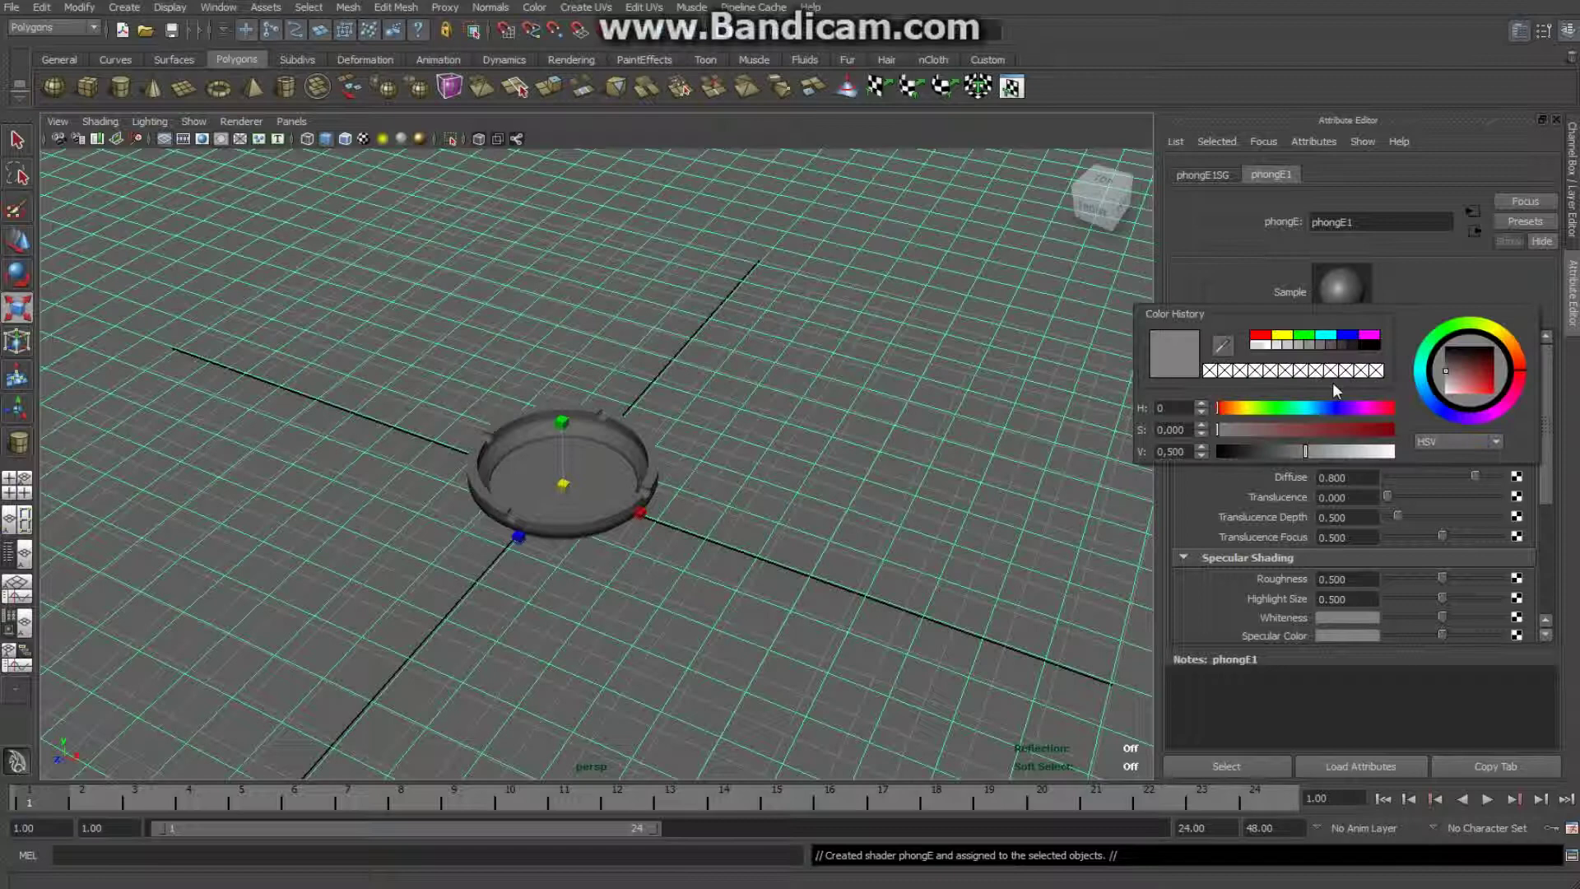
{"action": "left_click", "coordinate": [1267, 352]}
{"action": "left_click", "coordinate": [828, 597]}
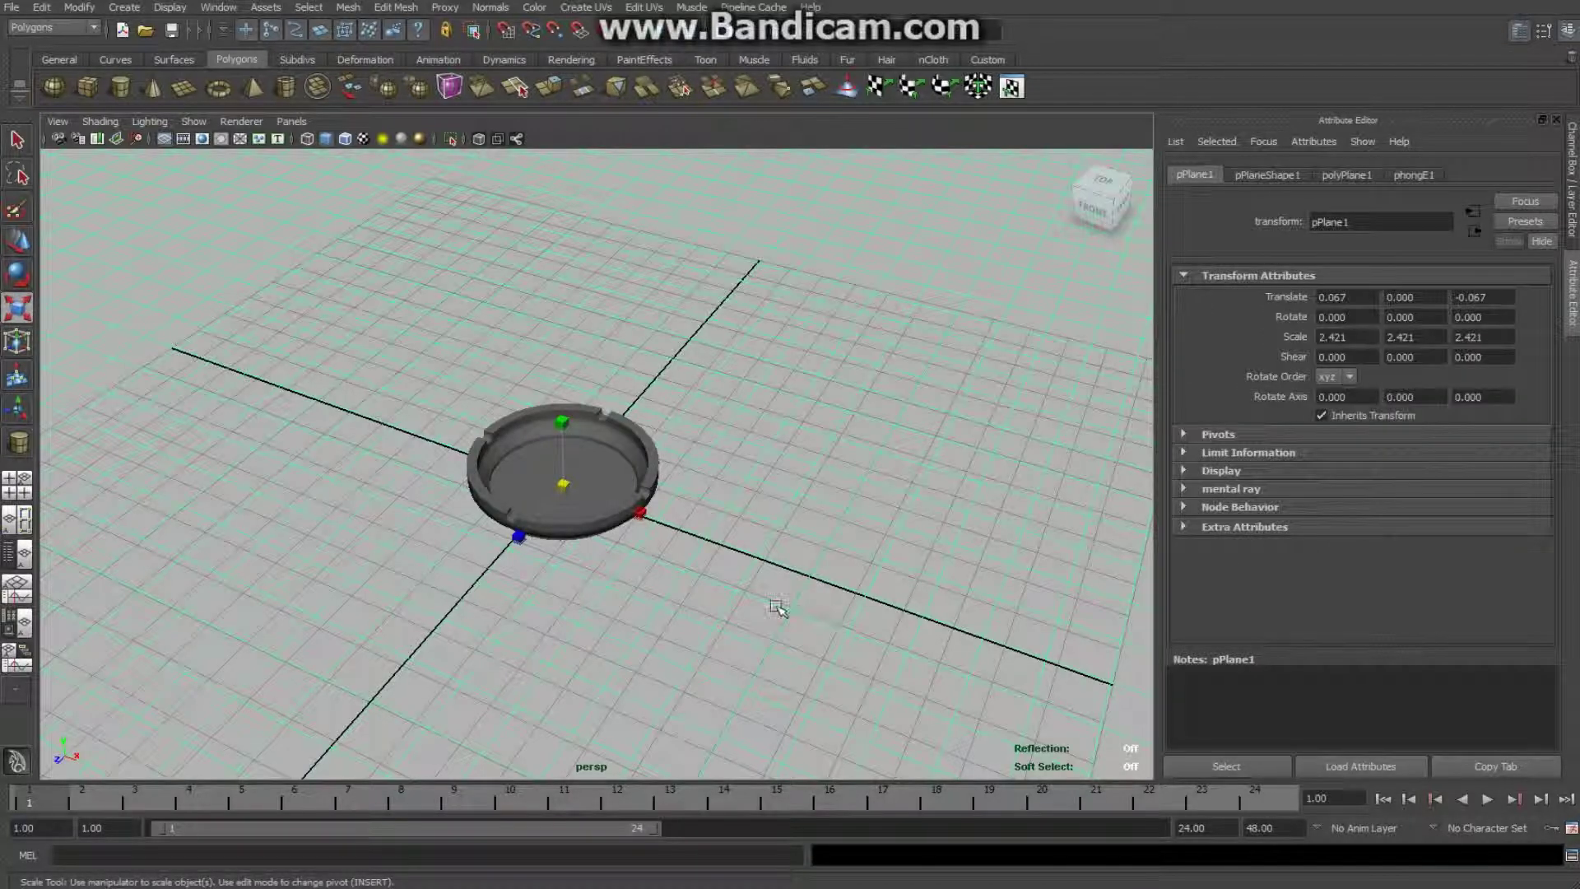
Step: Assign a new Phong E material to the notched ring and set its colour to black
{"action": "scroll", "coordinate": [751, 609], "scroll_direction": "up", "scroll_amount": 4}
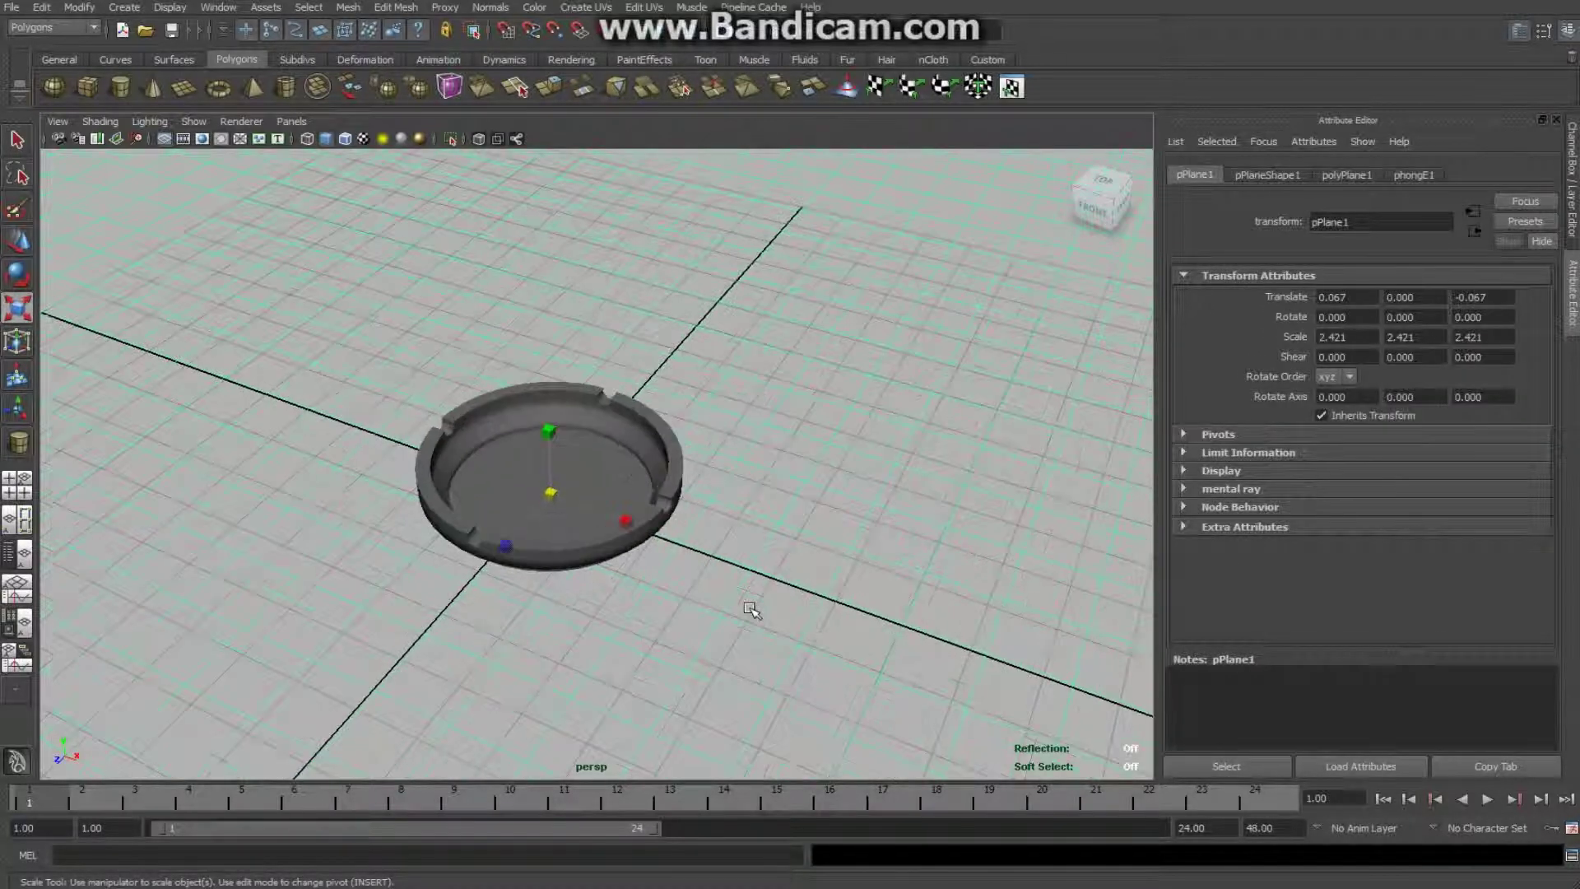
{"action": "left_click", "coordinate": [601, 457]}
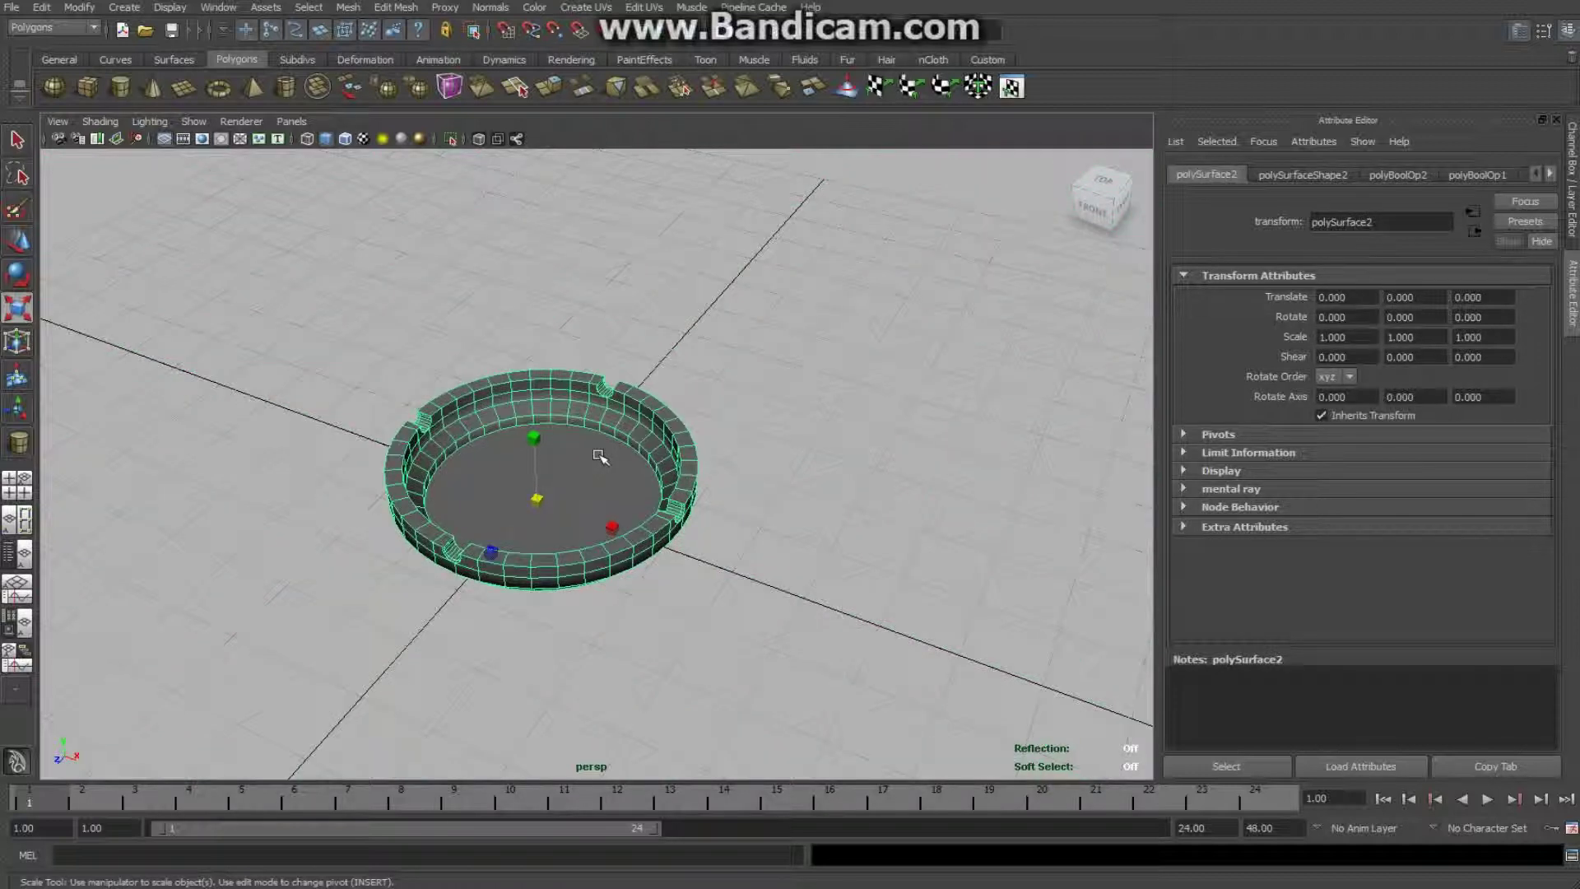
{"action": "right_click", "coordinate": [601, 458]}
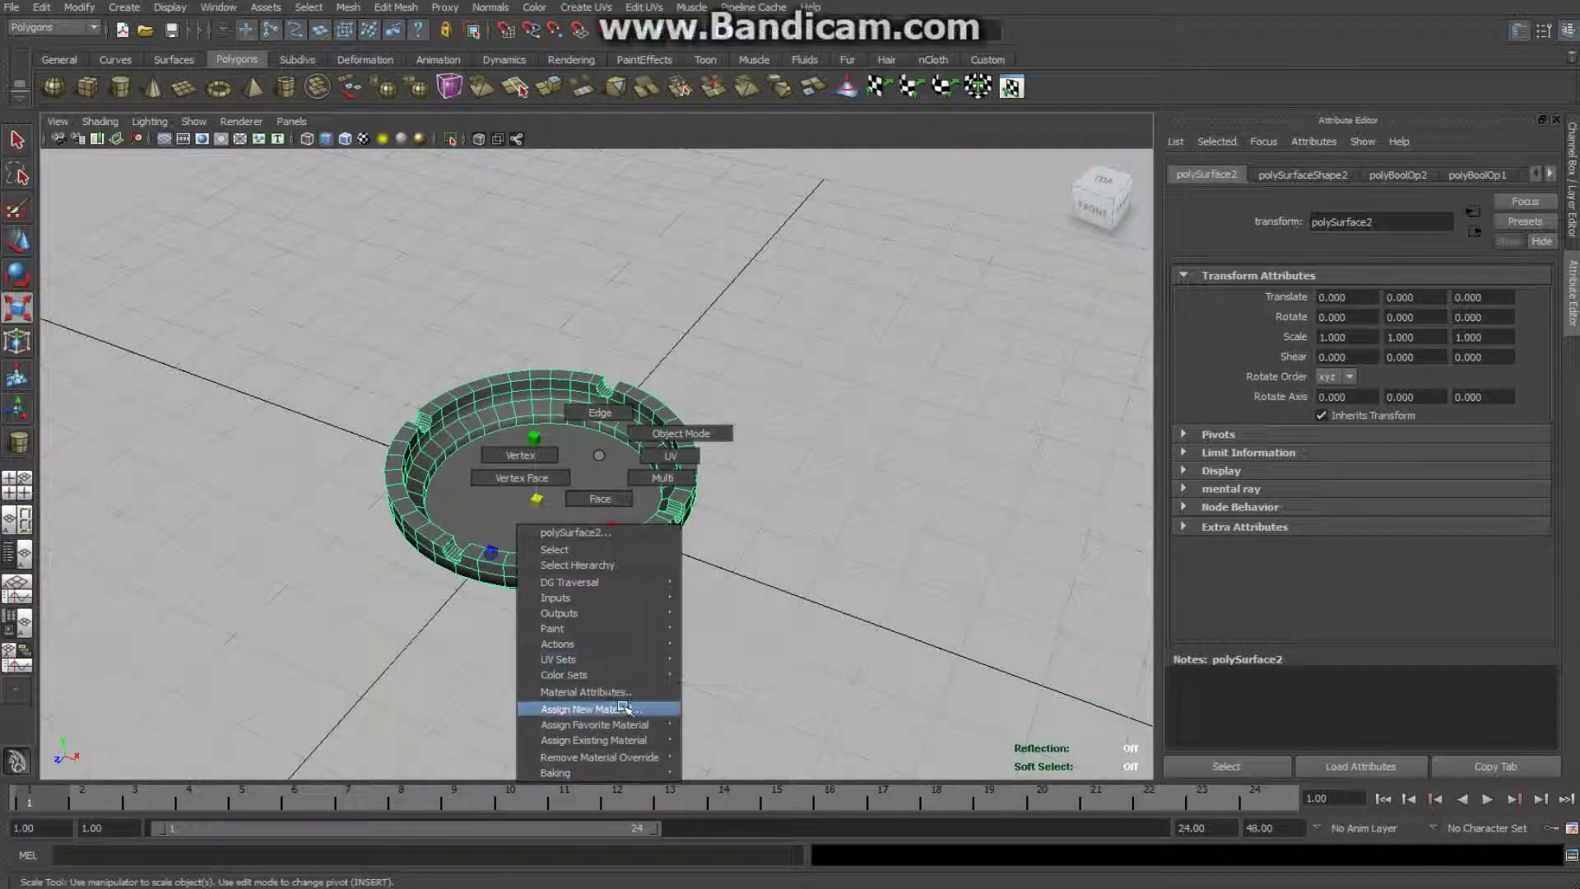
{"action": "left_click", "coordinate": [591, 709]}
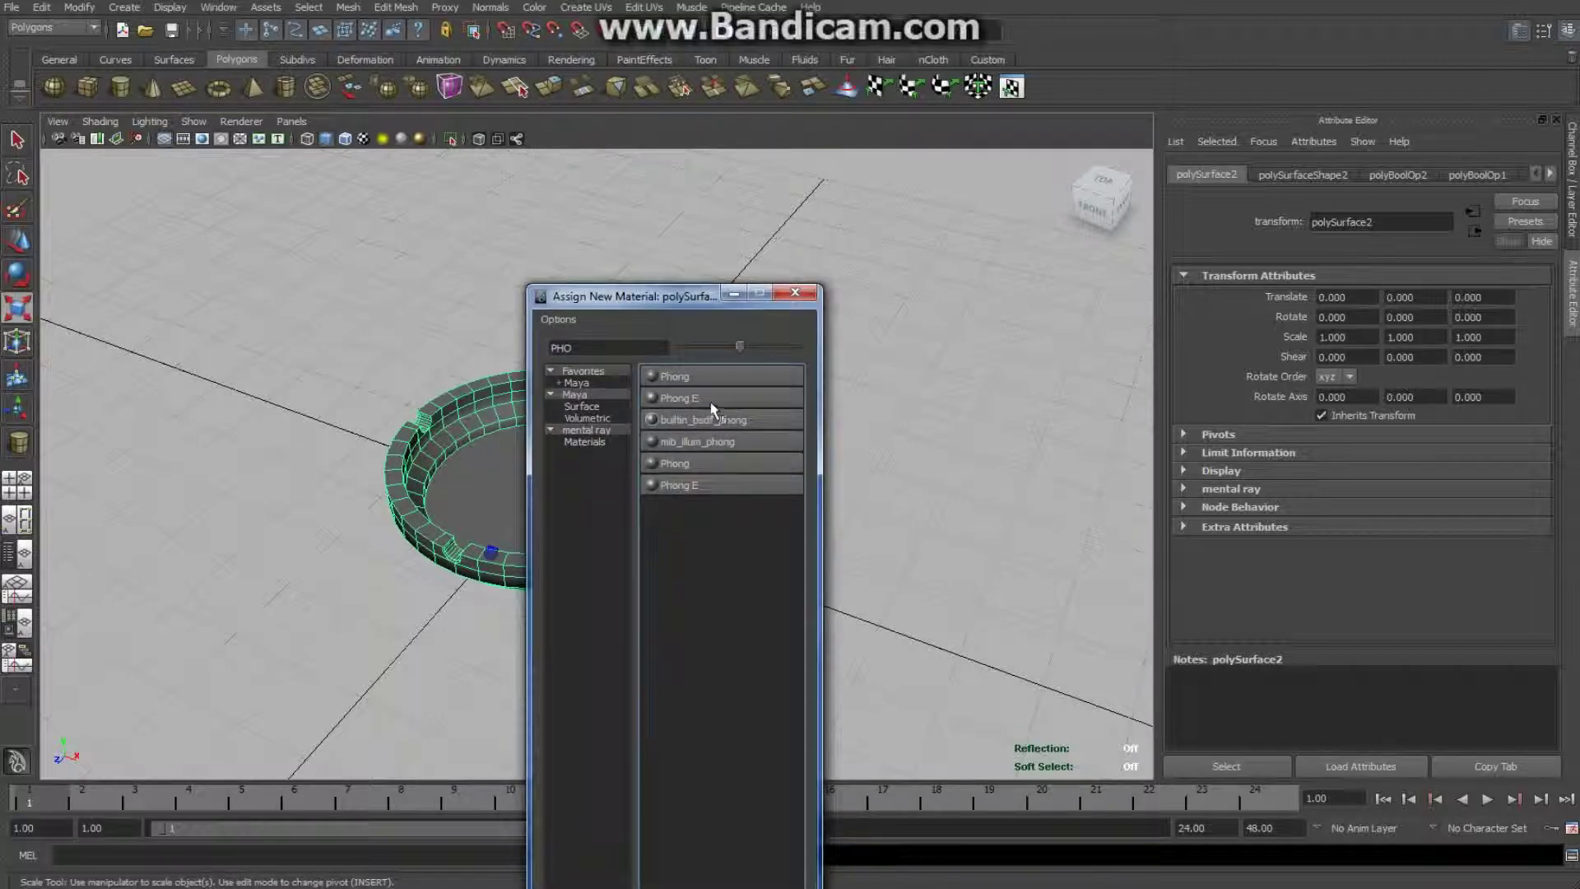
{"action": "left_click", "coordinate": [679, 398]}
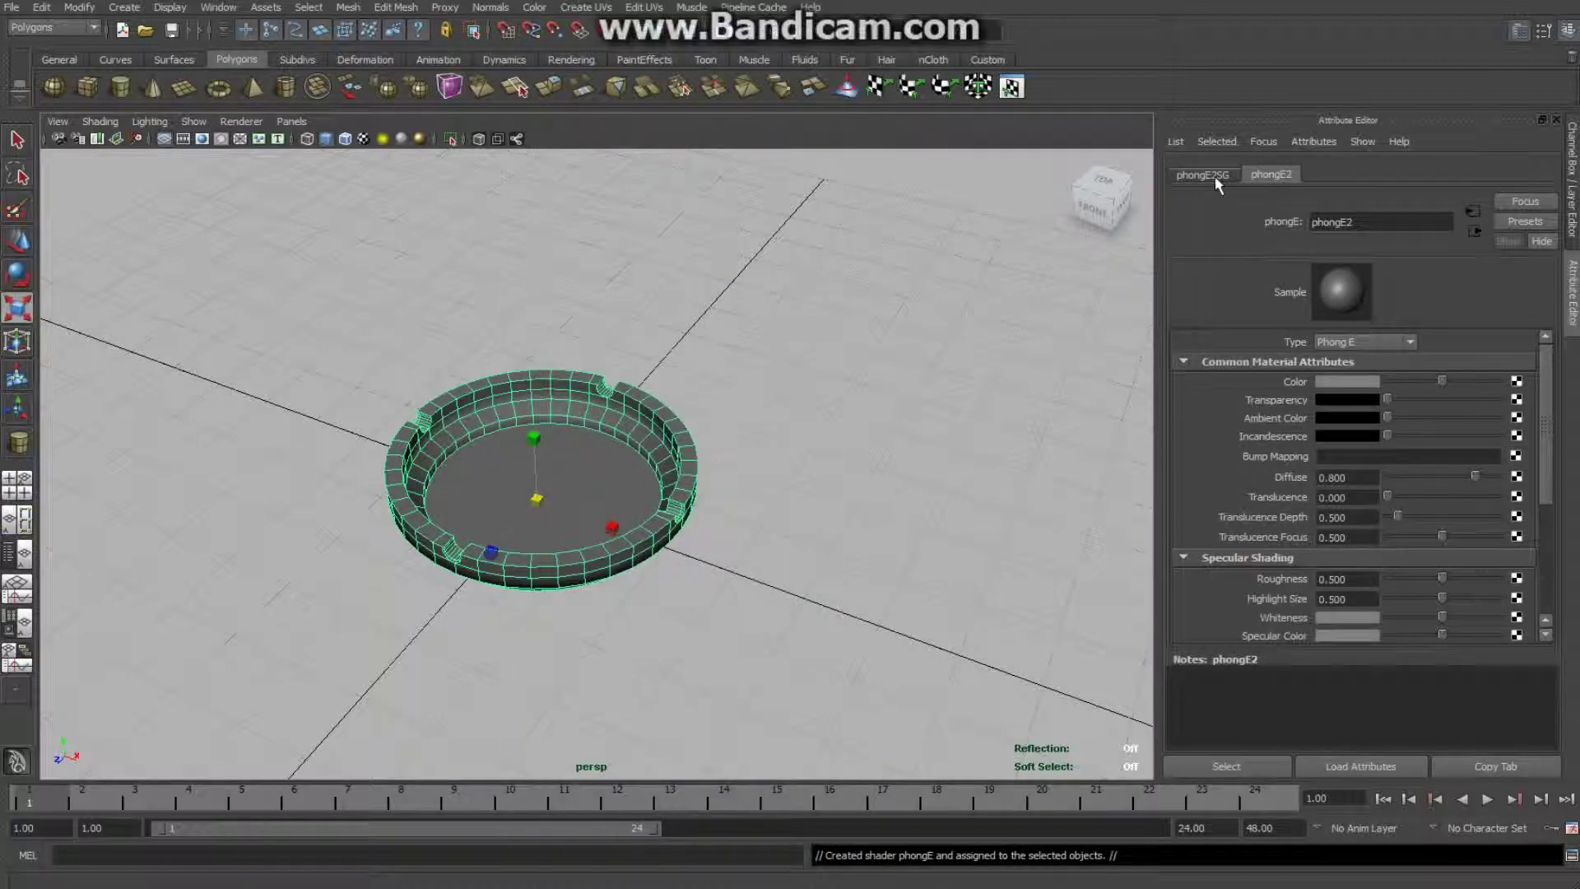
{"action": "left_click", "coordinate": [1339, 380]}
{"action": "left_click", "coordinate": [1383, 346]}
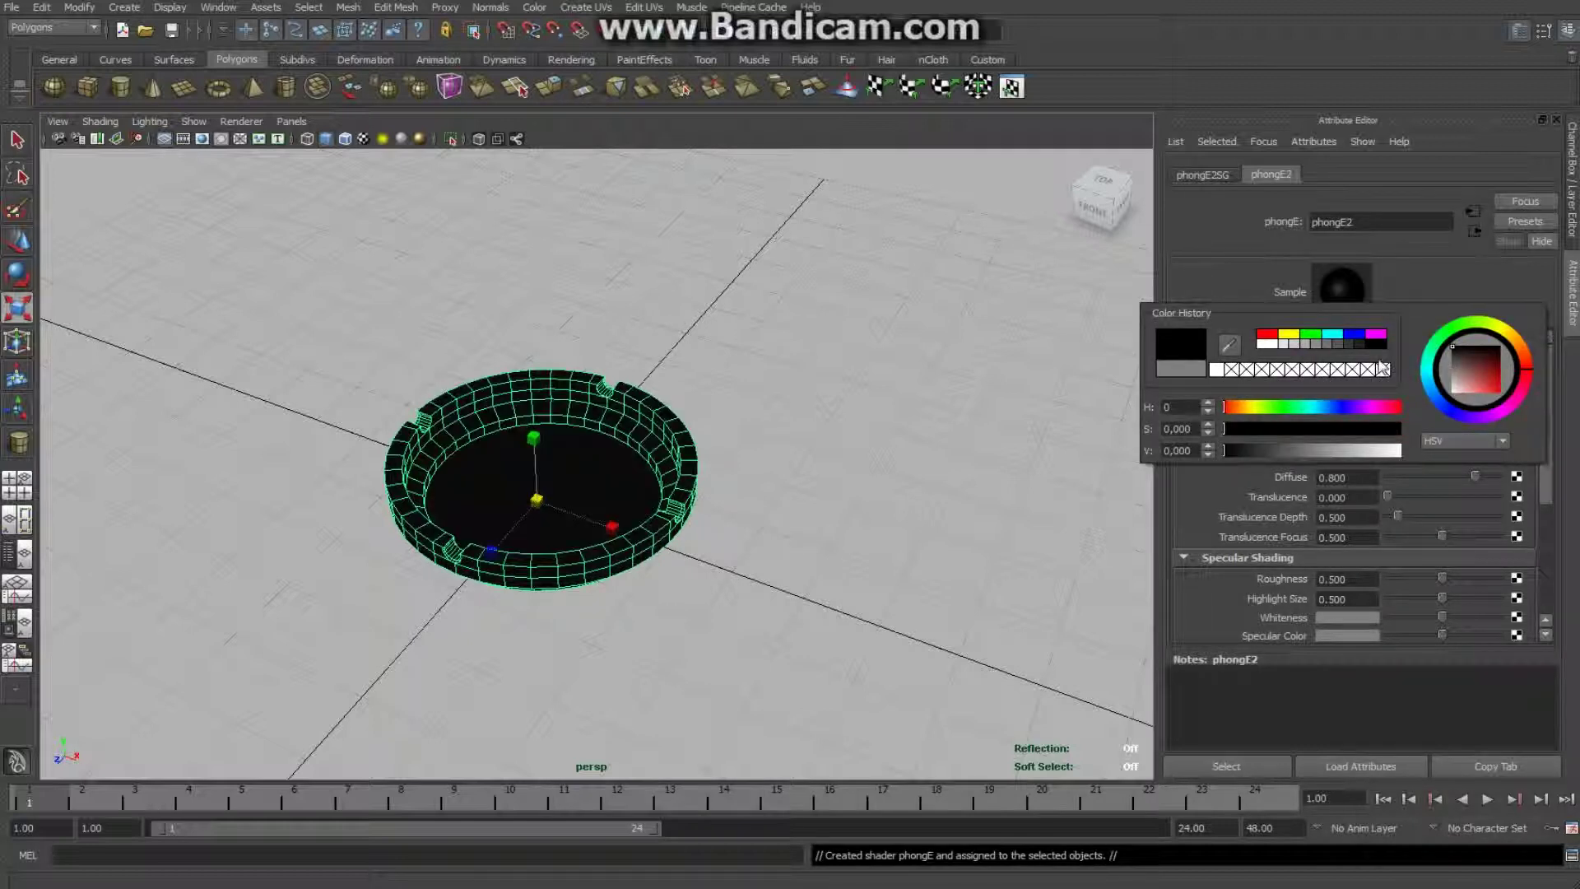
Step: Create a point light and move it above the ground plane to about X 4.38, Y 4.28, Z 2.68
{"action": "left_click", "coordinate": [124, 7]}
{"action": "mouse_move", "coordinate": [183, 107]}
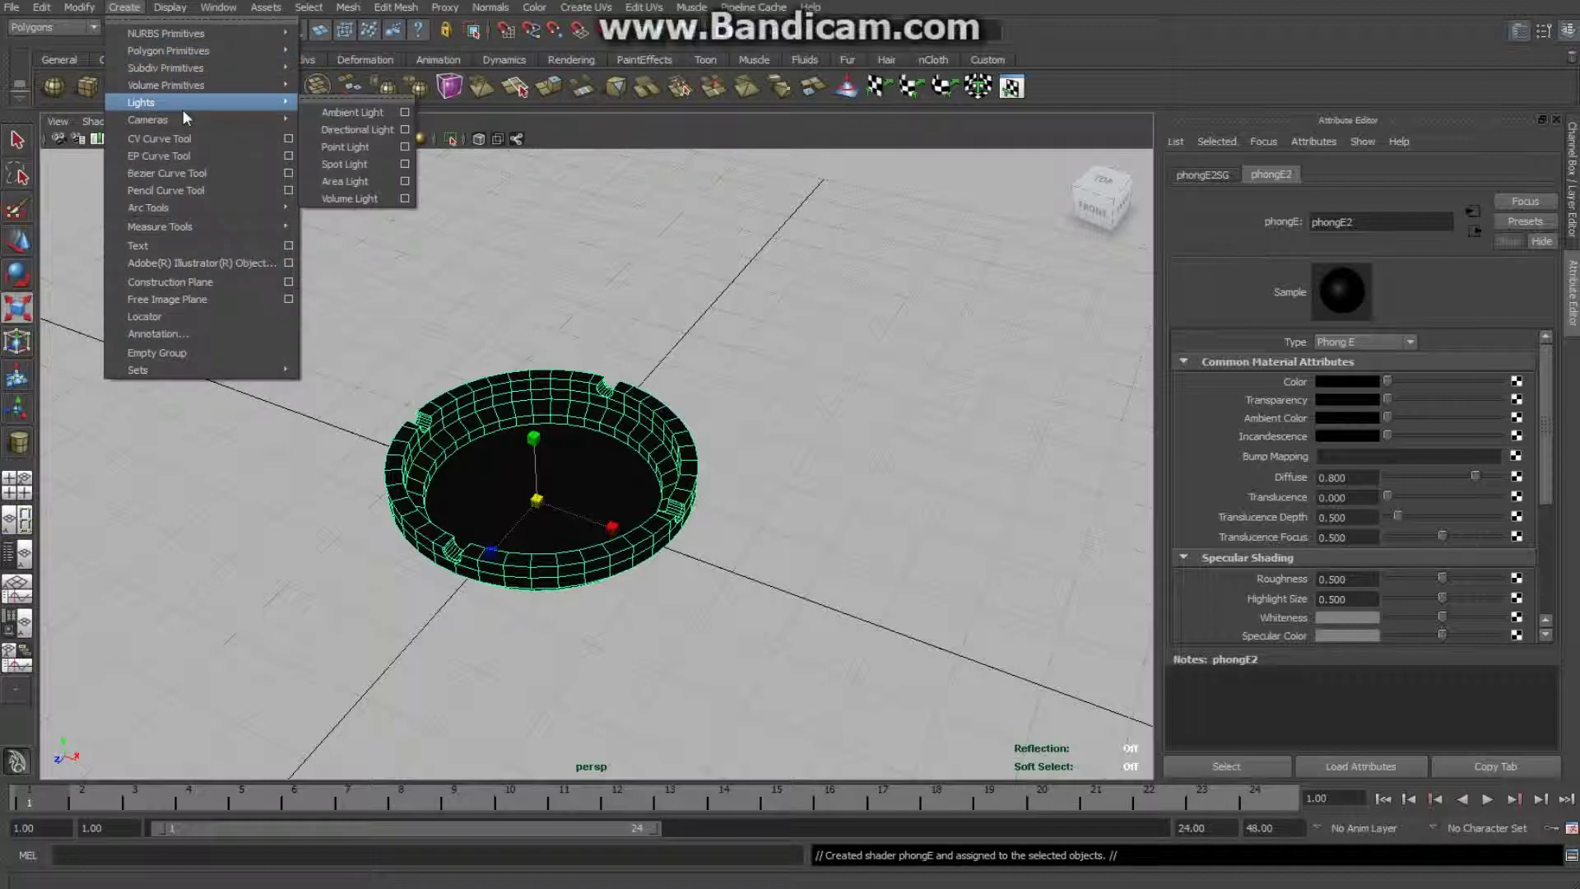
{"action": "left_click", "coordinate": [354, 148]}
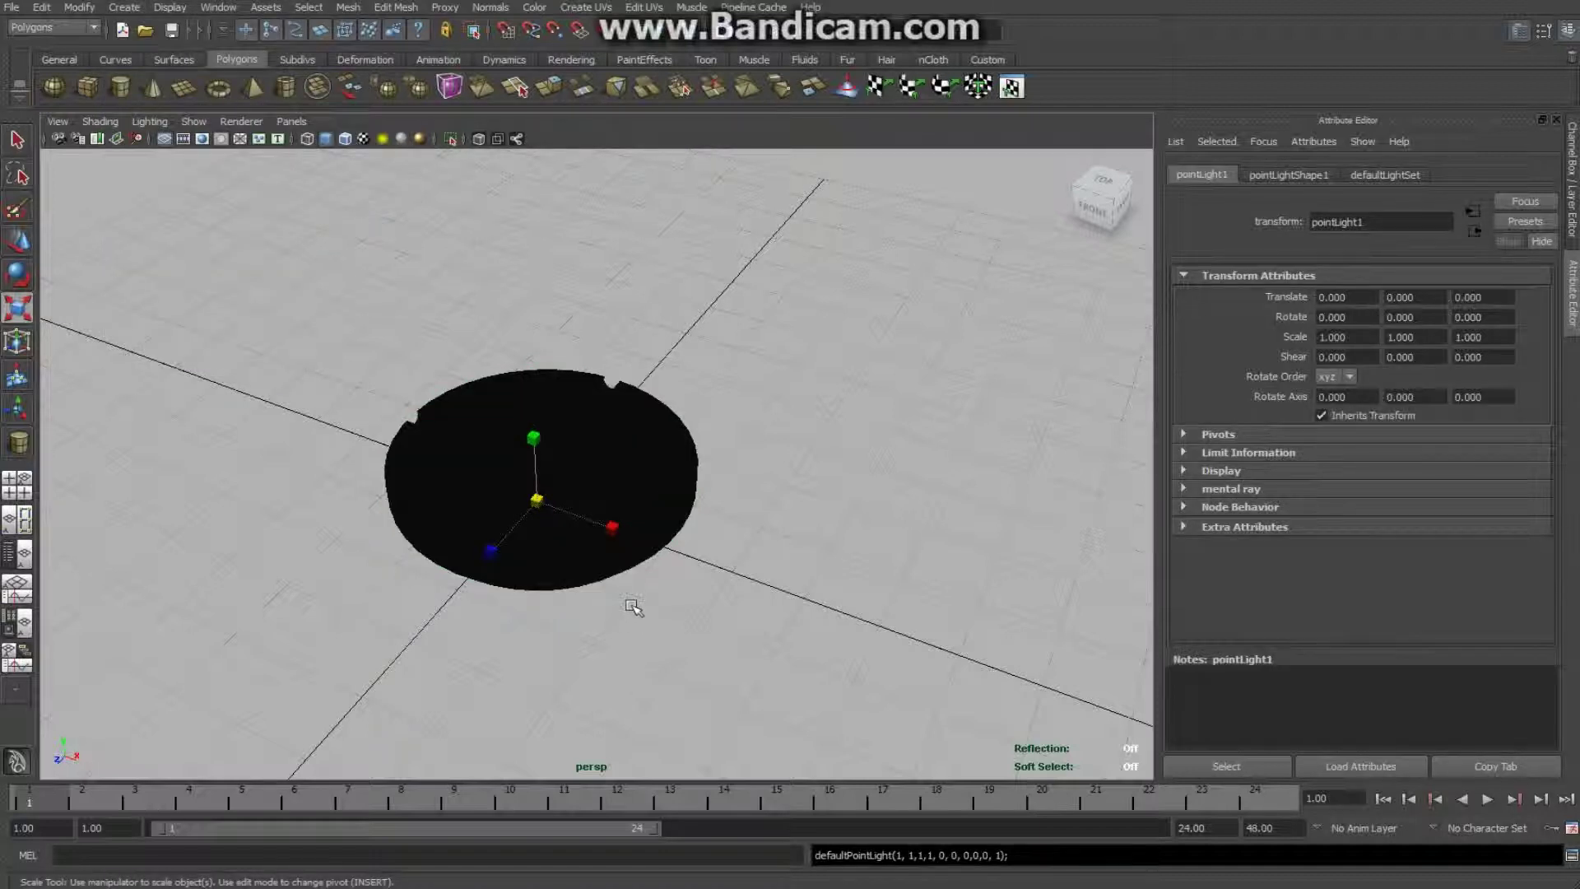
{"action": "key", "text": "w"}
{"action": "left_click_drag", "start_coordinate": [533, 456], "coordinate": [522, 188]}
{"action": "left_click_drag", "start_coordinate": [559, 249], "coordinate": [810, 557]}
Step: Duplicate the point light and move the copy to about X 3.29 and Z 5.03 at the same height
{"action": "key", "text": "ctrl+d"}
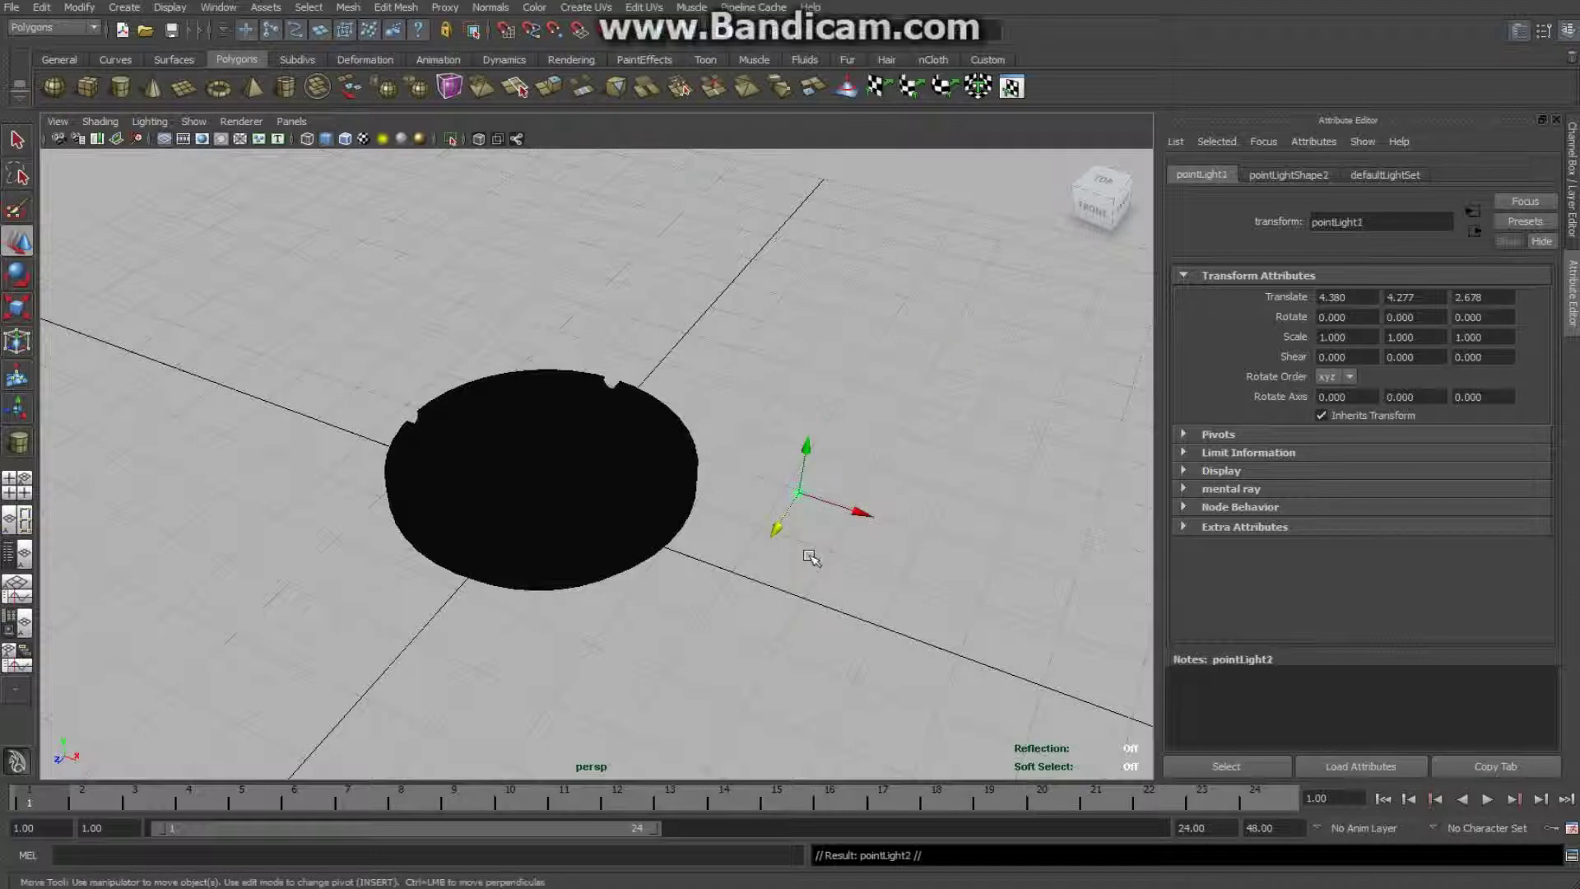
{"action": "left_click_drag", "start_coordinate": [779, 534], "coordinate": [665, 741]}
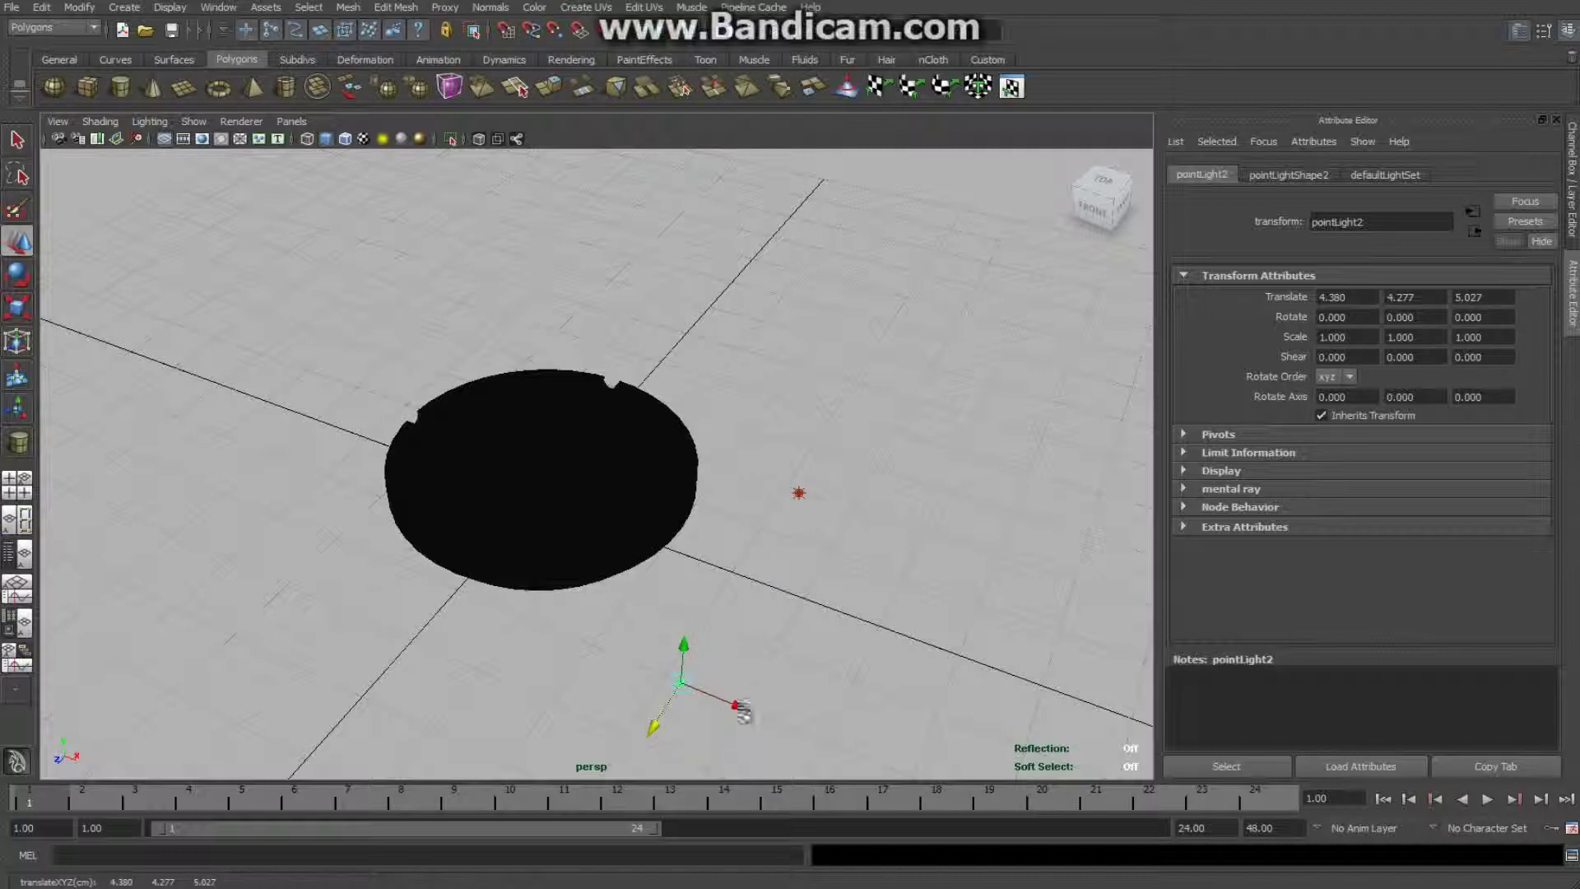
{"action": "left_click_drag", "start_coordinate": [745, 706], "coordinate": [701, 682]}
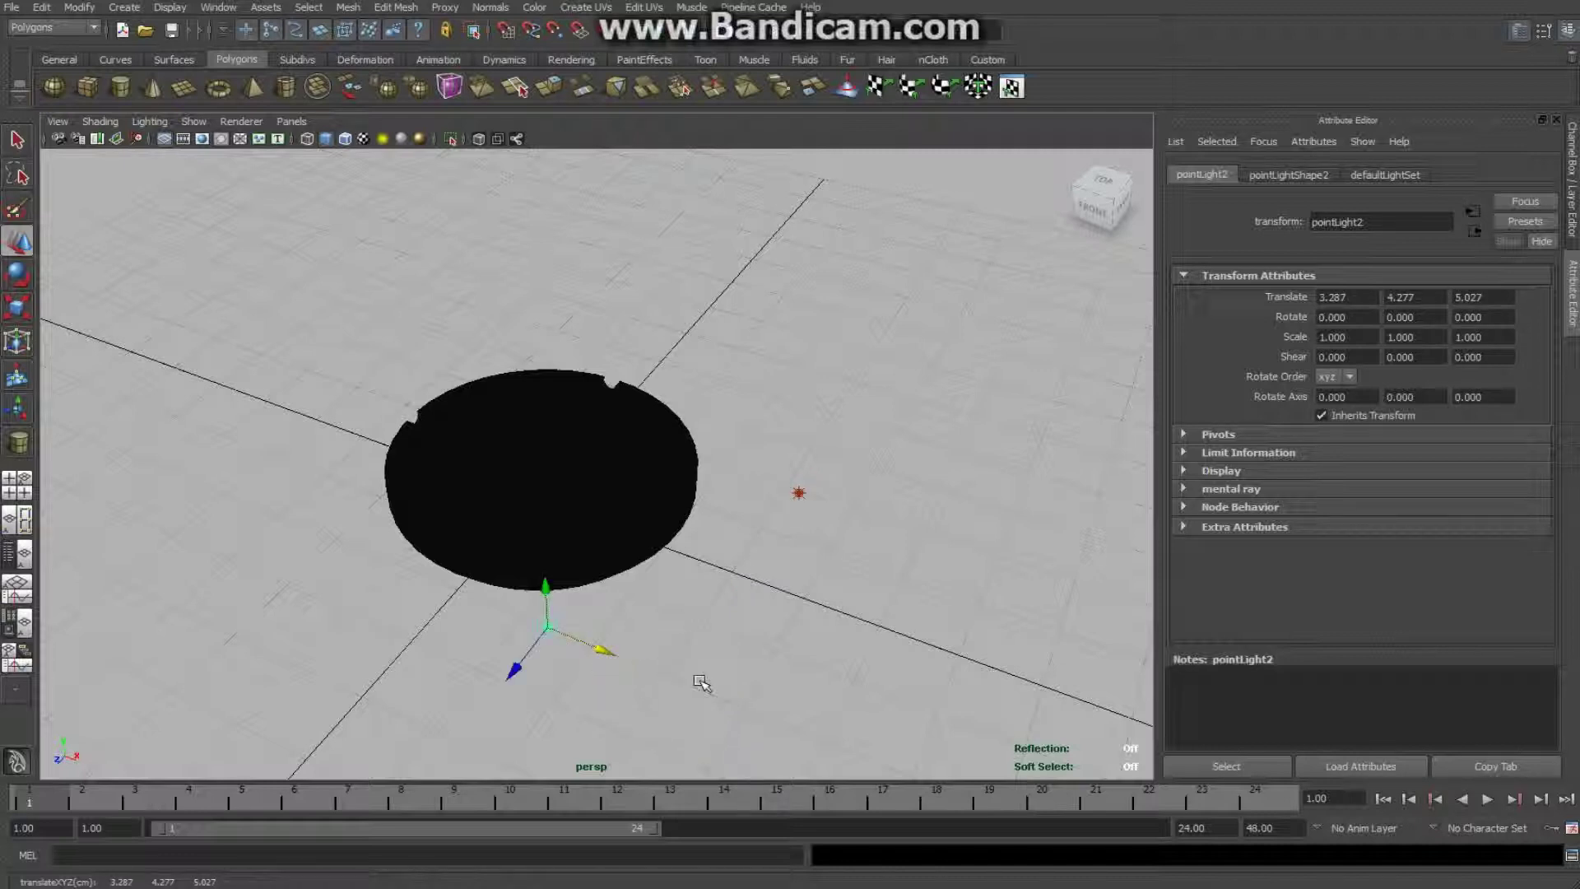
Step: Turn on depth map shadows for the original point light
{"action": "left_click", "coordinate": [804, 494]}
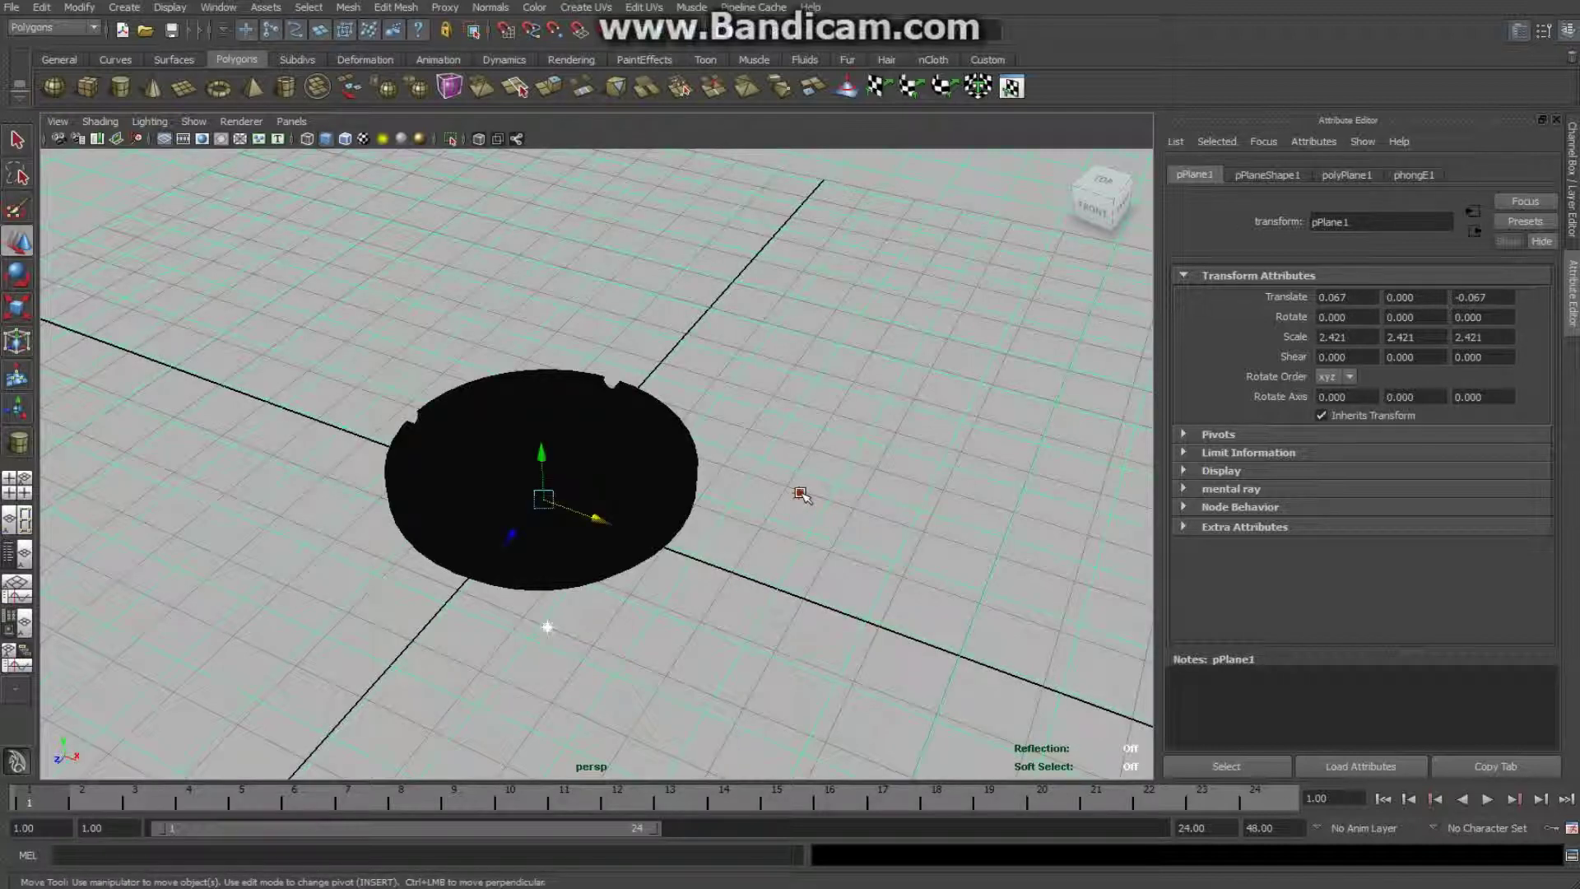
{"action": "left_click", "coordinate": [803, 493]}
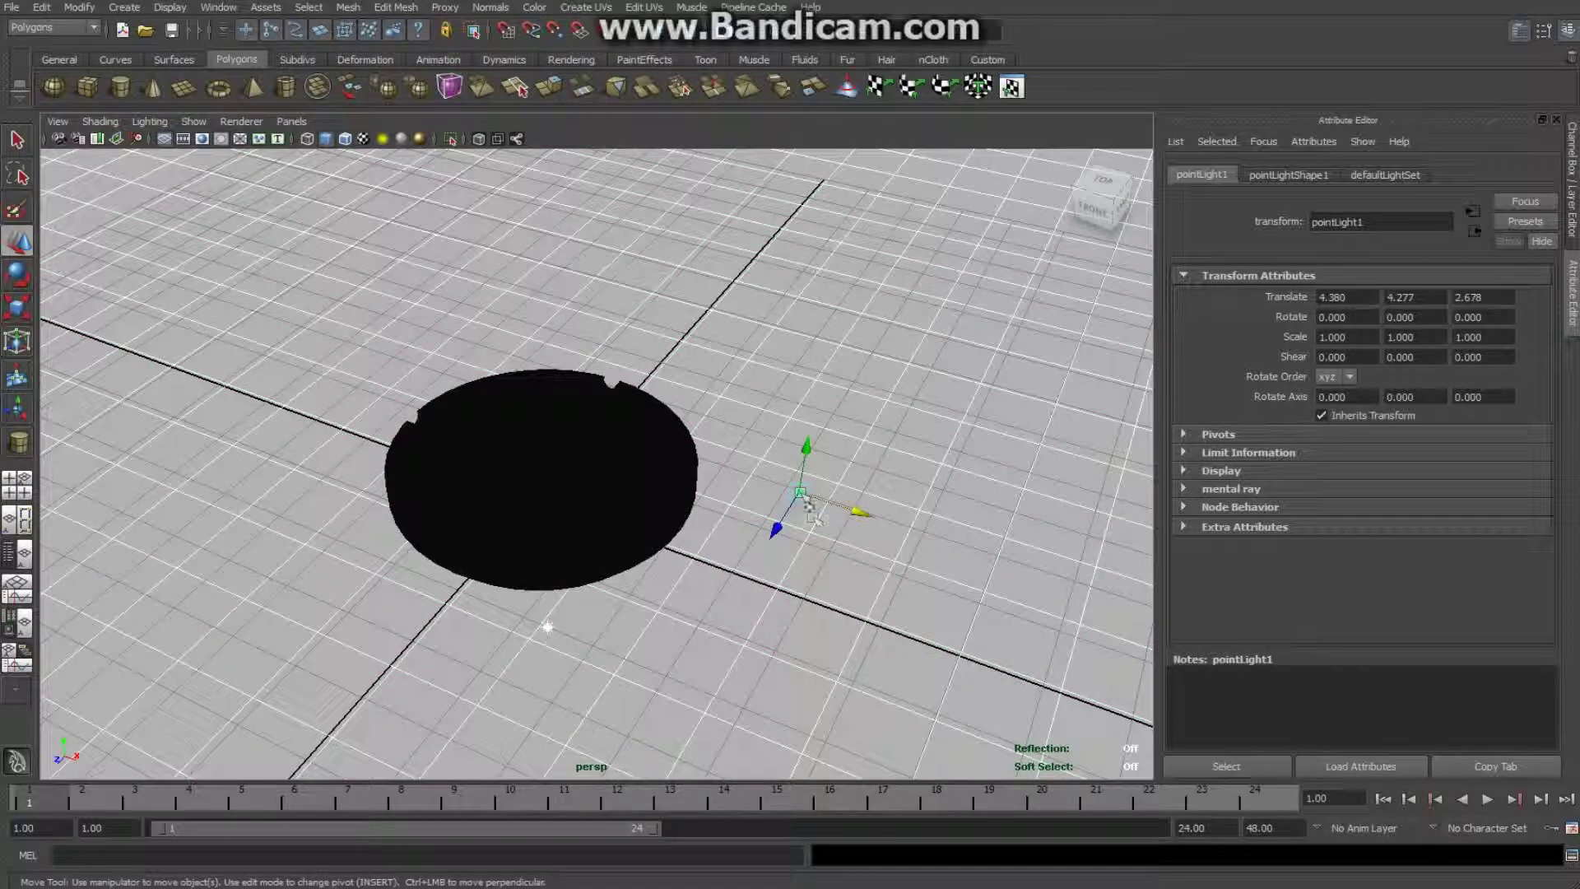
{"action": "left_click", "coordinate": [1298, 173]}
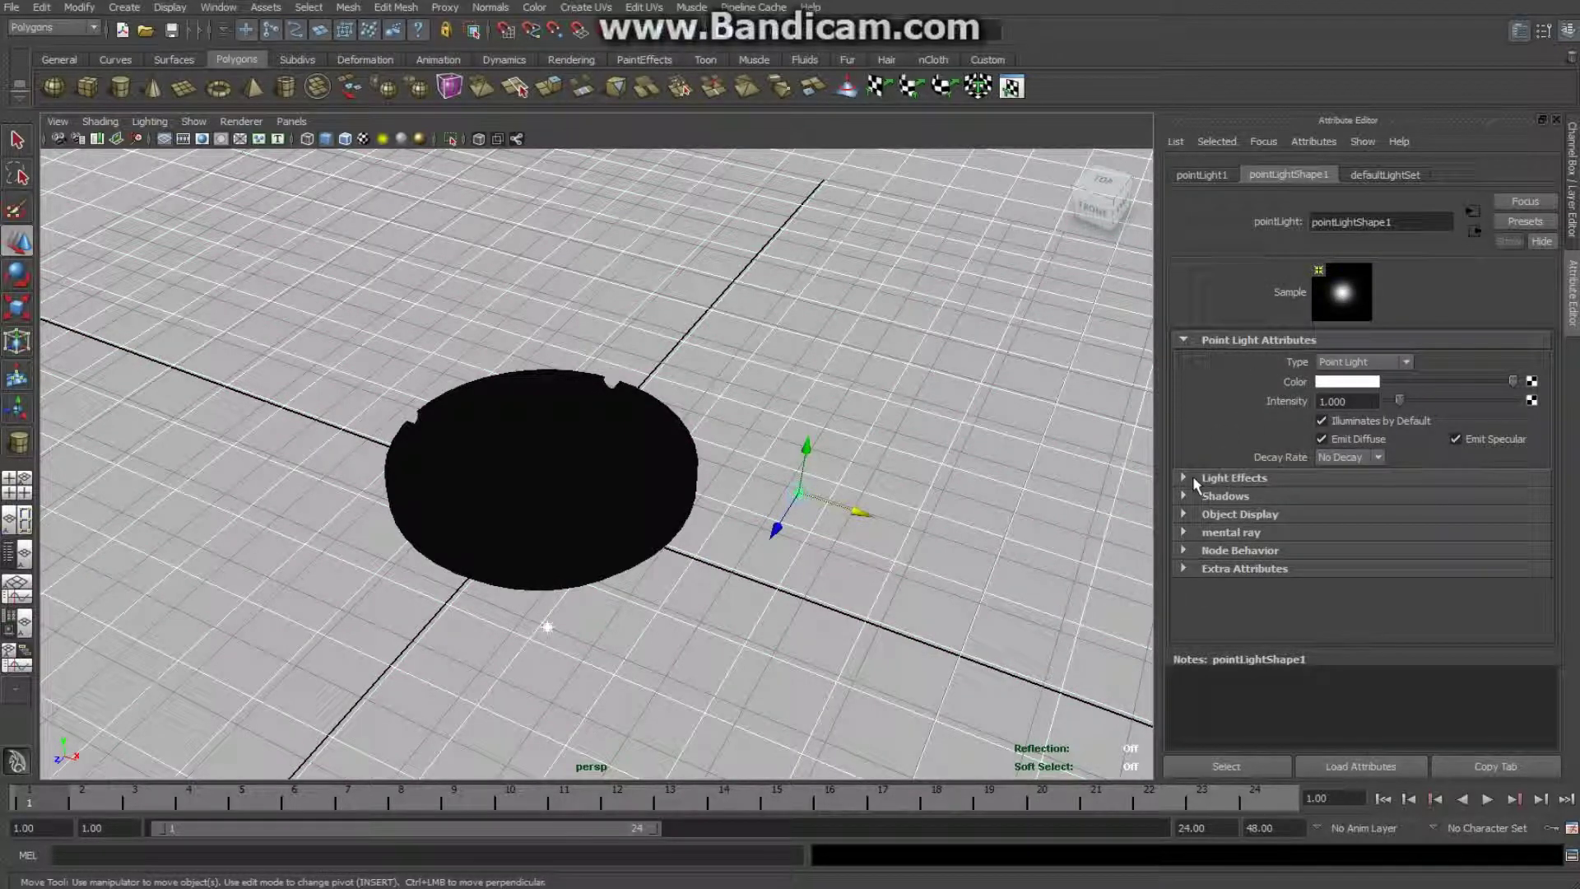
{"action": "left_click", "coordinate": [1185, 496]}
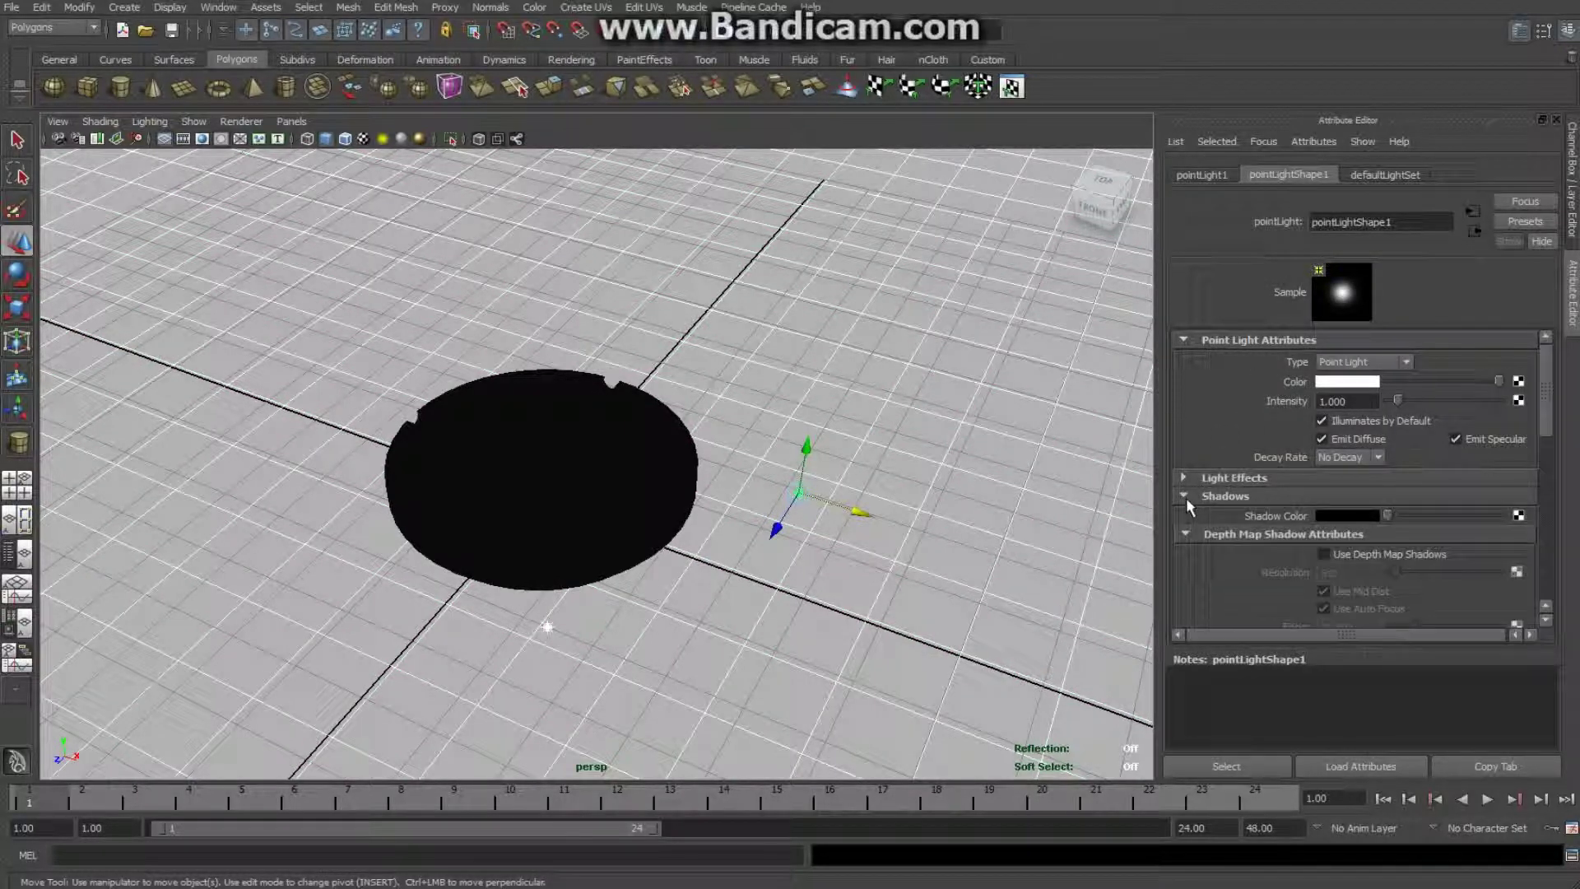
{"action": "left_click", "coordinate": [1323, 554]}
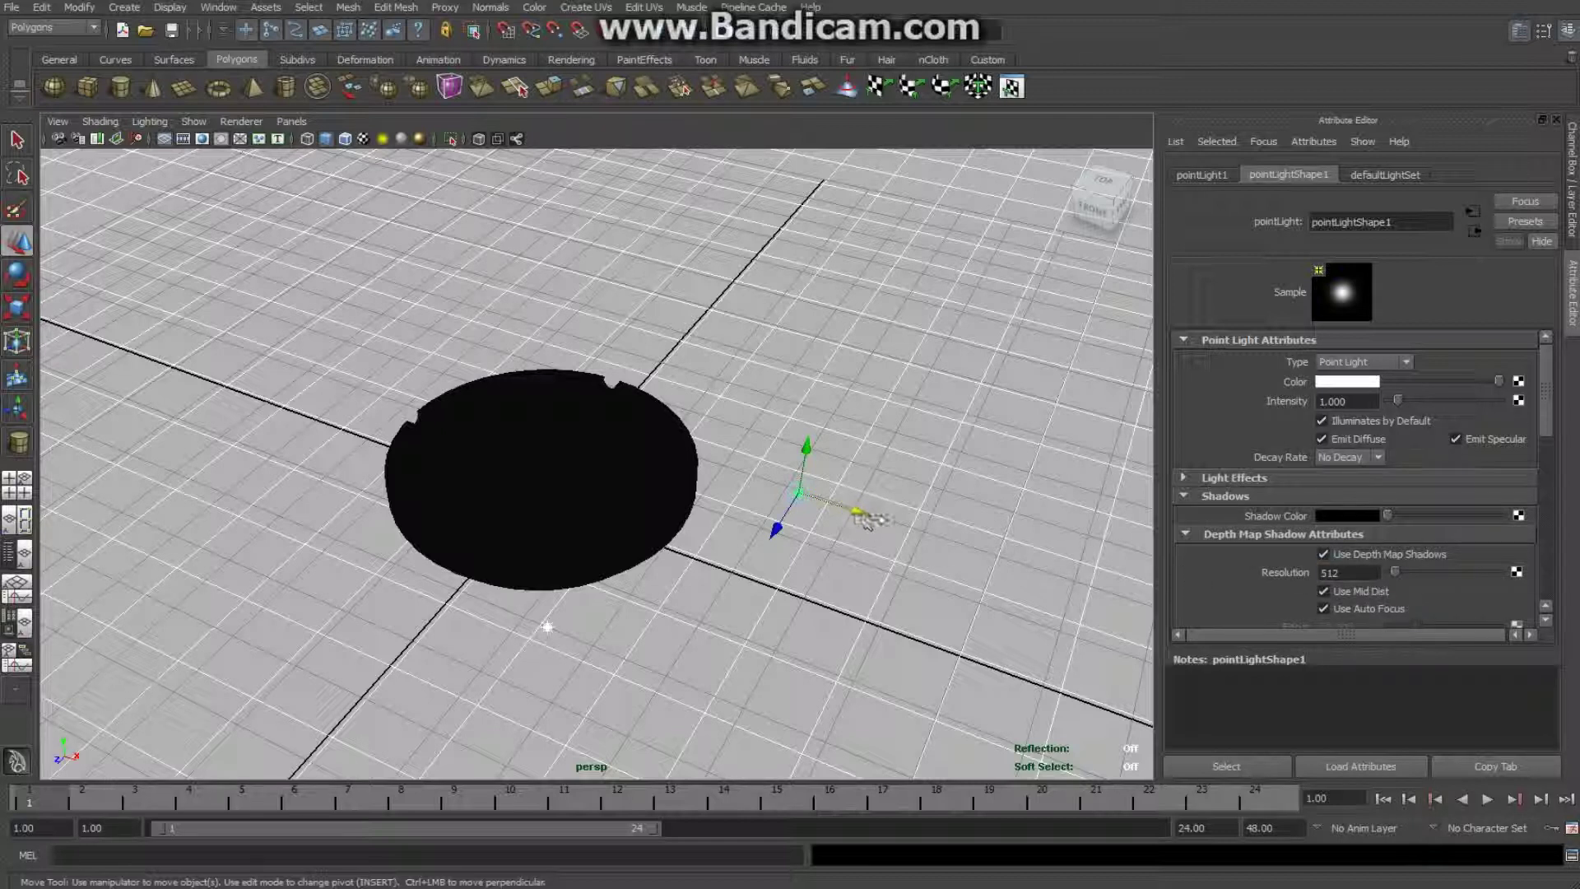
Step: Set the scene to render with mental ray using the Production quality preset
{"action": "left_click", "coordinate": [810, 42]}
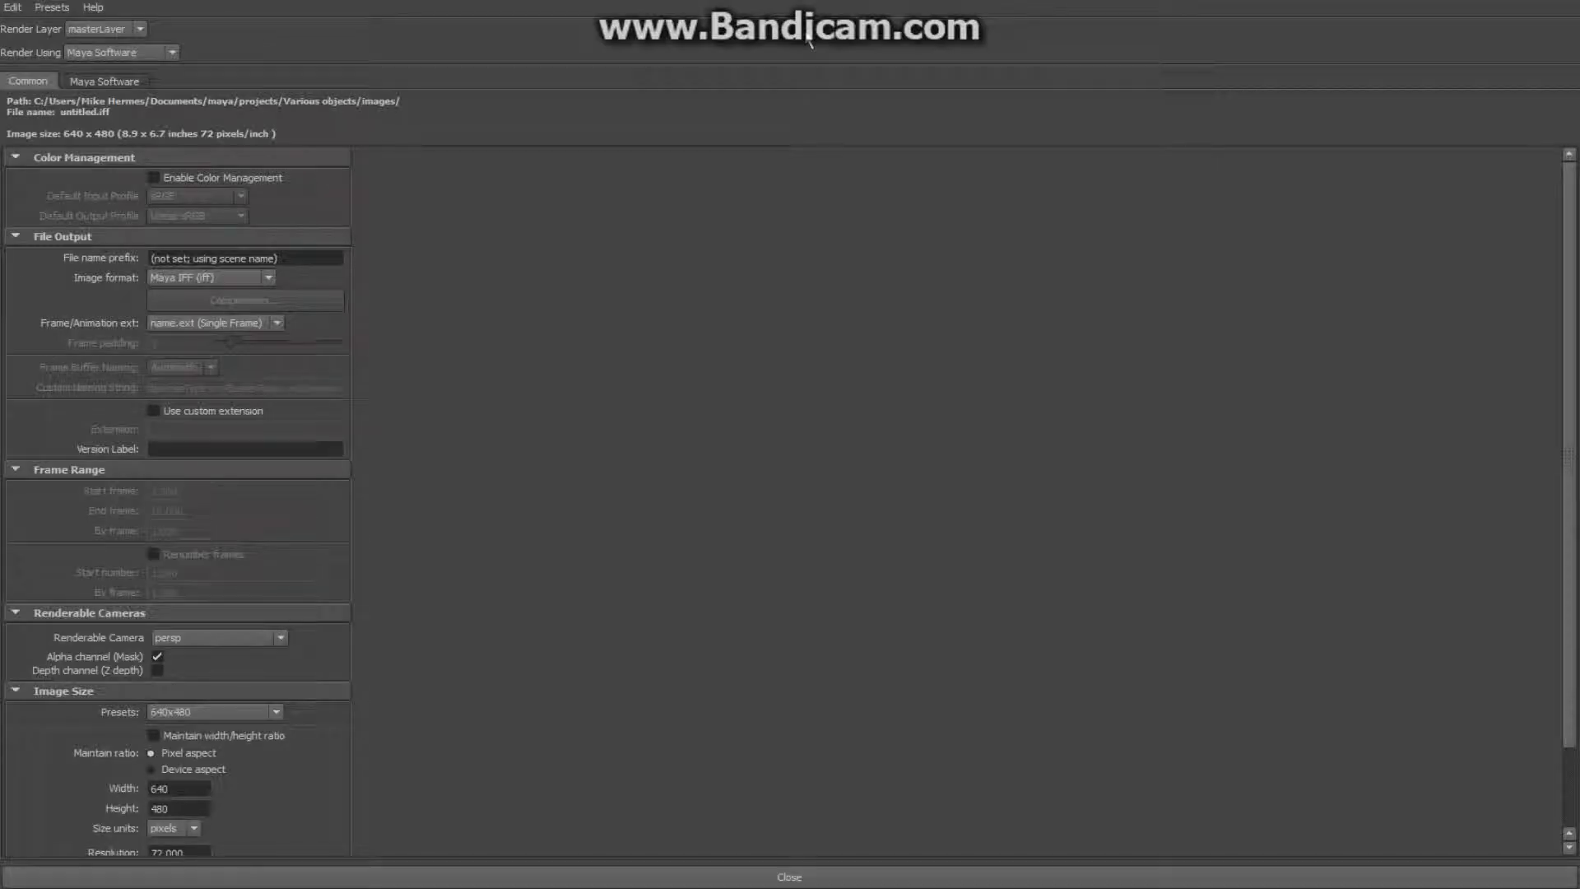
{"action": "left_click", "coordinate": [171, 51]}
{"action": "left_click", "coordinate": [171, 104]}
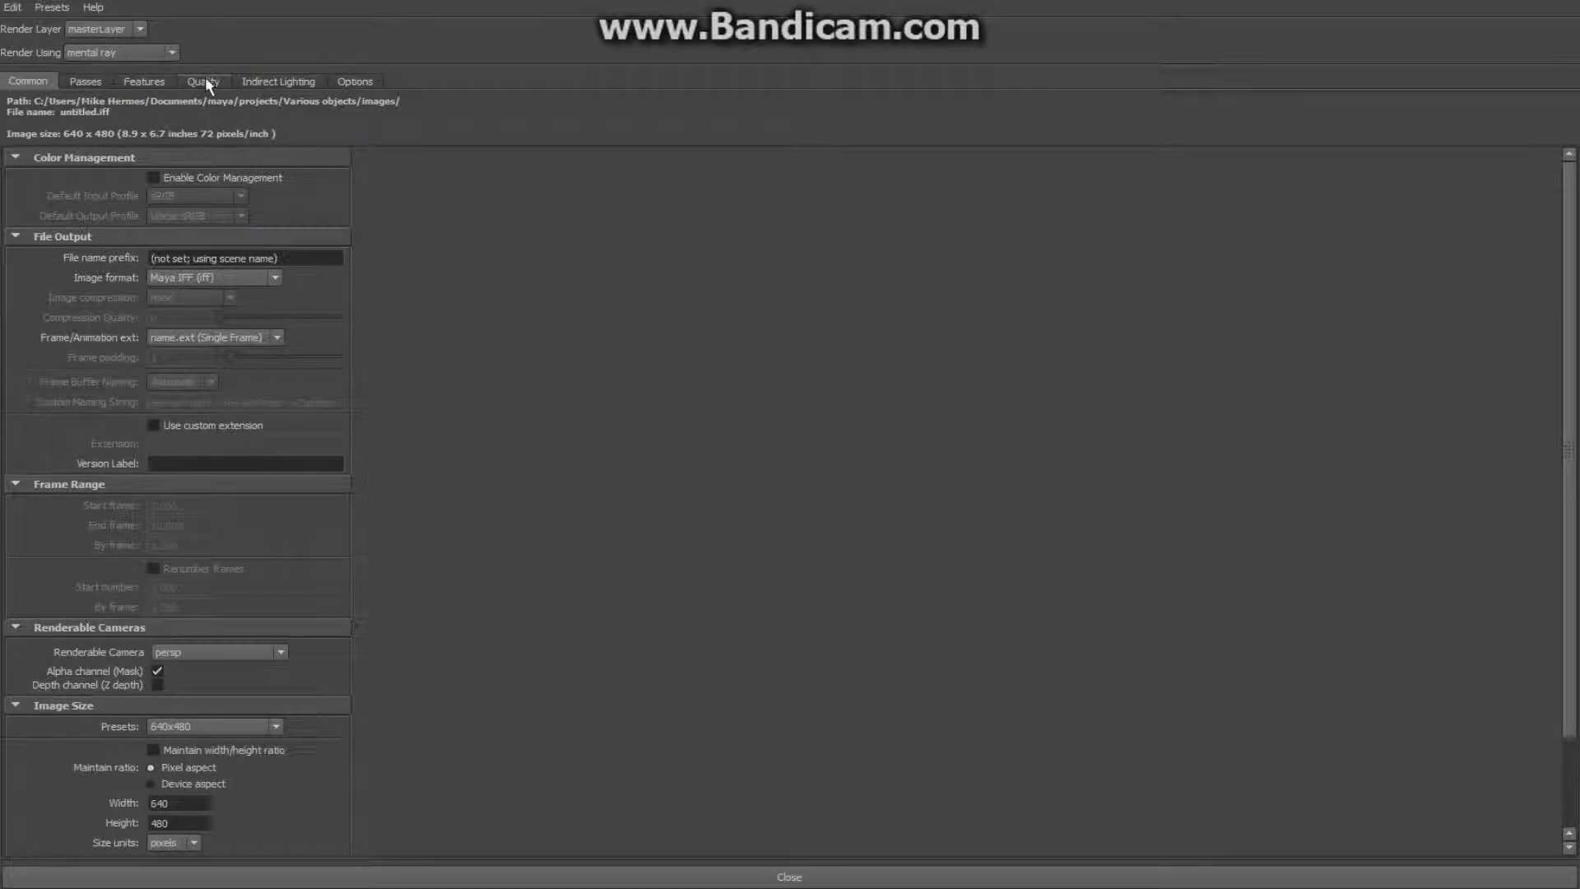
{"action": "left_click", "coordinate": [205, 79]}
{"action": "left_click", "coordinate": [291, 109]}
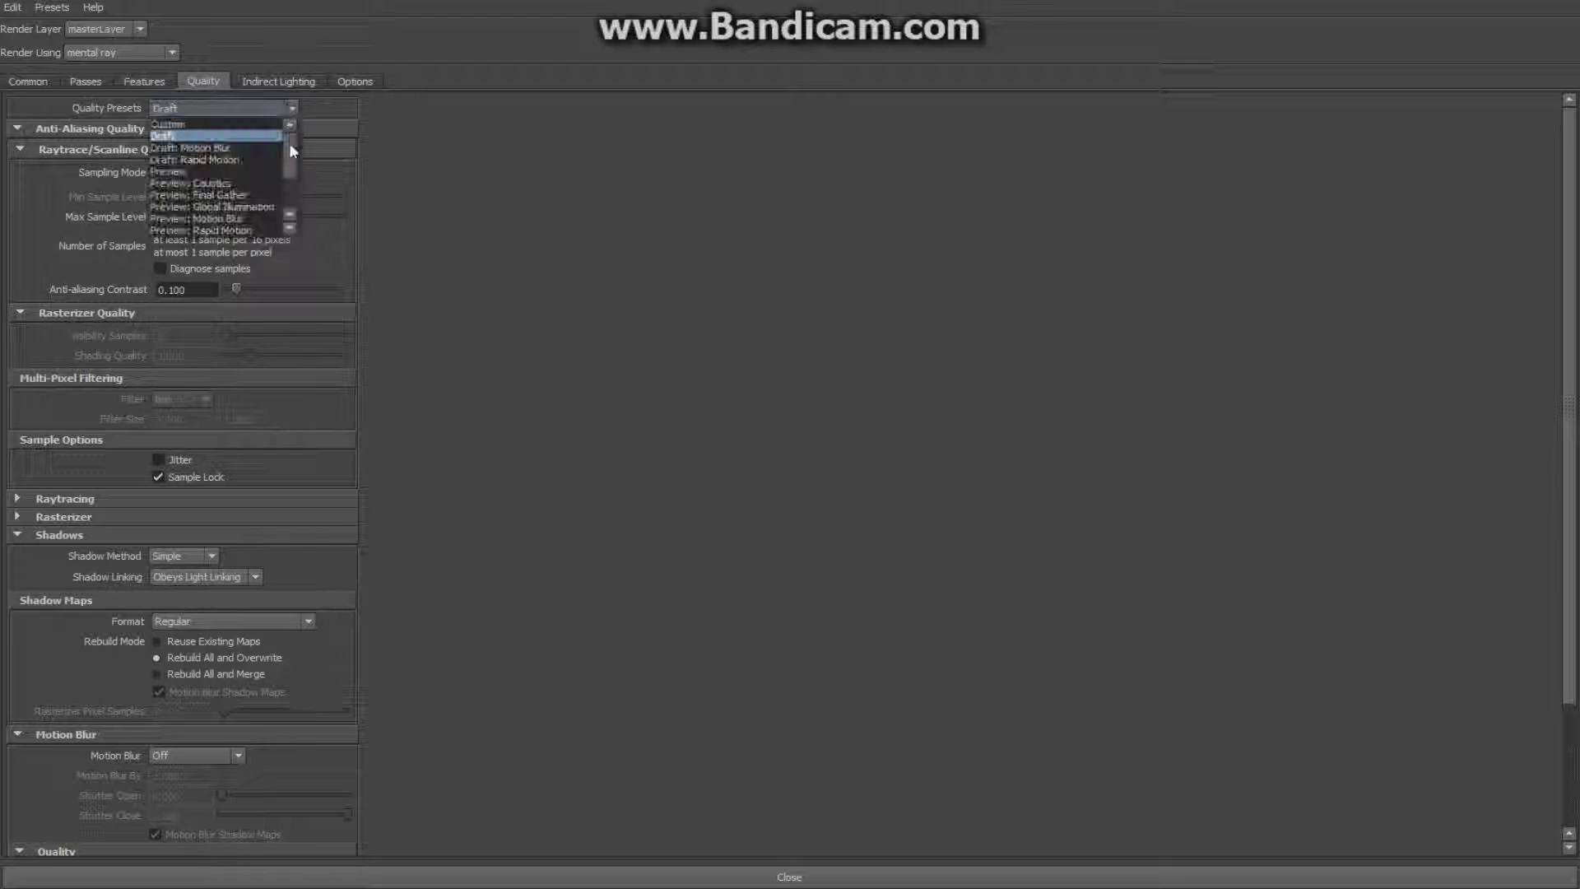
{"action": "scroll", "coordinate": [292, 160], "scroll_direction": "down", "scroll_amount": 3}
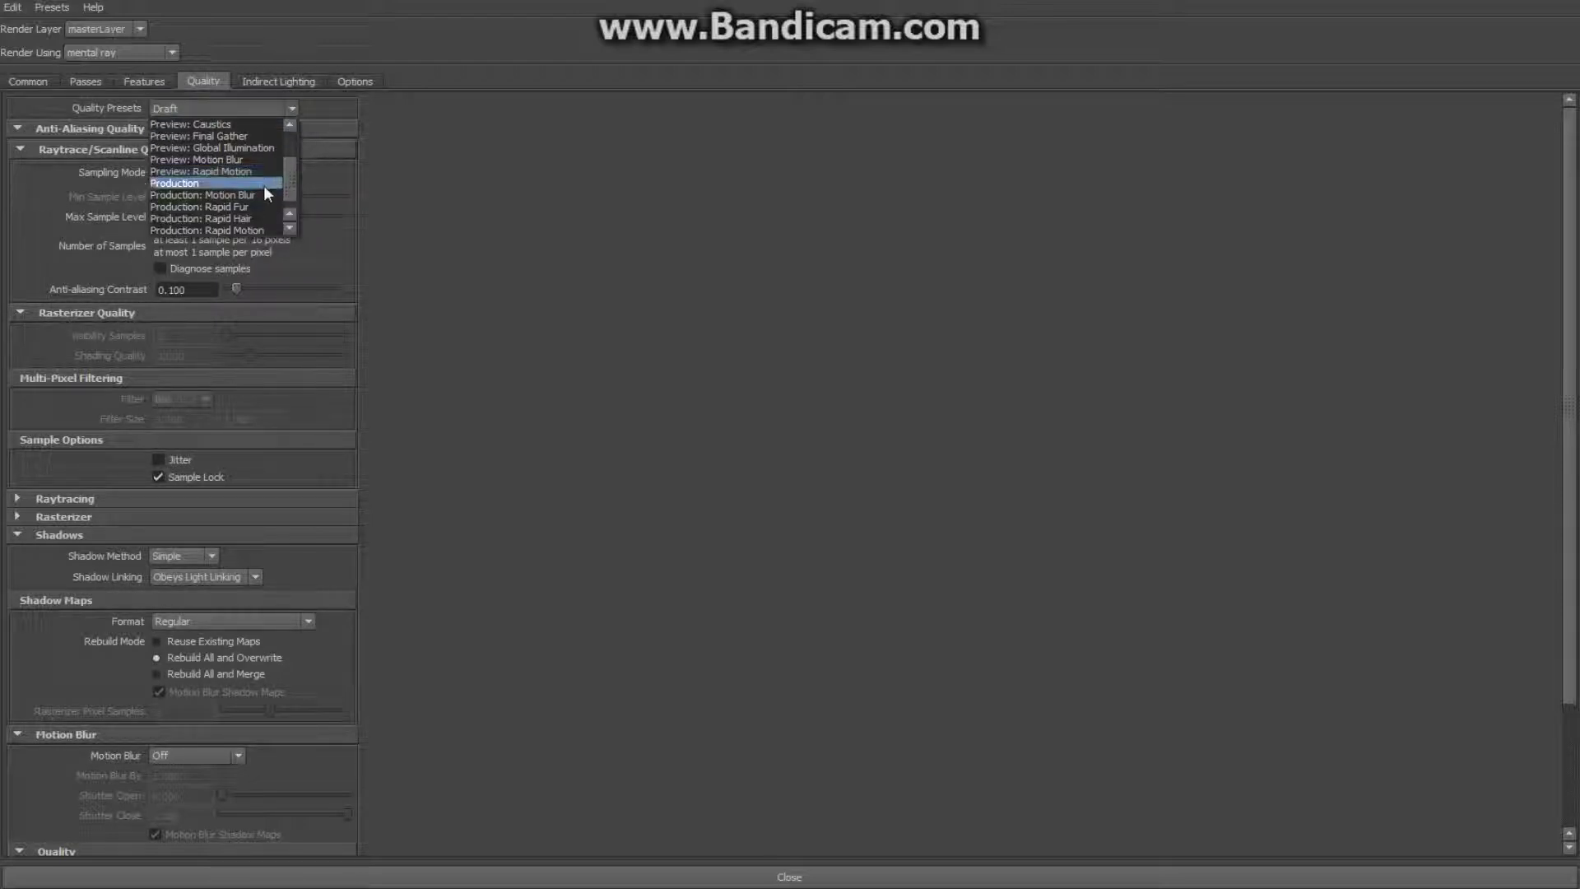
{"action": "left_click", "coordinate": [264, 183]}
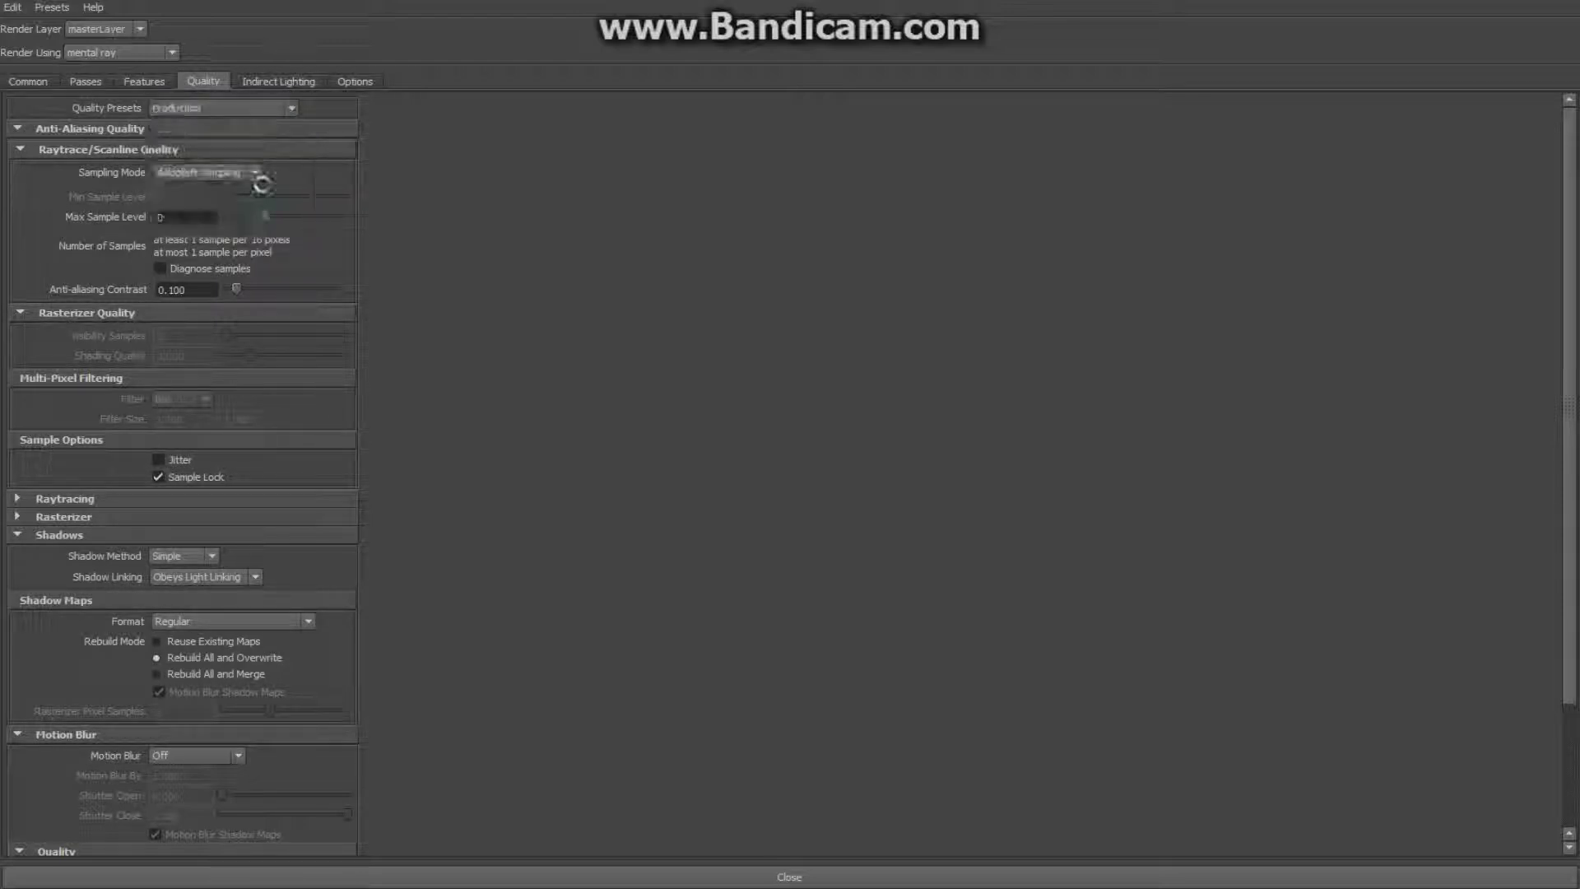
Step: Set the render image size to the HD 1080 preset and return to the scene view
{"action": "left_click", "coordinate": [39, 83]}
{"action": "scroll", "coordinate": [318, 417], "scroll_direction": "down", "scroll_amount": 5}
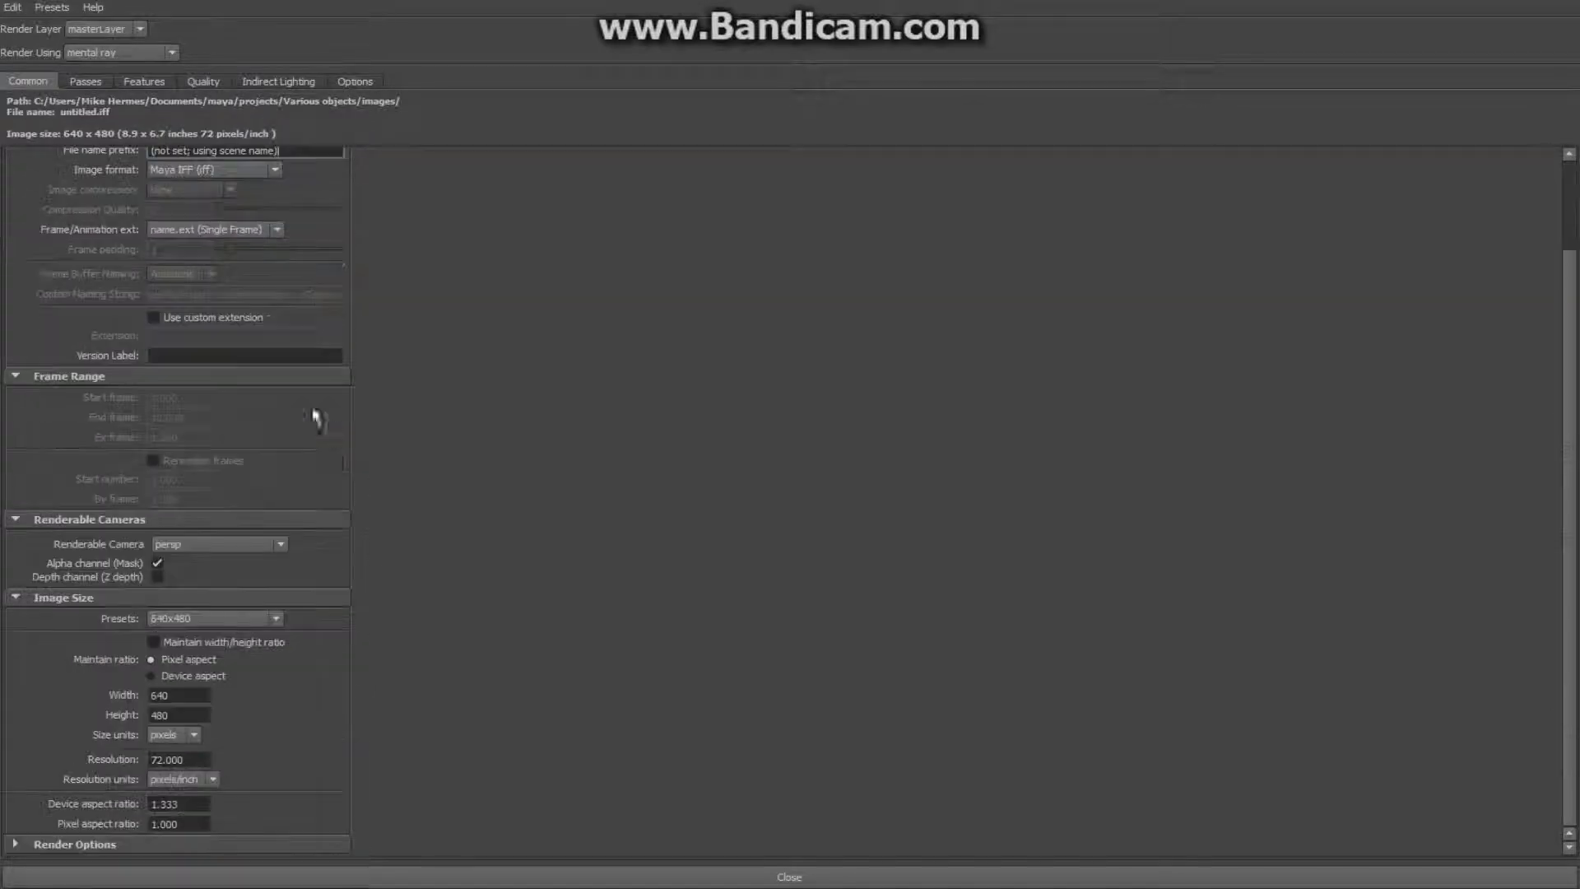
{"action": "left_click", "coordinate": [275, 618]}
{"action": "left_click_drag", "start_coordinate": [279, 643], "coordinate": [283, 679]}
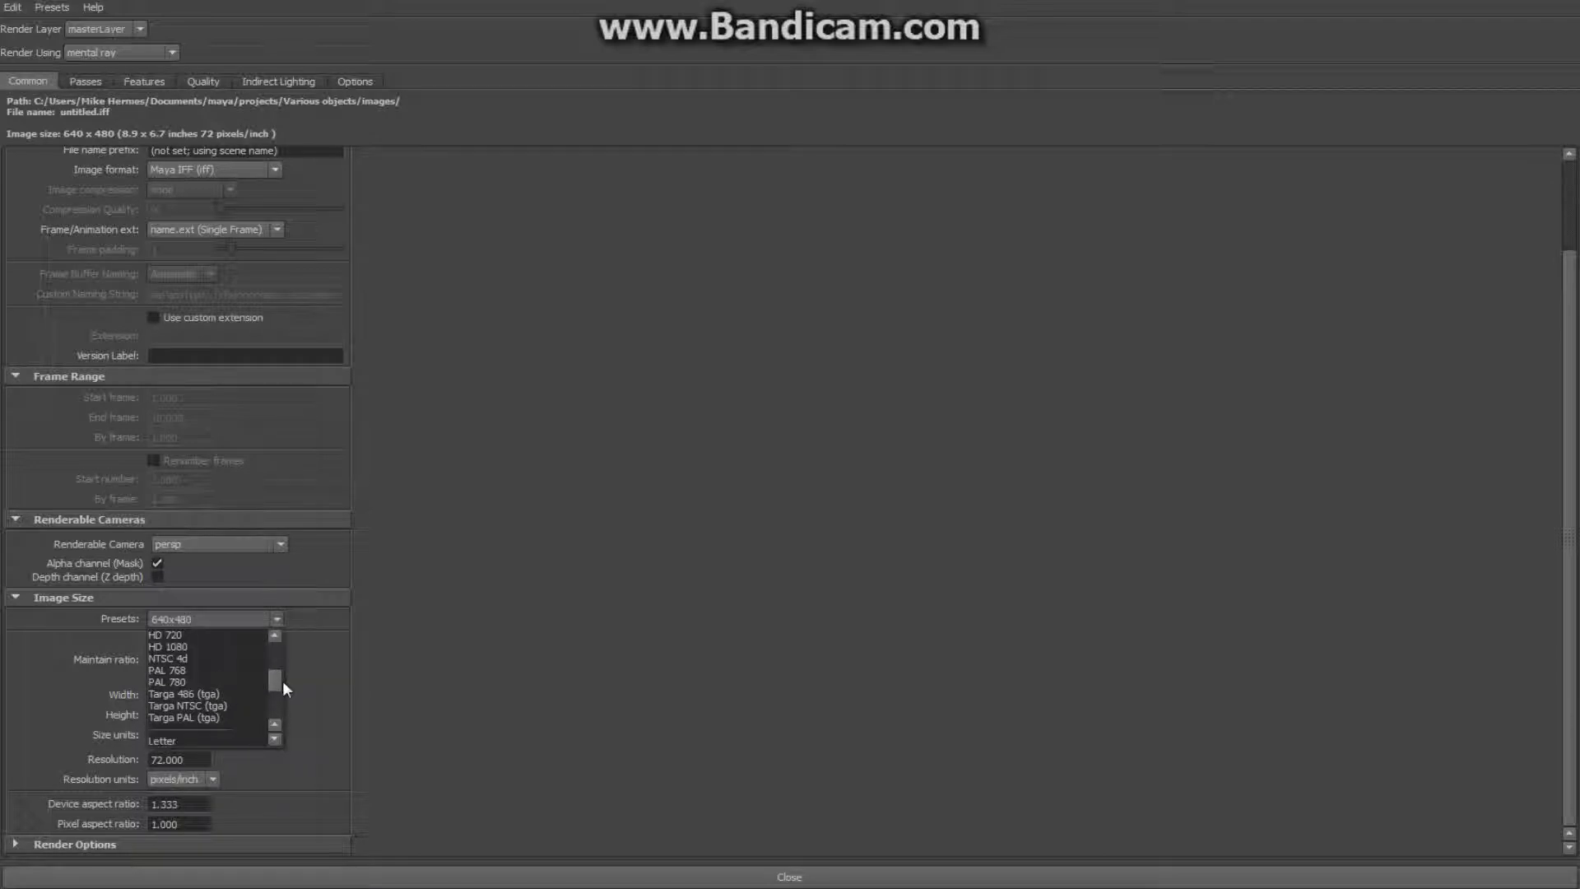
{"action": "left_click", "coordinate": [219, 647]}
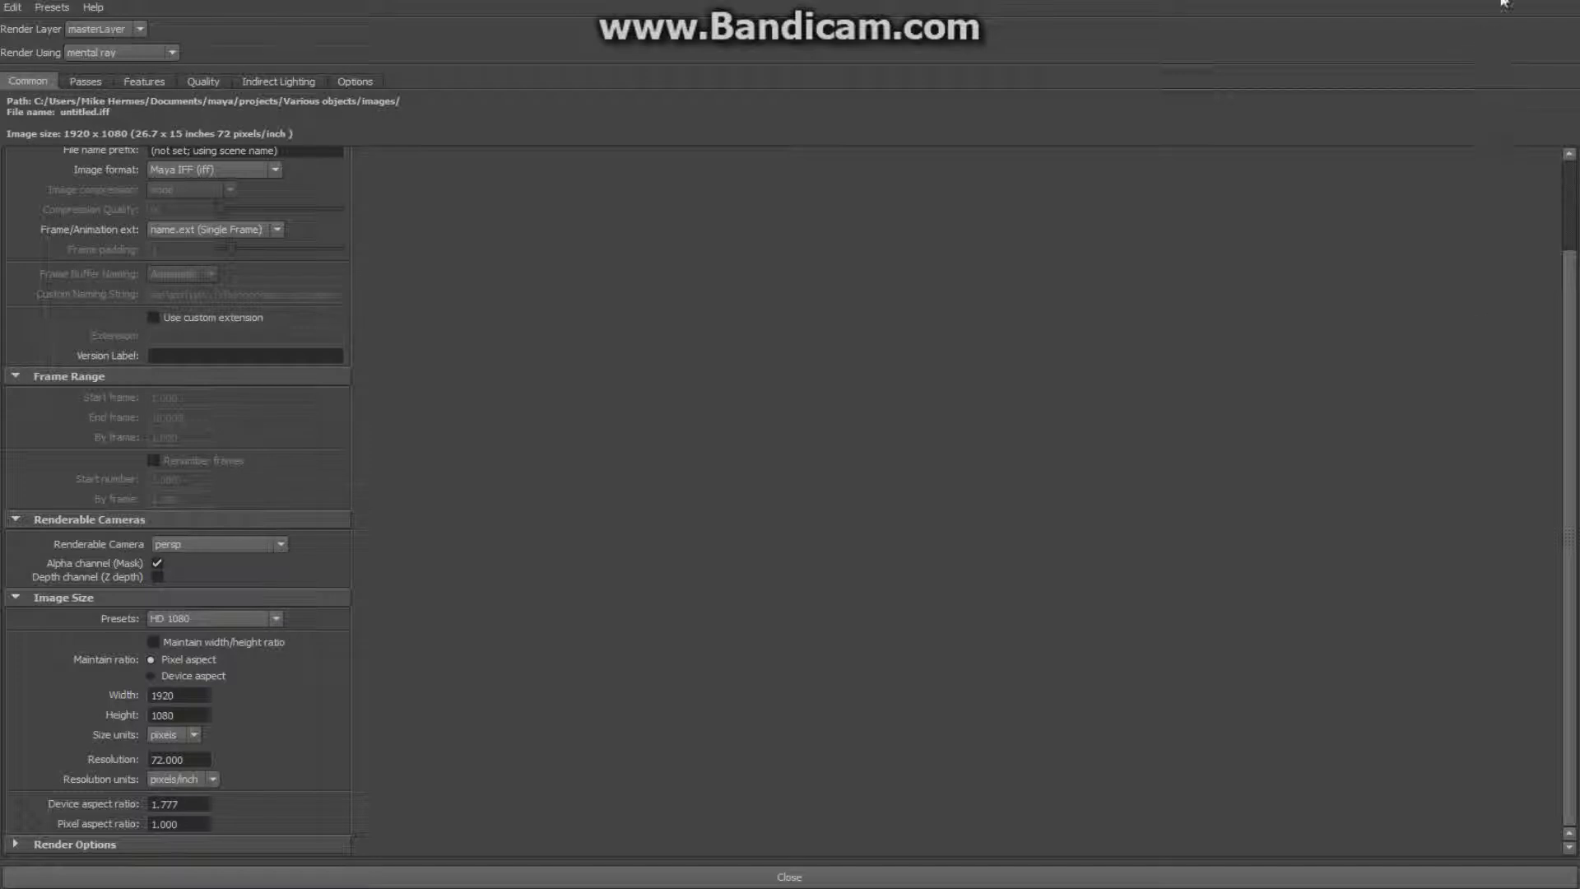
{"action": "left_click_drag", "start_coordinate": [1574, 78], "coordinate": [1579, 66]}
{"action": "left_click", "coordinate": [1574, 67]}
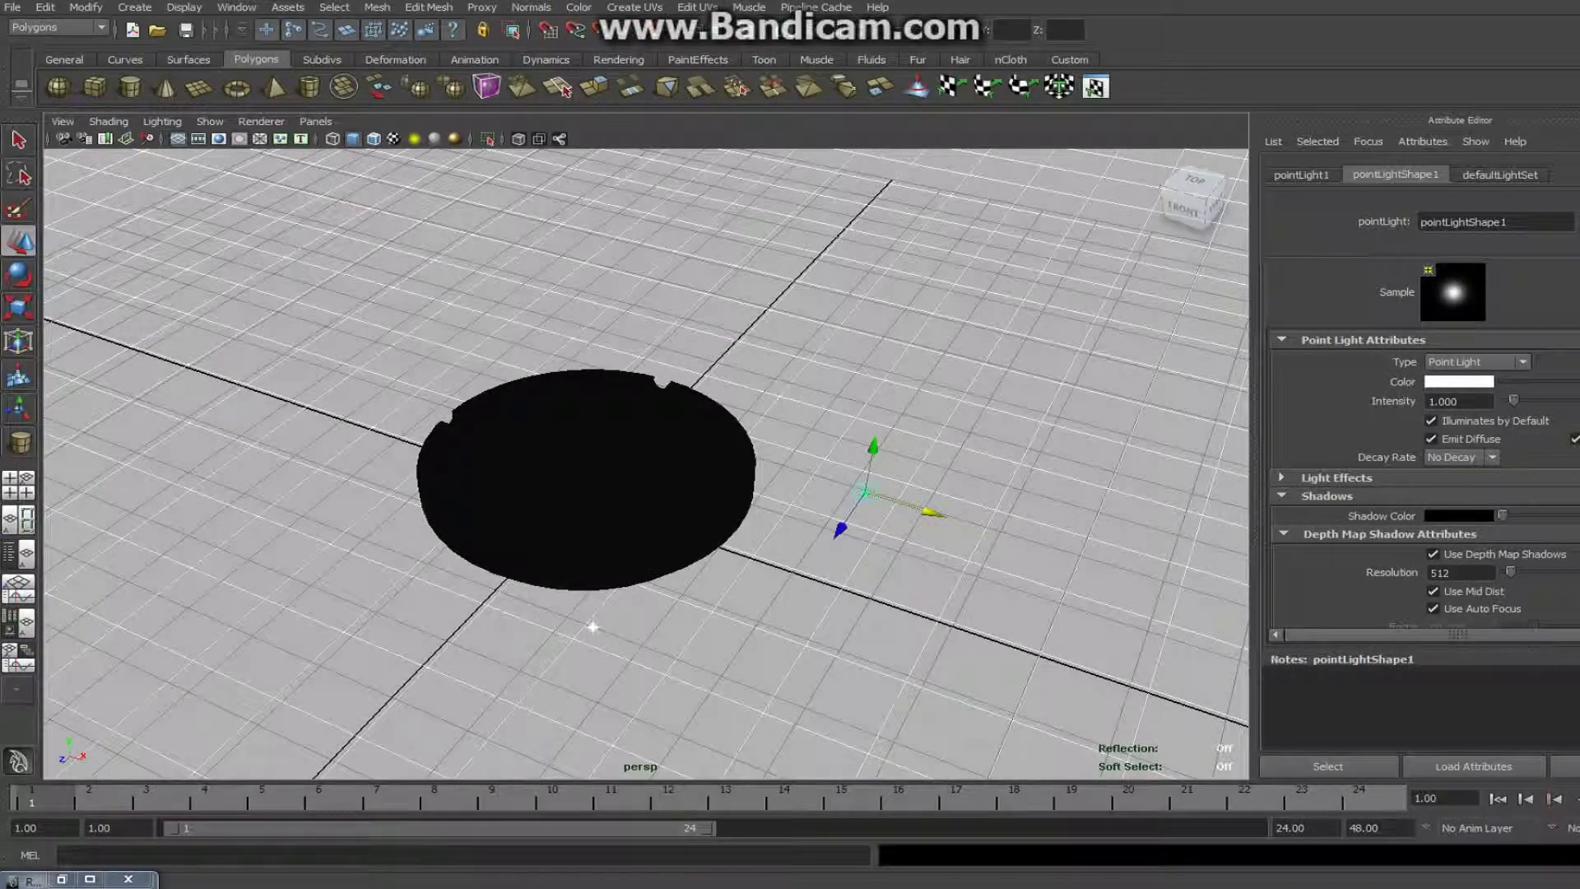